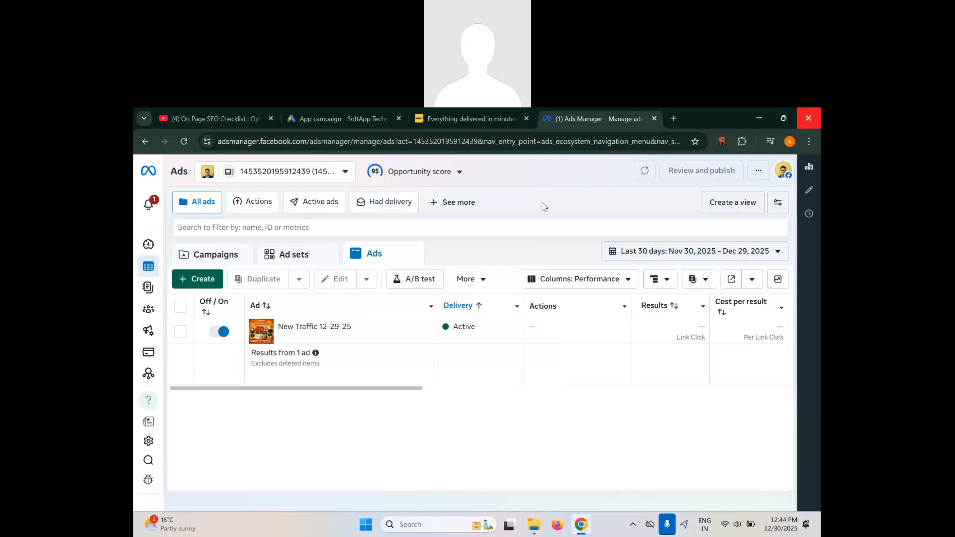
- Search the web for "facebook" in a new browser tab and open the Facebook site
left_click(675, 117)
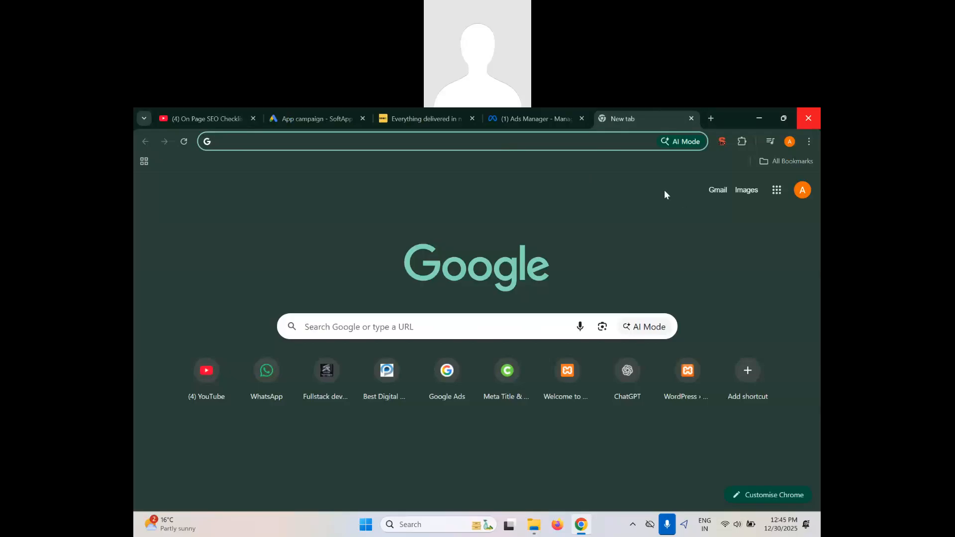
left_click(653, 171)
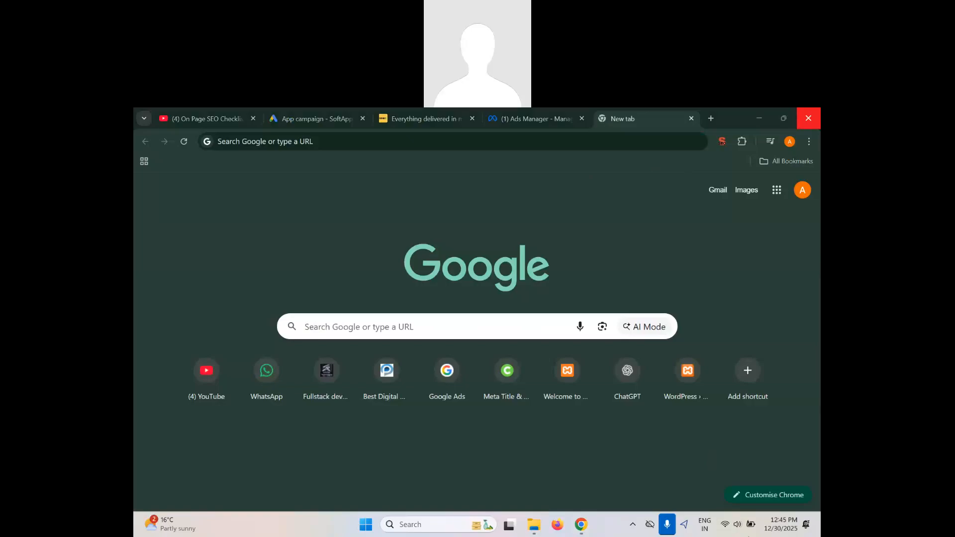
left_click(314, 146)
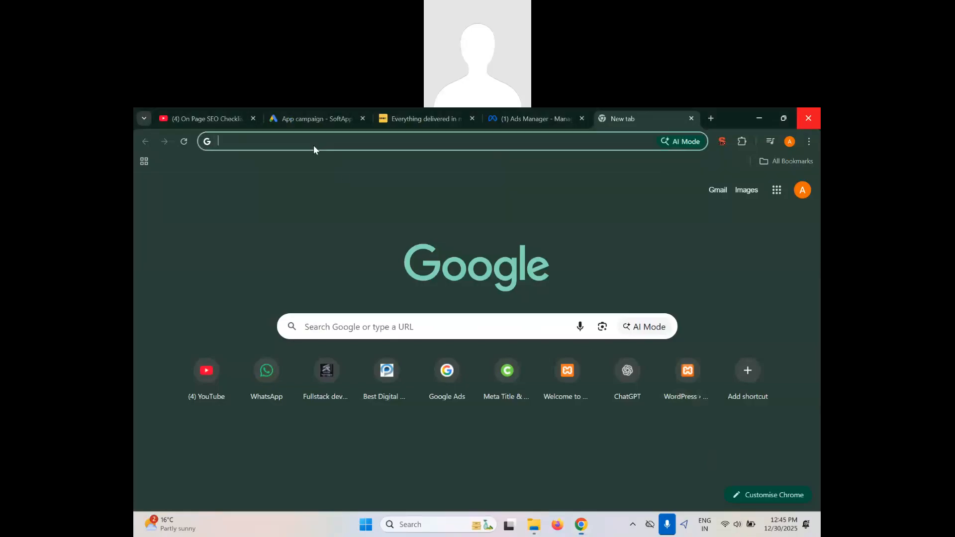
type("FACEbook")
key("Return")
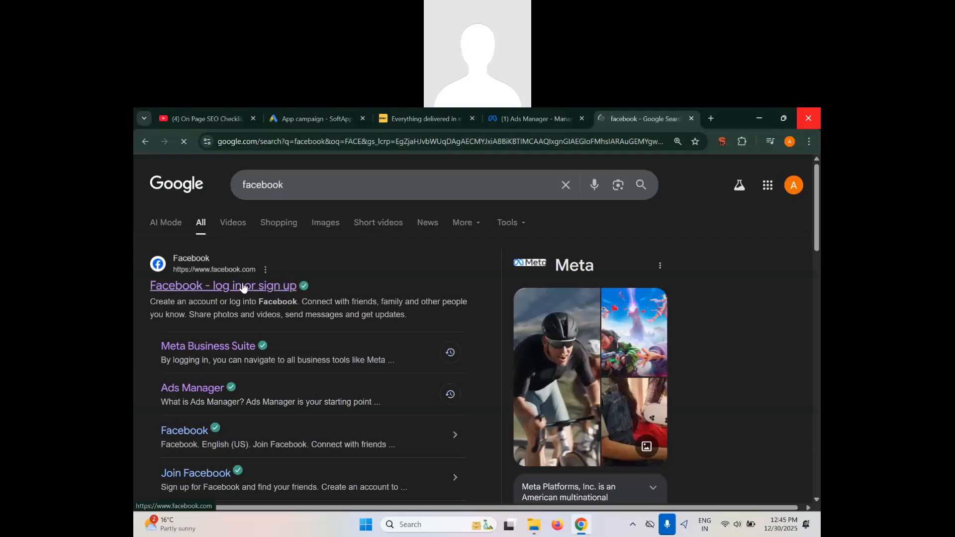
left_click(244, 286)
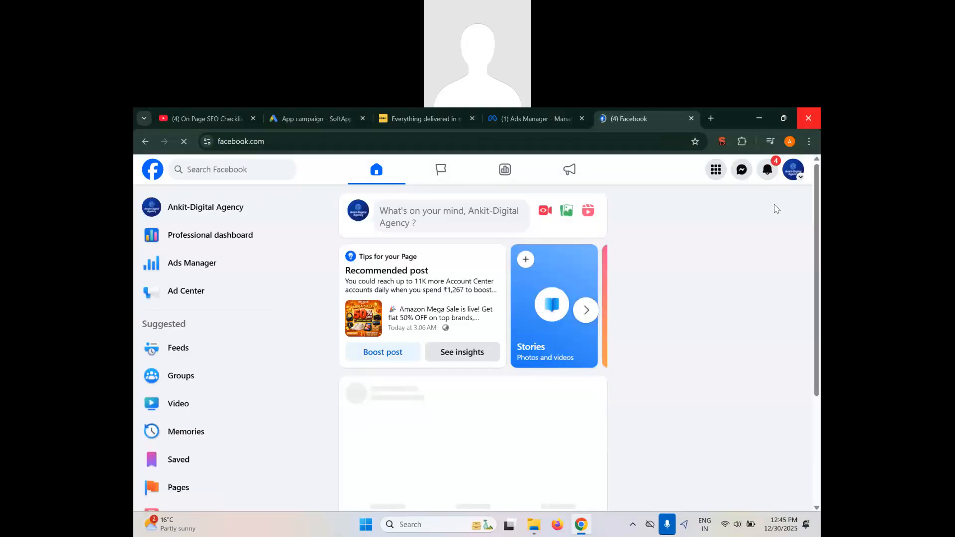
- View the digital agency page's profile and return to the home feed
left_click(793, 171)
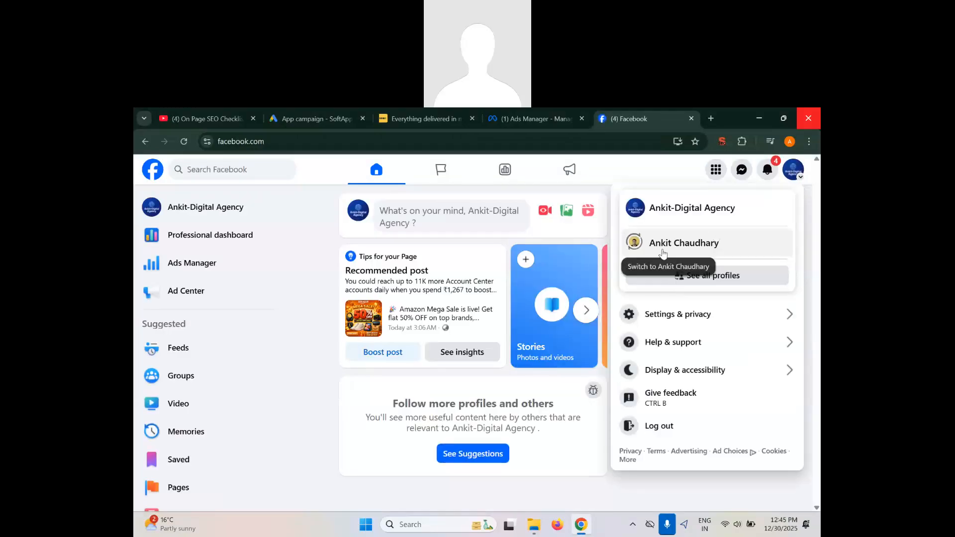
left_click(701, 217)
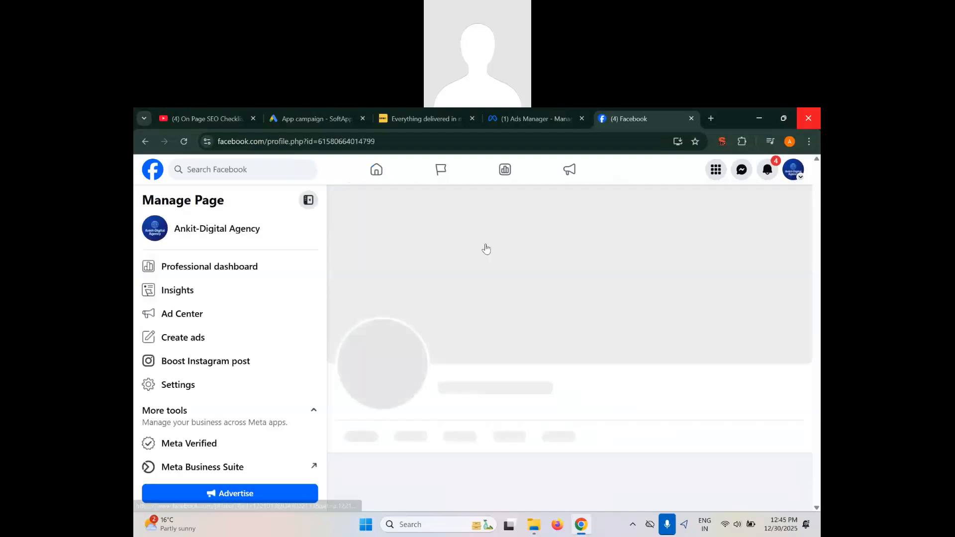
left_click(377, 171)
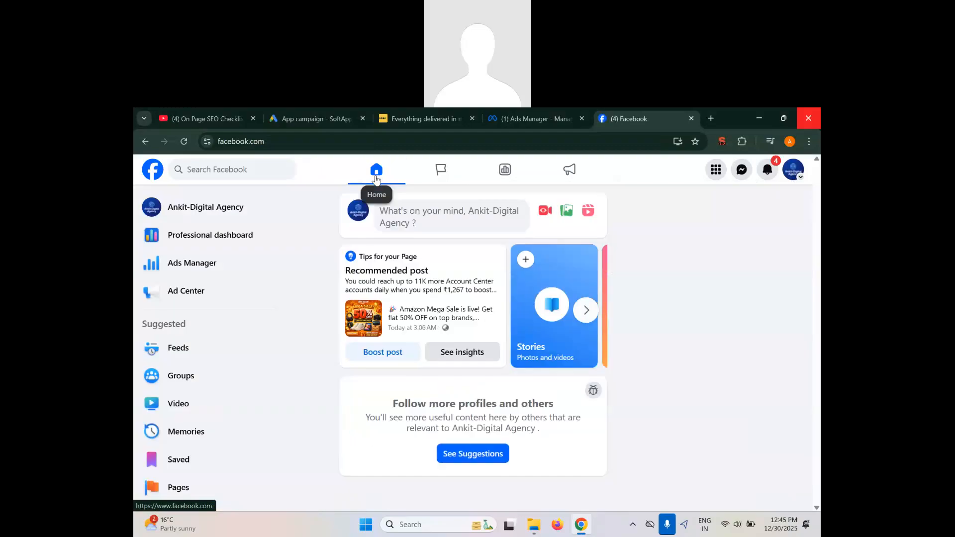
- Open Ads Manager from the Facebook home feed and start creating a new campaign
left_click(191, 271)
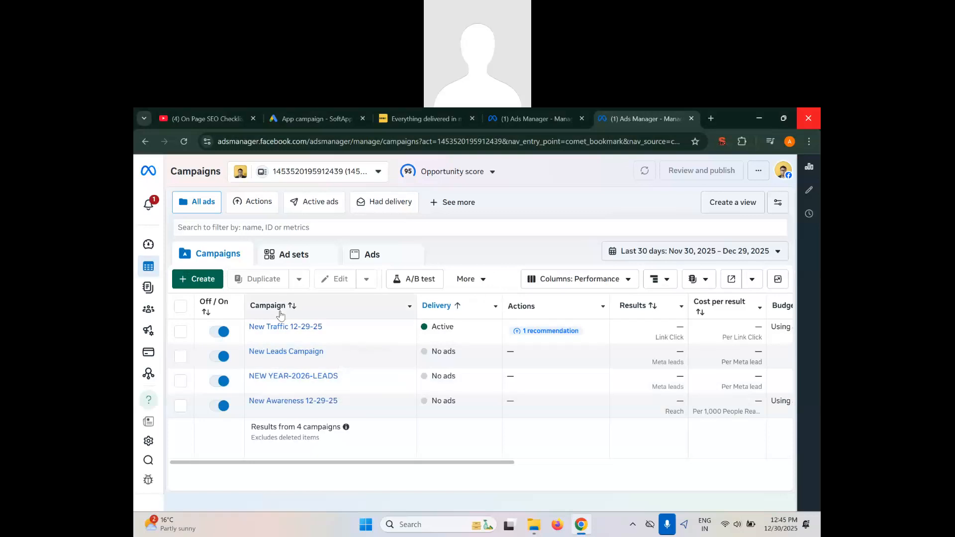
left_click(198, 282)
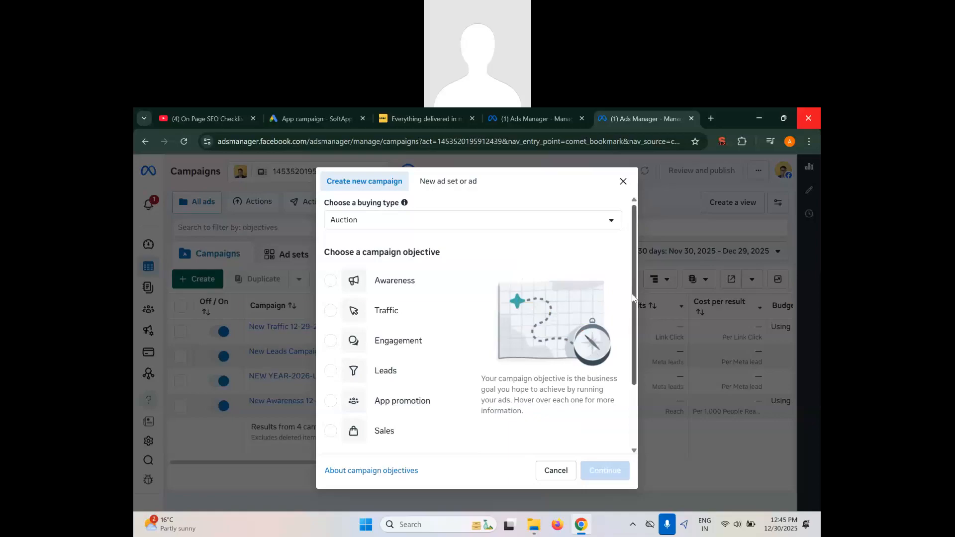
- Review what the Sales and Leads campaign objectives are good for, including the explanation of instant forms
scroll(634, 299, "down", 2)
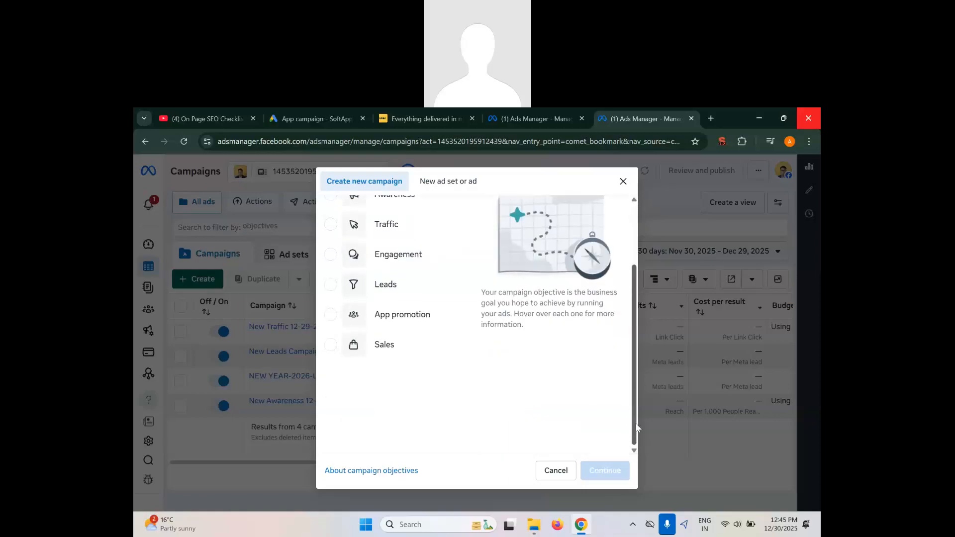
left_click(394, 347)
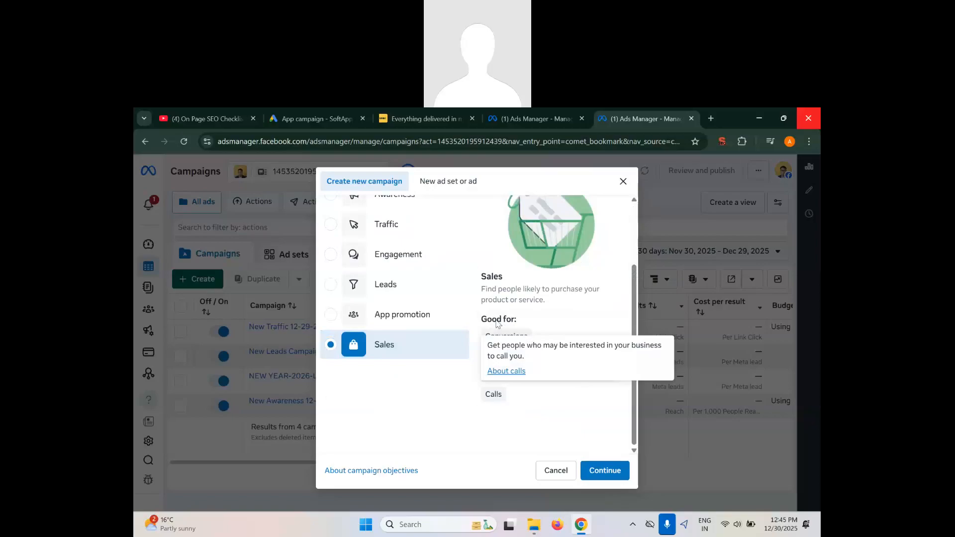
left_click(383, 288)
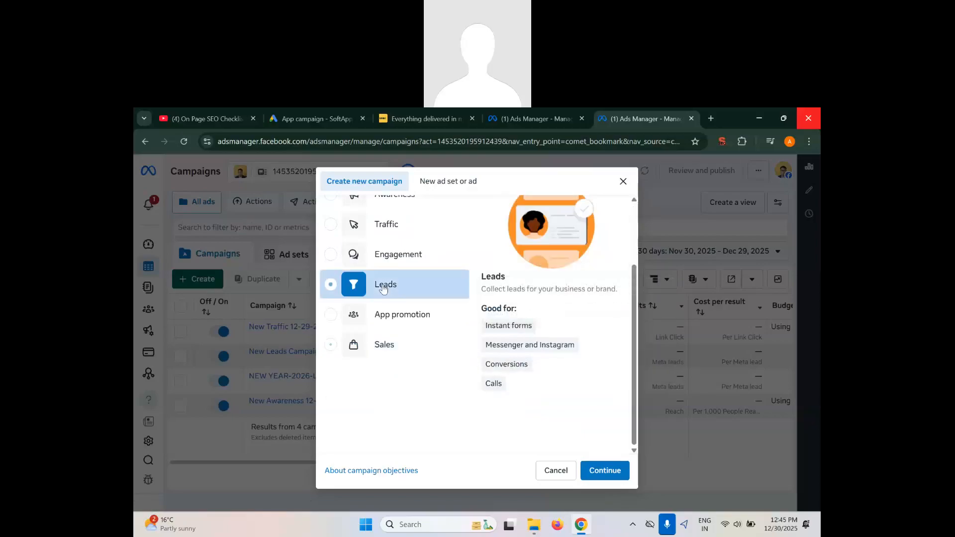
mouse_move(507, 323)
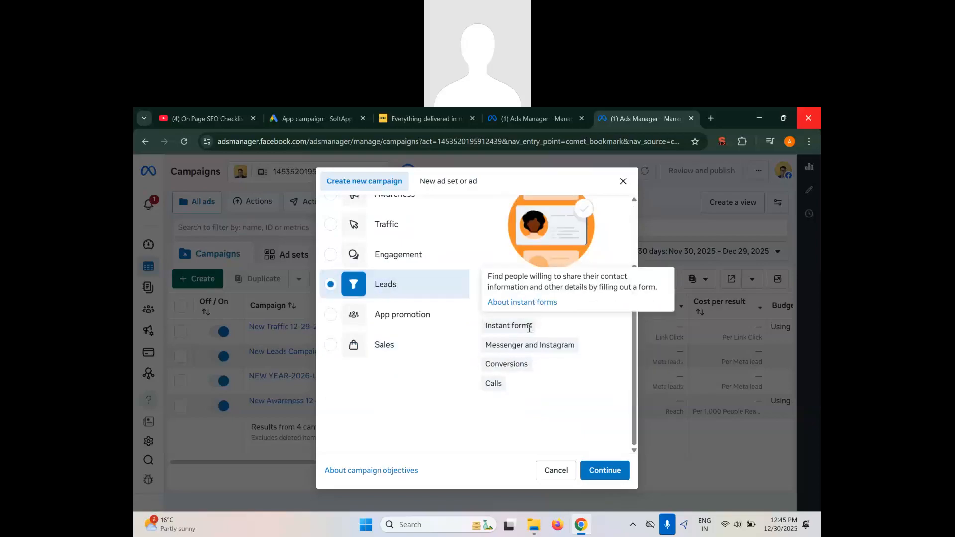
mouse_move(494, 350)
scroll(401, 284, "up", 2)
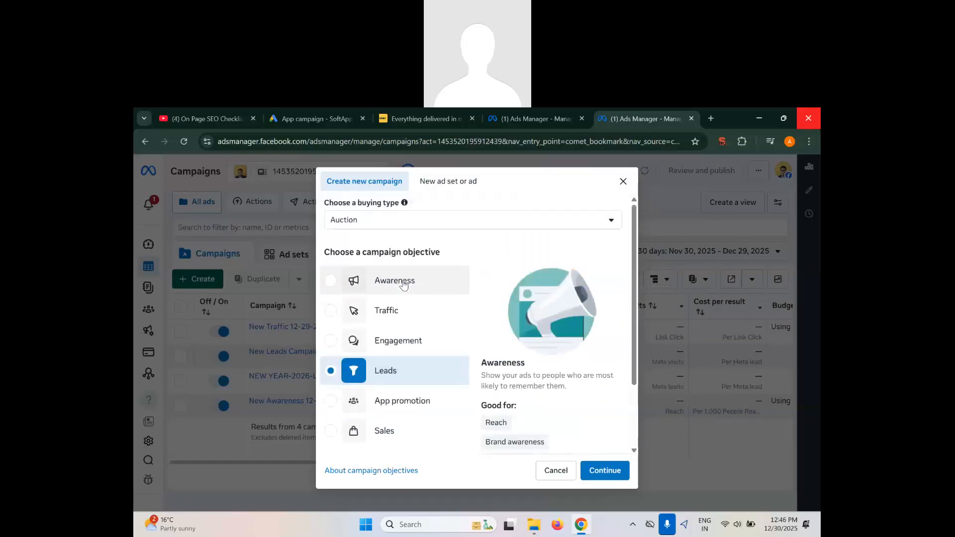
- Create the campaign with the Engagement objective and the Manual engagement campaign setup
left_click(391, 346)
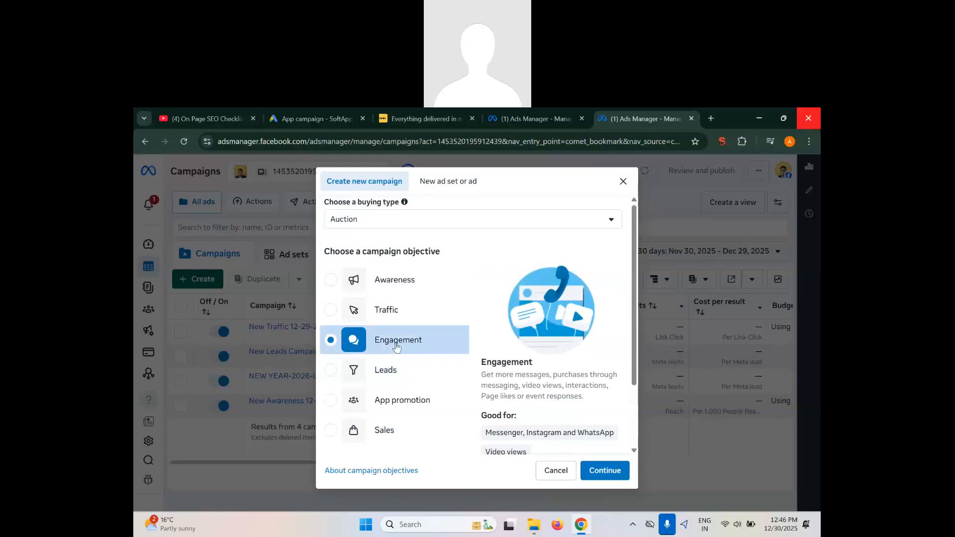
scroll(530, 368, "down", 2)
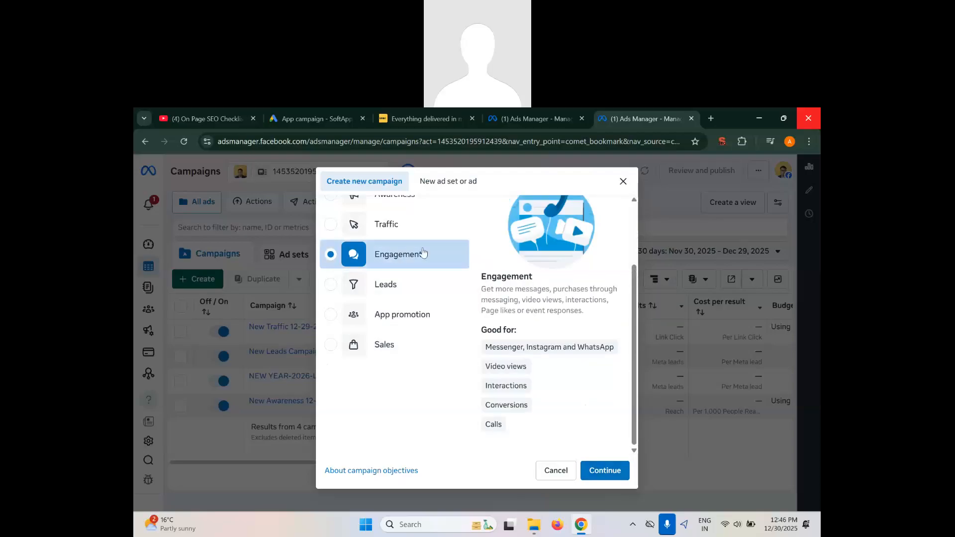
scroll(401, 213, "up", 1)
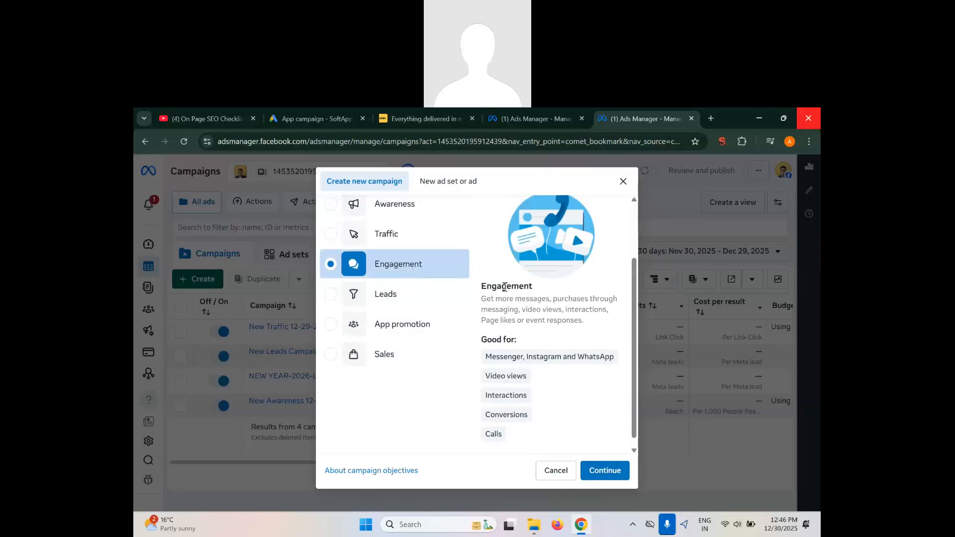
left_click_drag(482, 299, 617, 314)
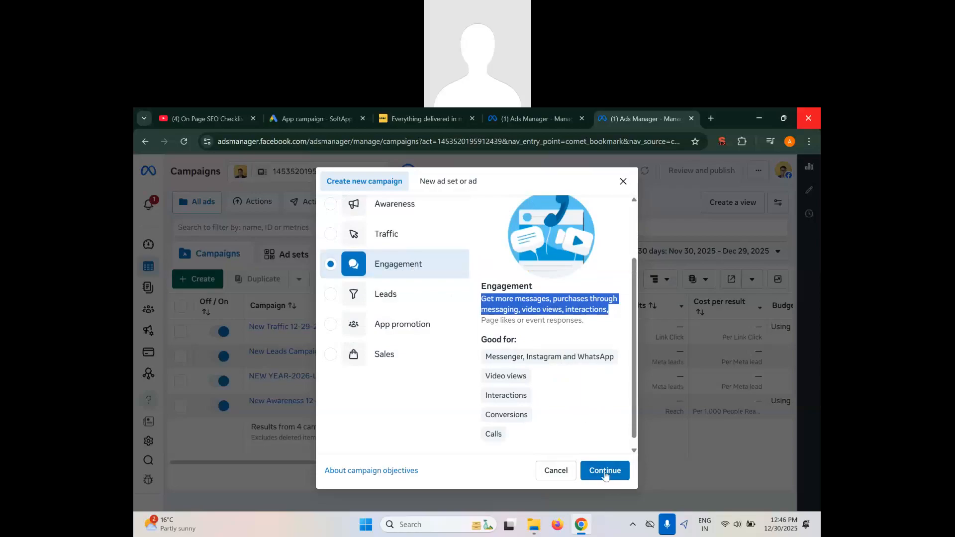
left_click(417, 272)
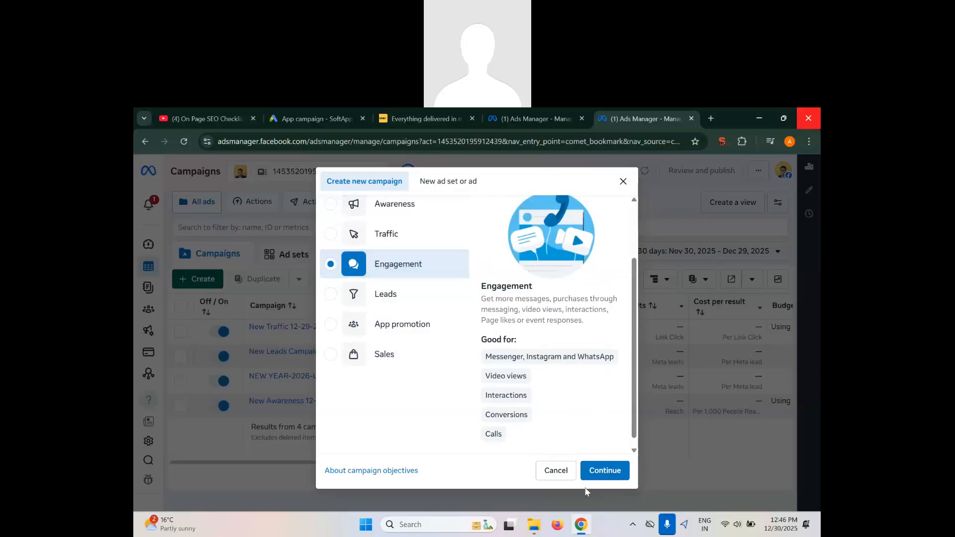
left_click(612, 471)
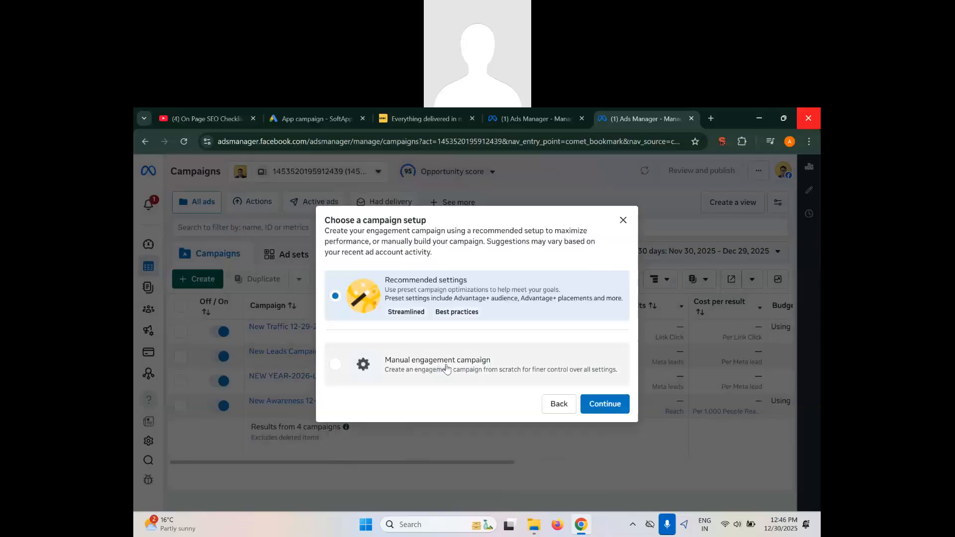
left_click(447, 368)
left_click(612, 405)
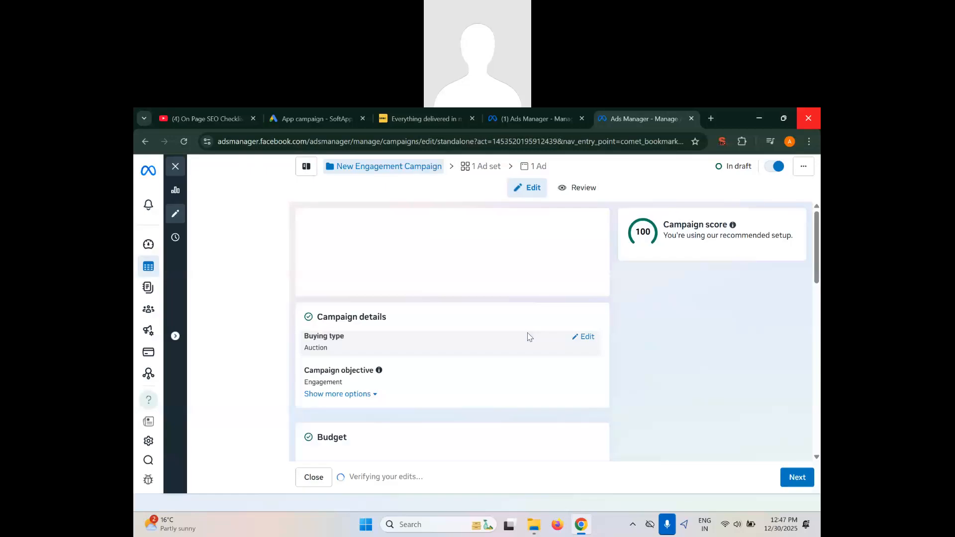
- Name the campaign "NEW YEAR 2026 - ENG"
left_click(419, 247)
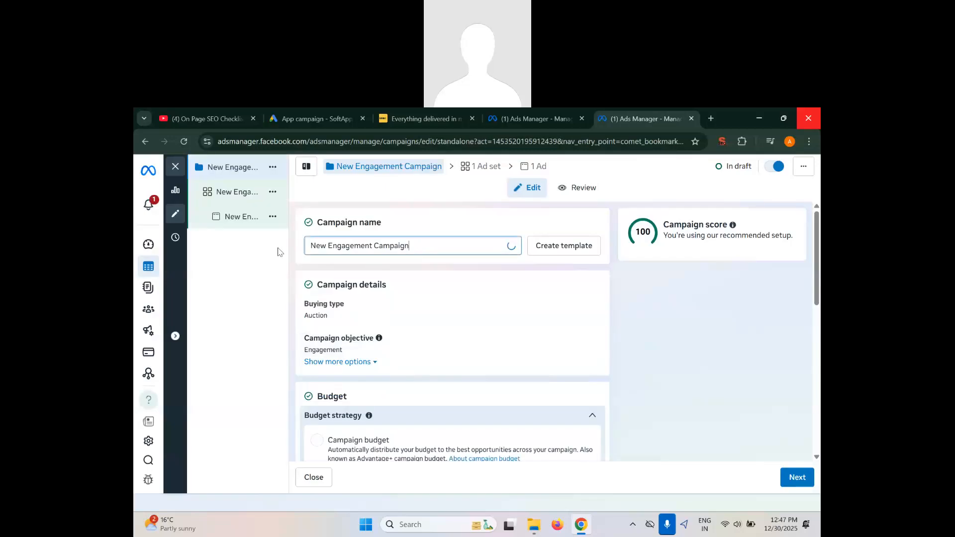
type("NE")
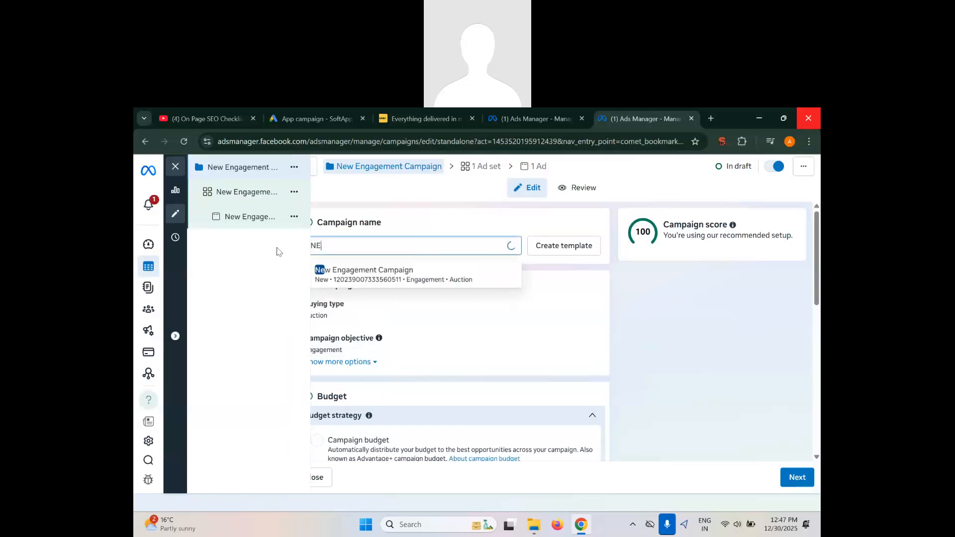
type("W YEAR 2026")
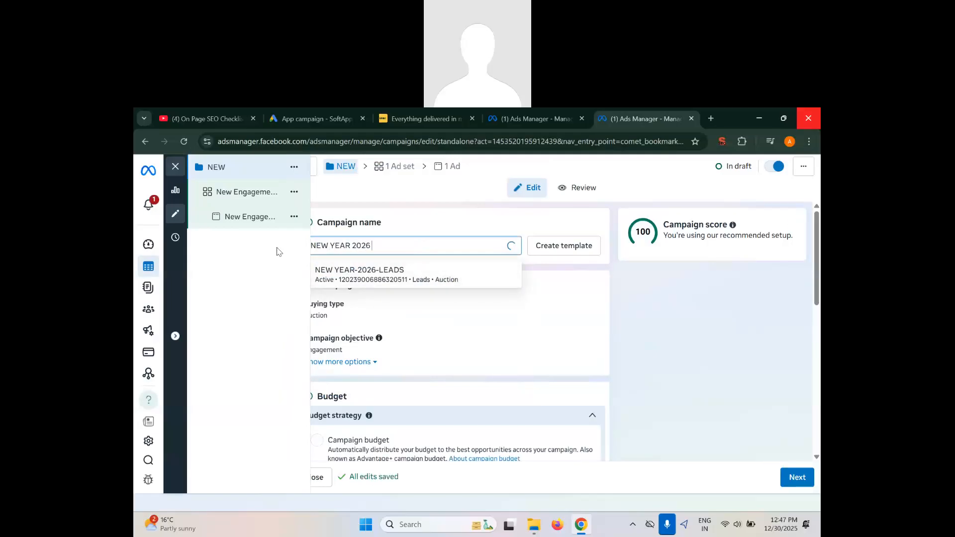
type(" - ")
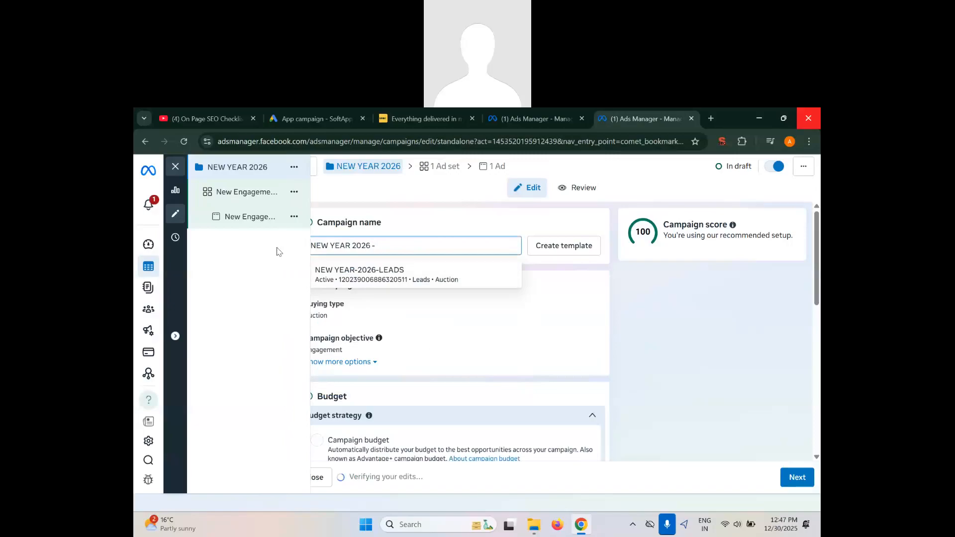
type("ENG")
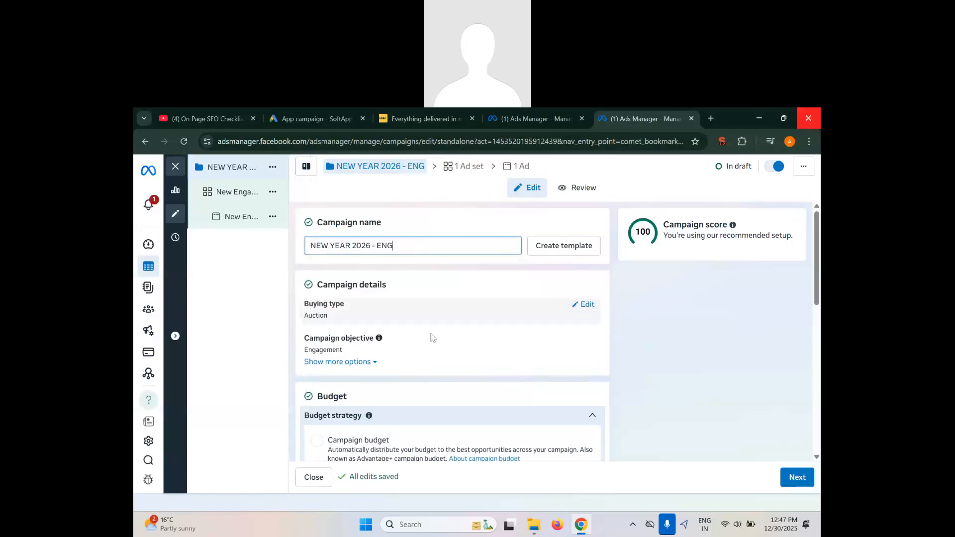
- Copy the full campaign name from the Campaign name field
scroll(432, 338, "down", 5)
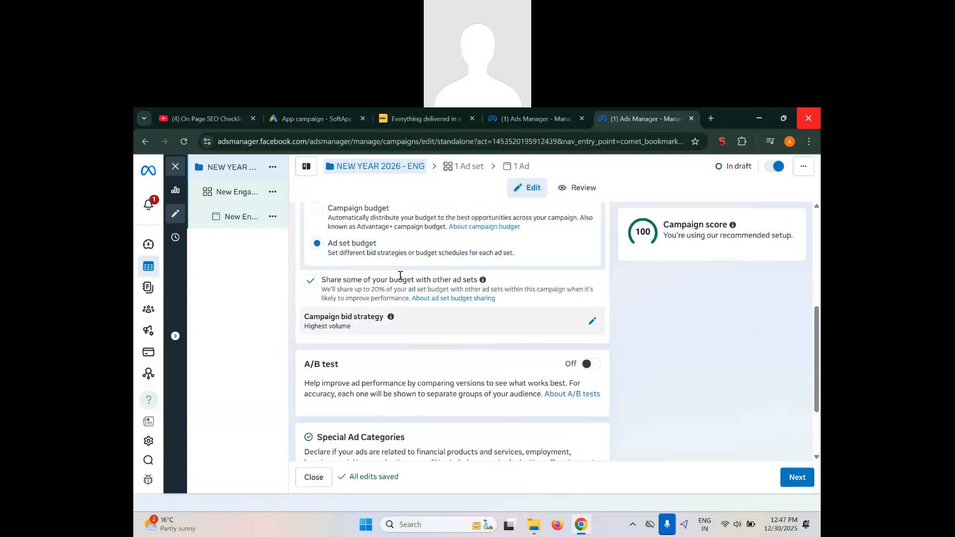
scroll(400, 275, "up", 5)
scroll(398, 281, "up", 3)
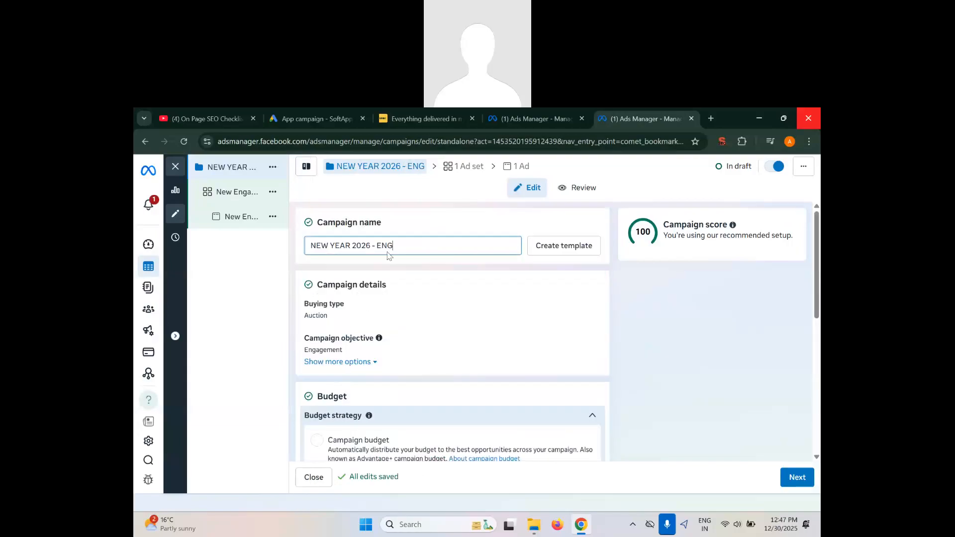
left_click_drag(396, 244, 300, 251)
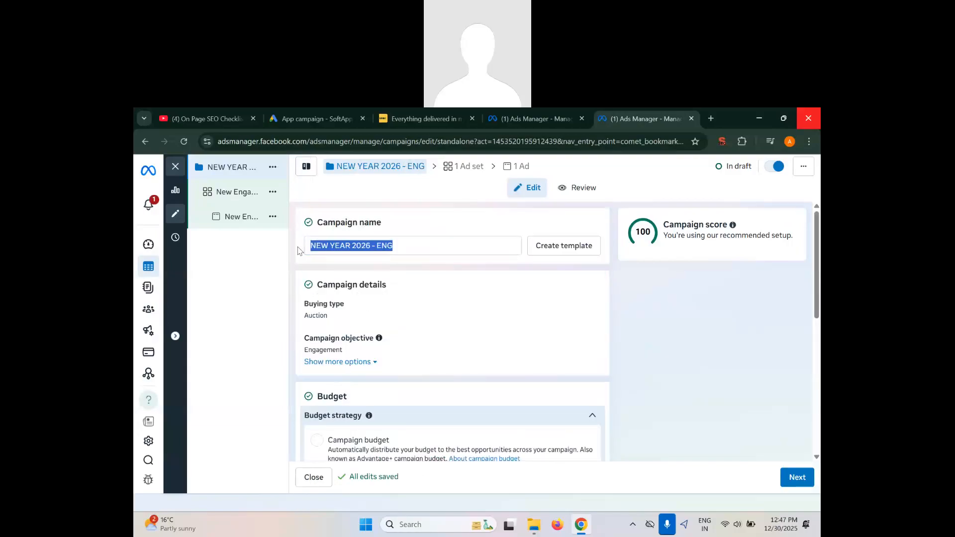
key("ctrl+c")
- Switch the campaign's budget strategy from ad set level to Campaign budget
scroll(419, 348, "down", 10)
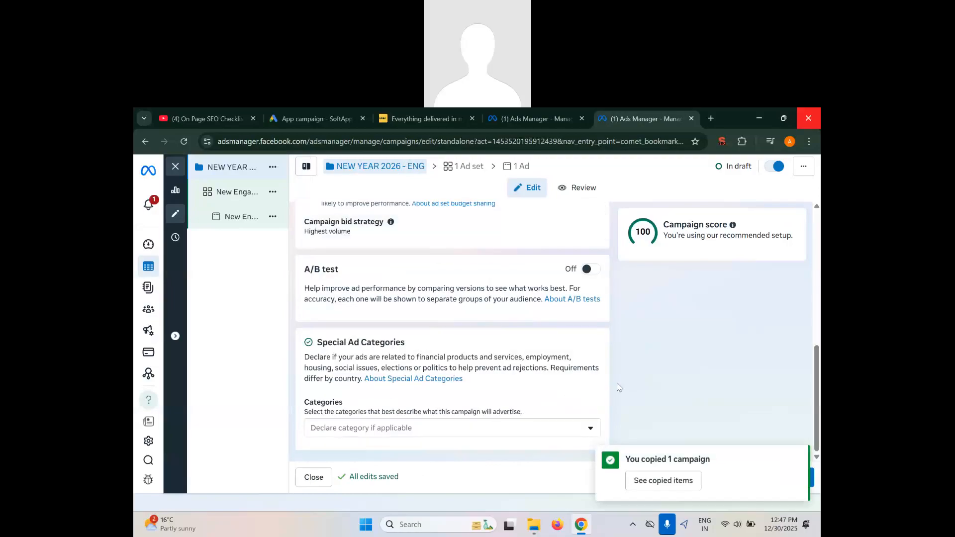
scroll(619, 387, "up", 10)
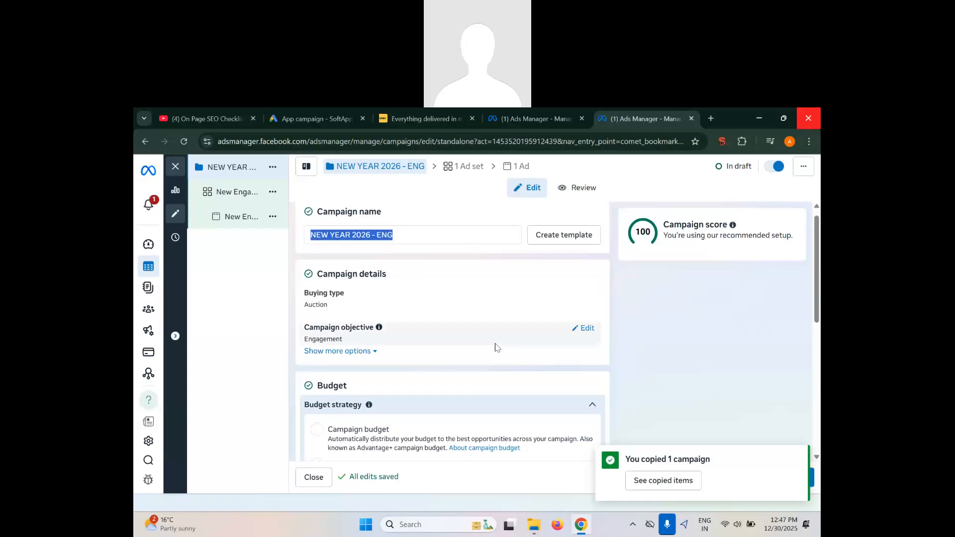
scroll(409, 362, "down", 2)
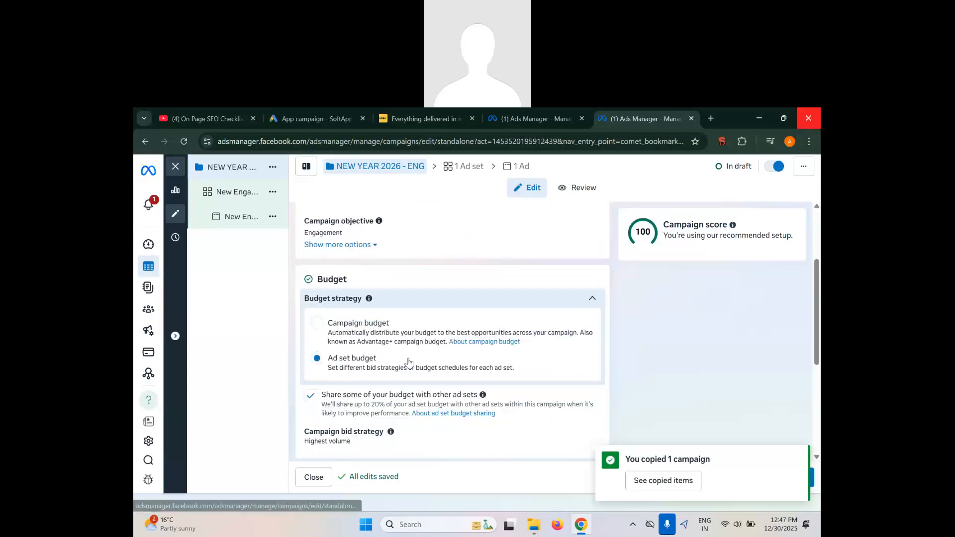
scroll(409, 362, "down", 2)
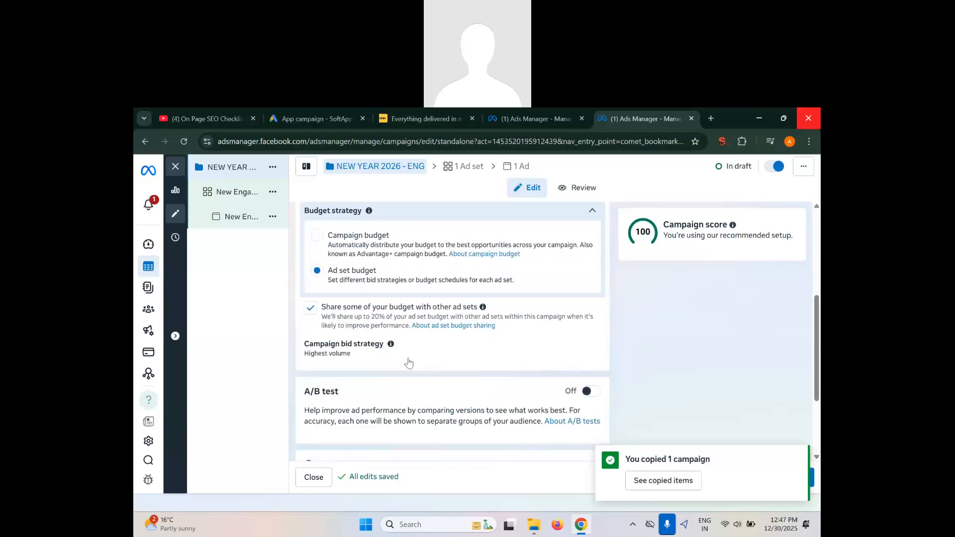
left_click(317, 235)
- Set the campaign's daily budget to ₹1000
left_click(512, 324)
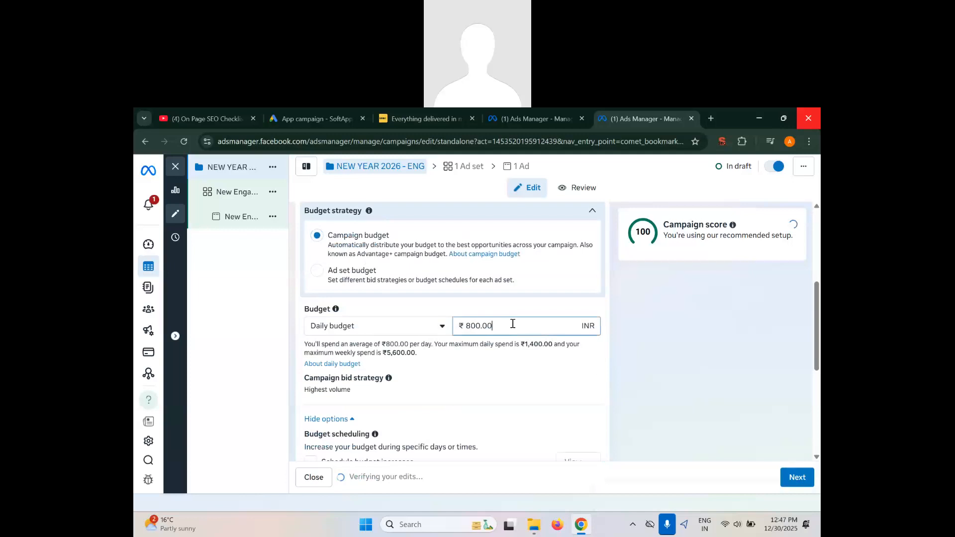
key("BackSpace")
key("BackSpace")
key("BackSpace")
key("BackSpace")
key("BackSpace")
key("BackSpace")
type("1")
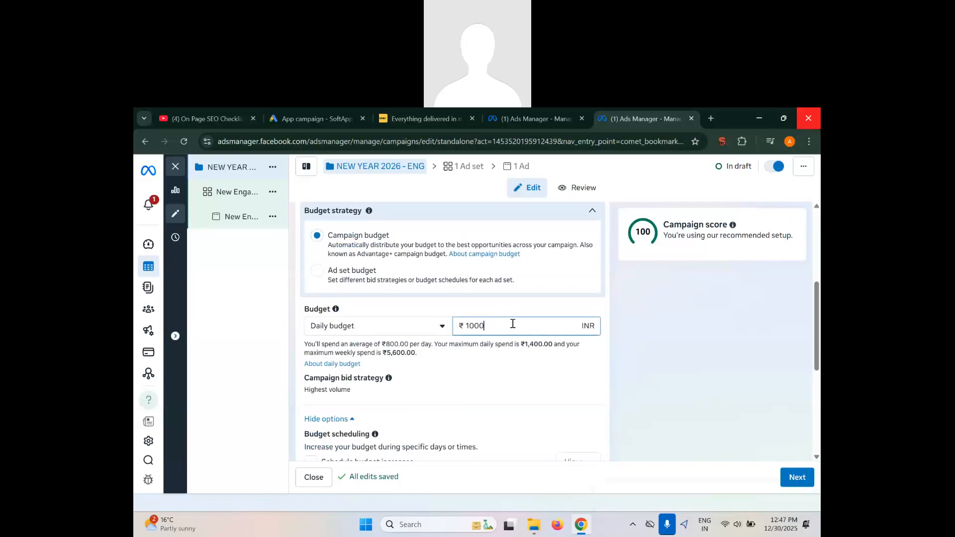
- Proceed to the ad set and replace its name with the pasted text "NEW YEAR-2026-LEADS"
scroll(530, 393, "down", 3)
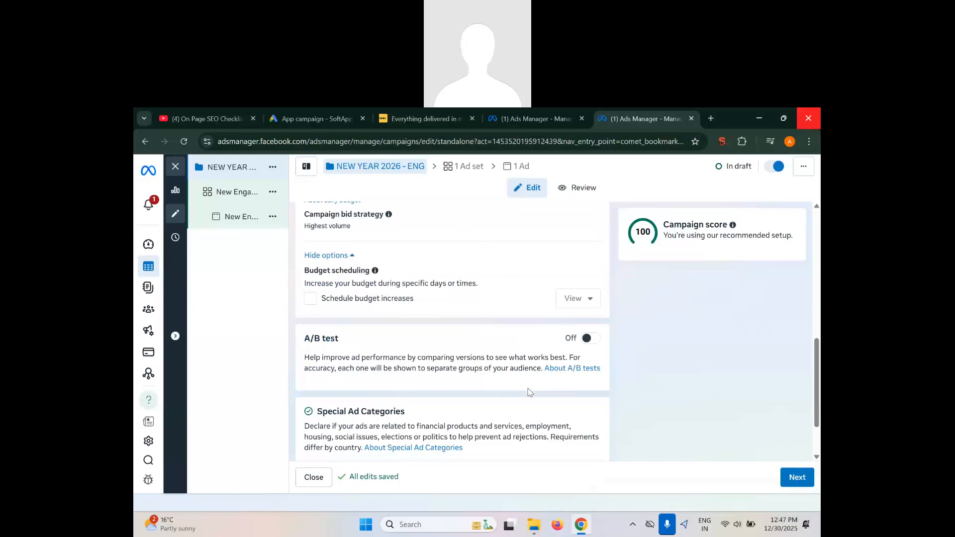
scroll(530, 392, "down", 2)
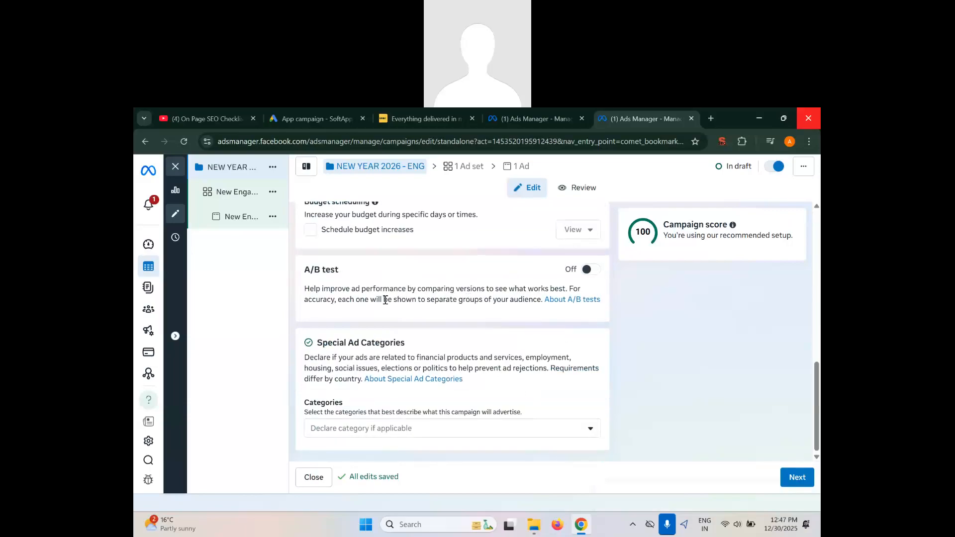
left_click(798, 477)
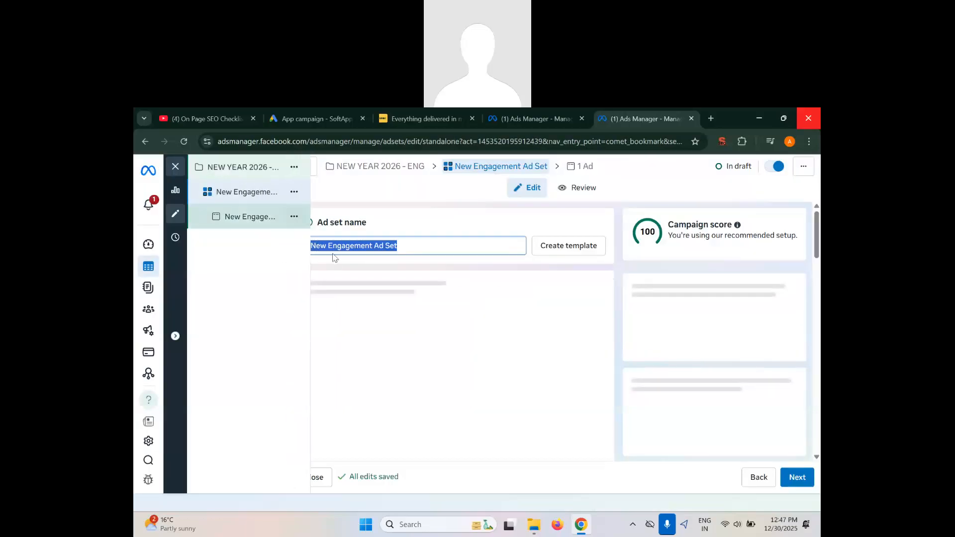
key("ctrl+v")
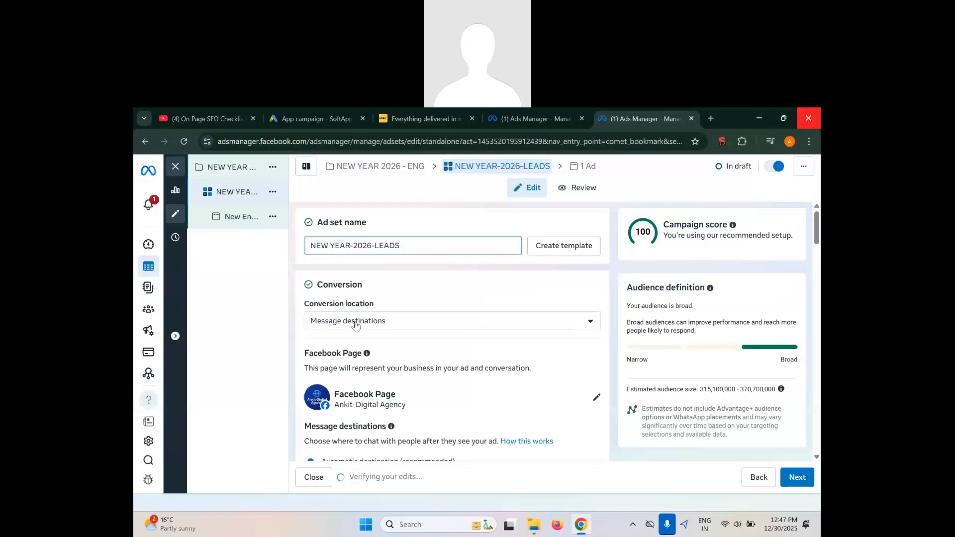
- Choose Message destinations as the conversion location, with a manual destination that excludes Messenger and uses only WhatsApp
left_click(393, 325)
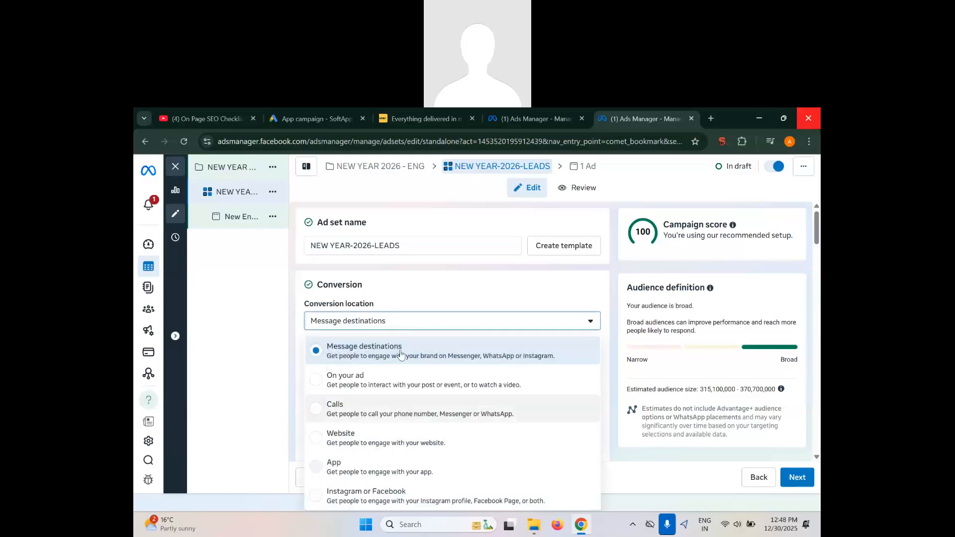
left_click(515, 354)
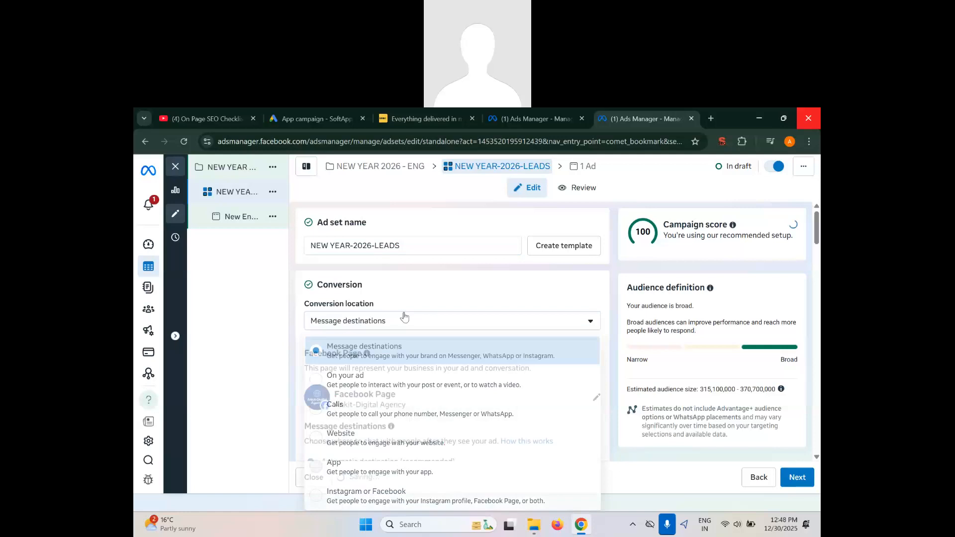
scroll(329, 393, "down", 2)
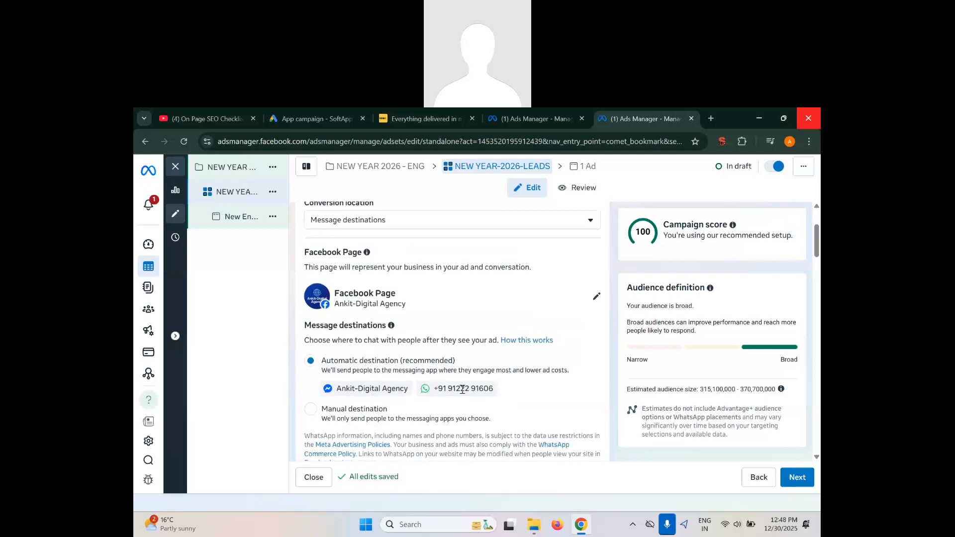
left_click(332, 414)
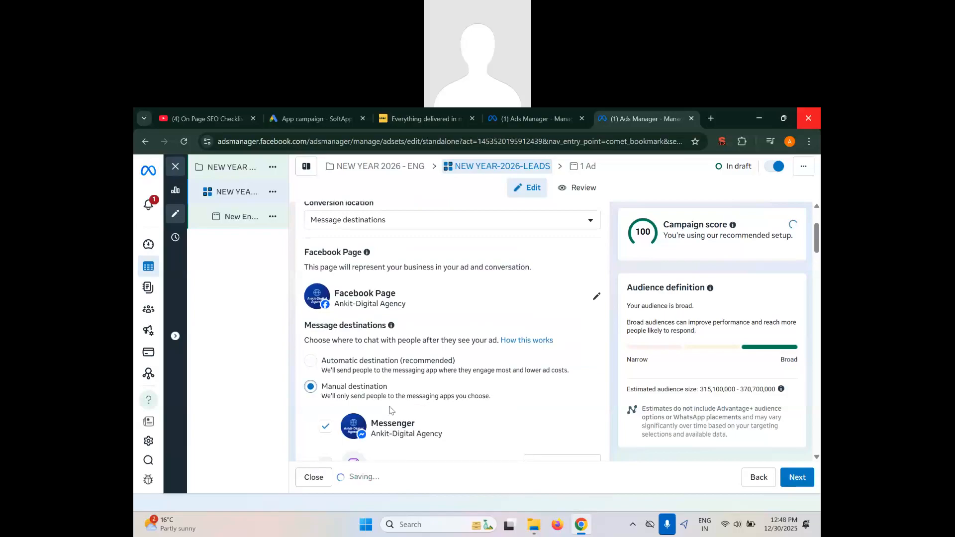
scroll(390, 411, "down", 2)
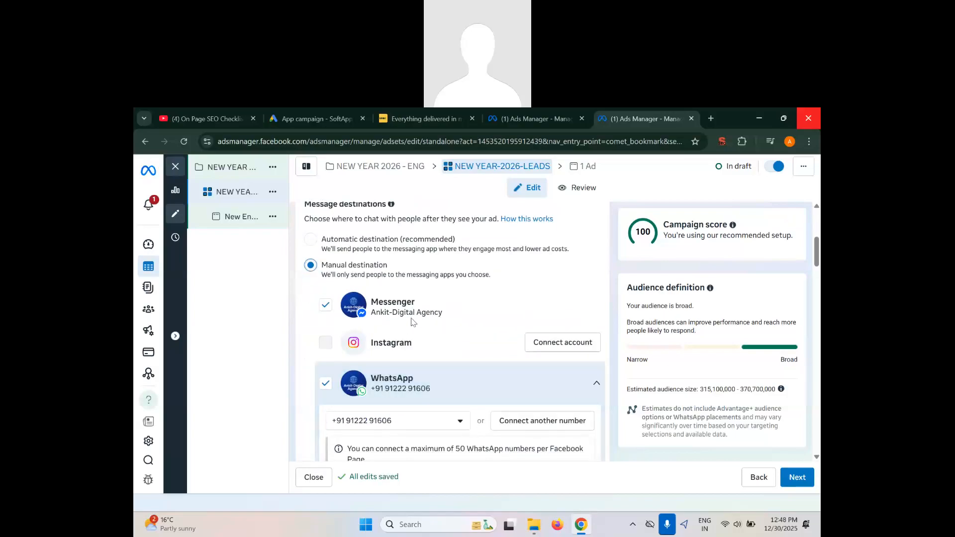
left_click(326, 308)
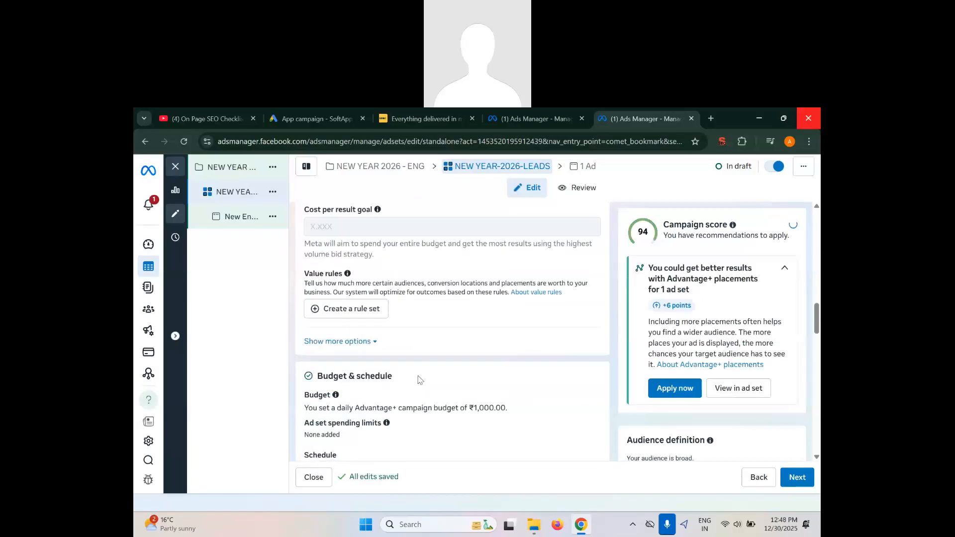
scroll(420, 380, "up", 10)
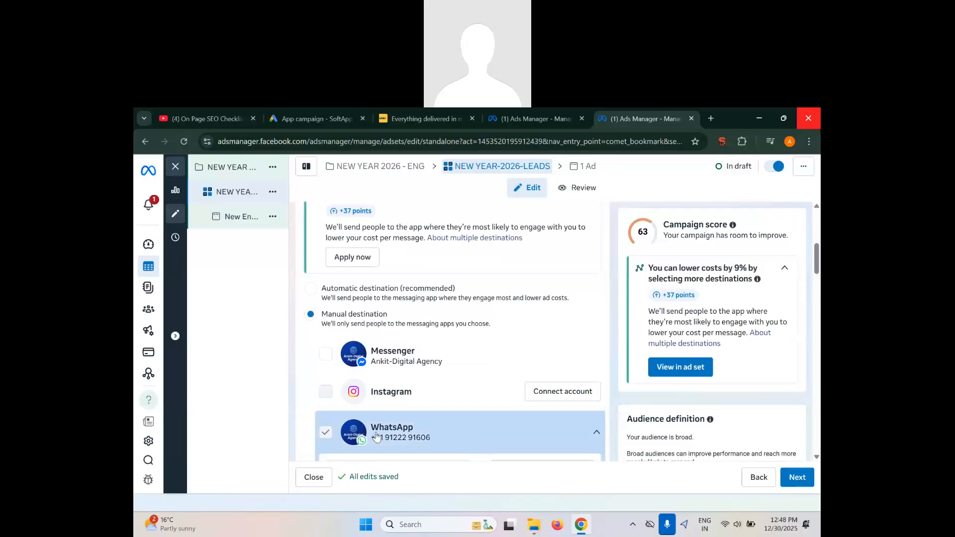
scroll(439, 421, "down", 1)
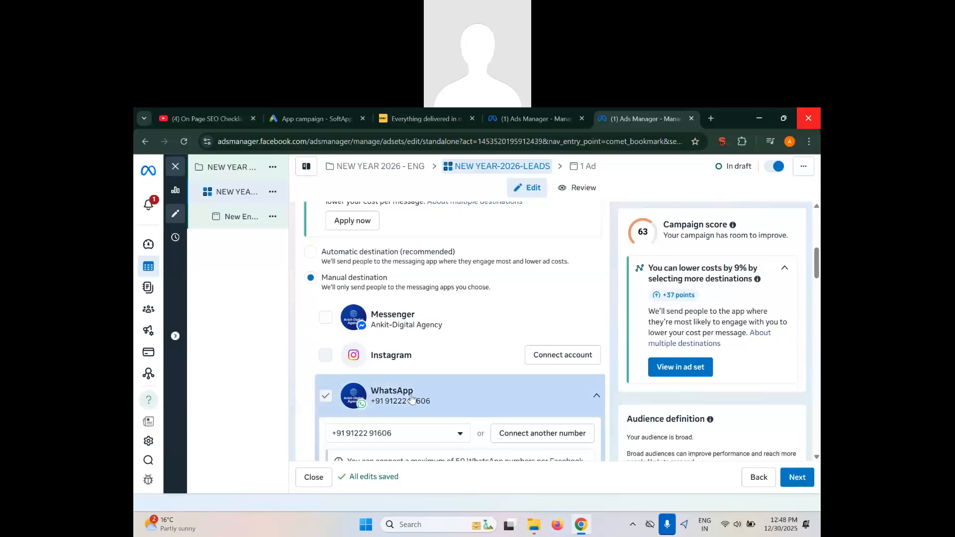
- Review the WhatsApp destination details and the available performance goals for the ad set
scroll(428, 401, "down", 4)
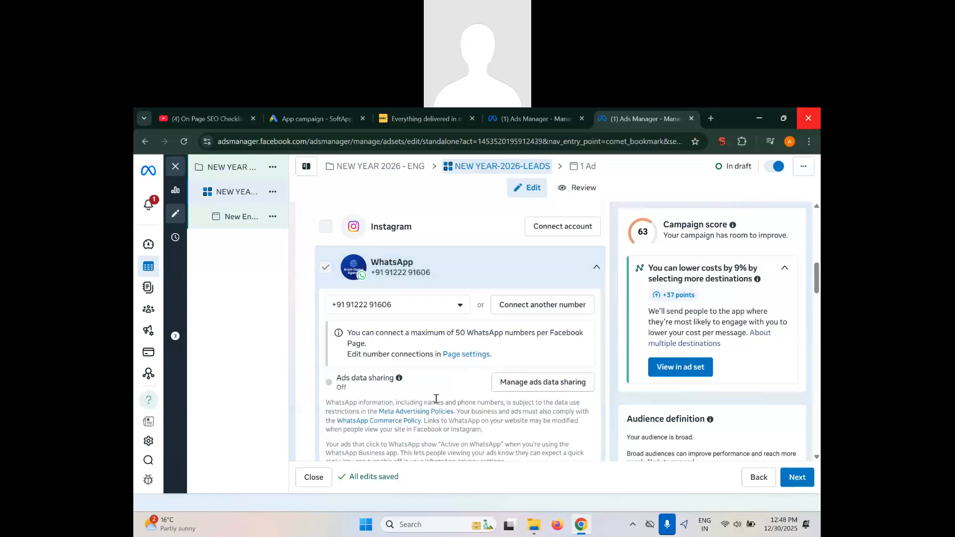
scroll(436, 399, "down", 4)
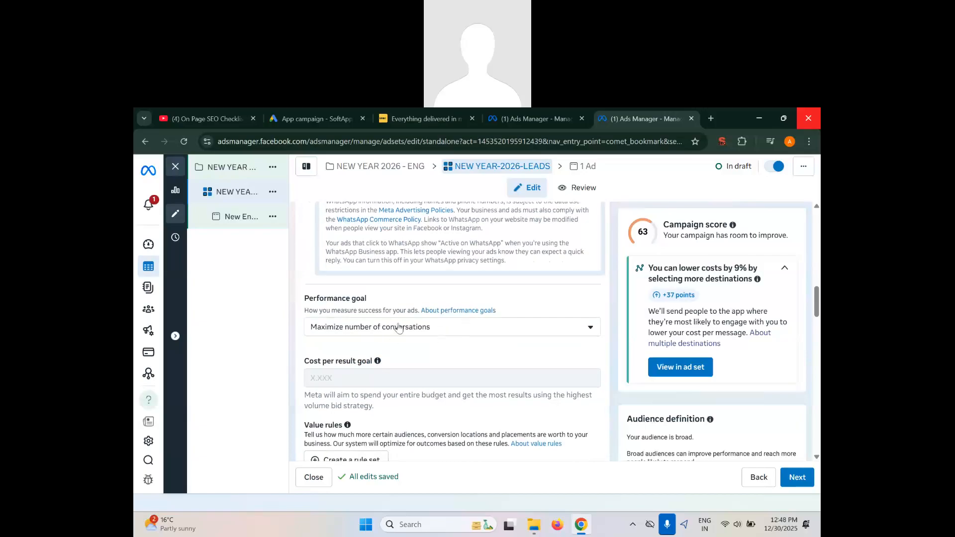
scroll(388, 343, "down", 2)
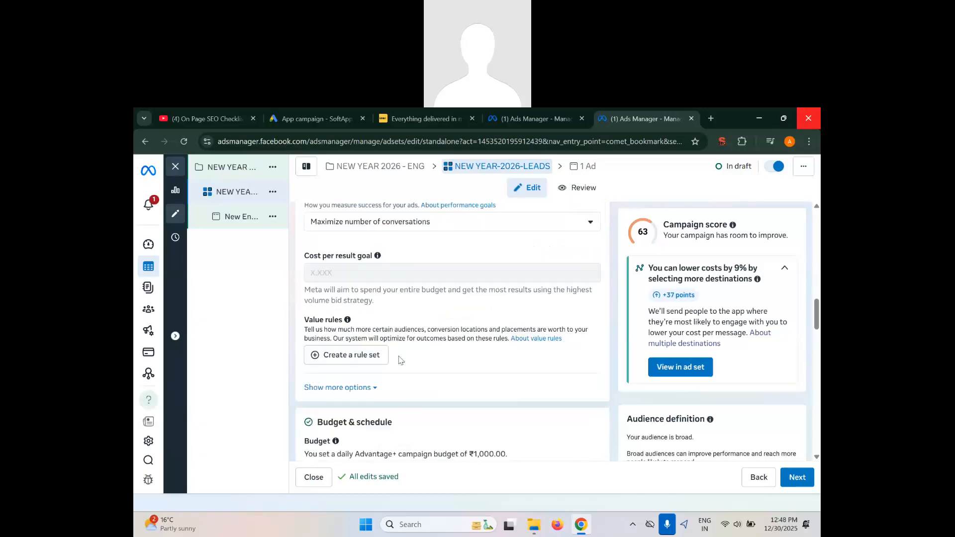
left_click(376, 257)
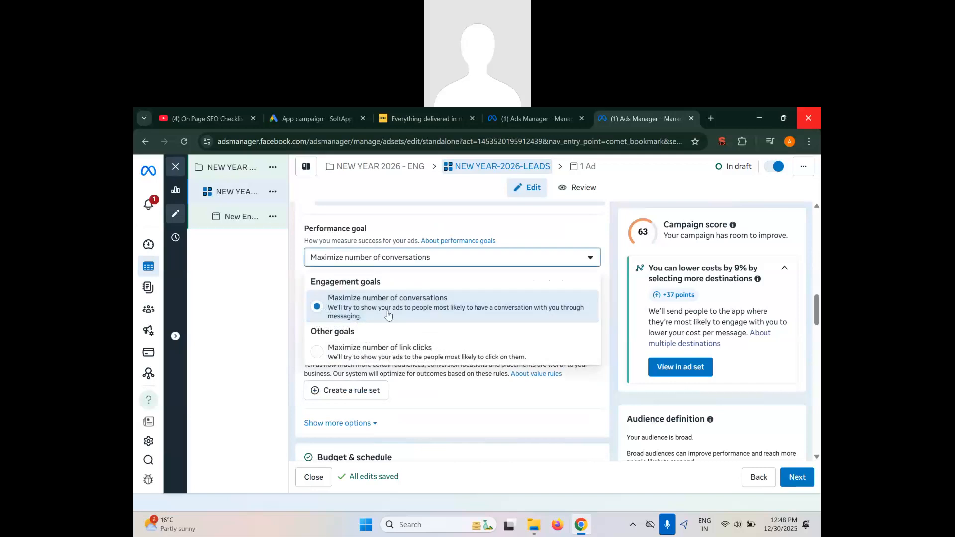
left_click(471, 234)
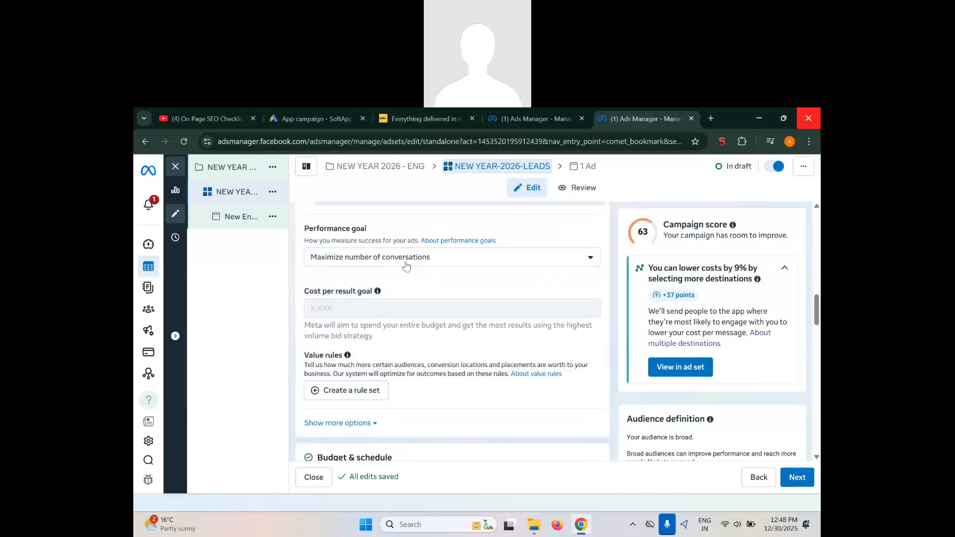
left_click(380, 257)
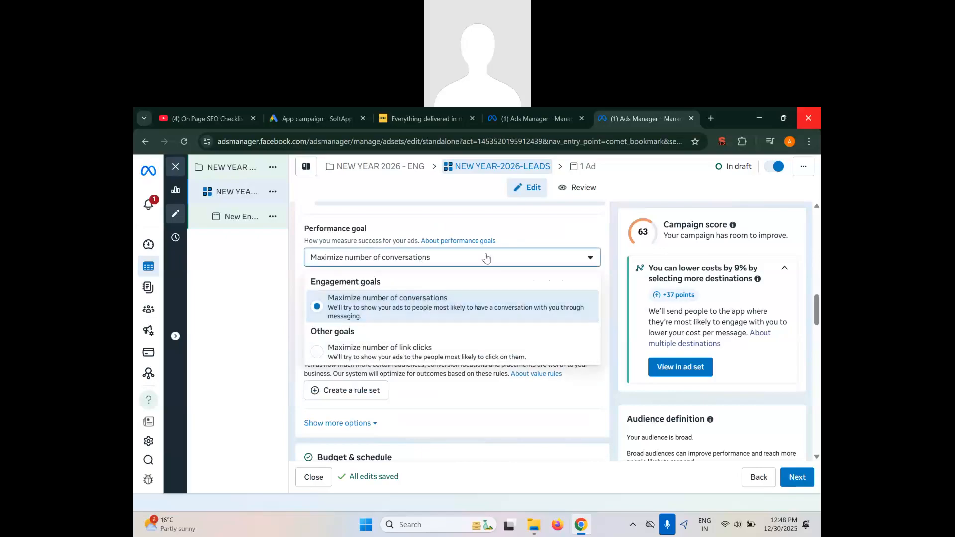
left_click(517, 238)
- Show the additional ad set options and examine the budget, schedule and saved audience settings
scroll(452, 336, "down", 2)
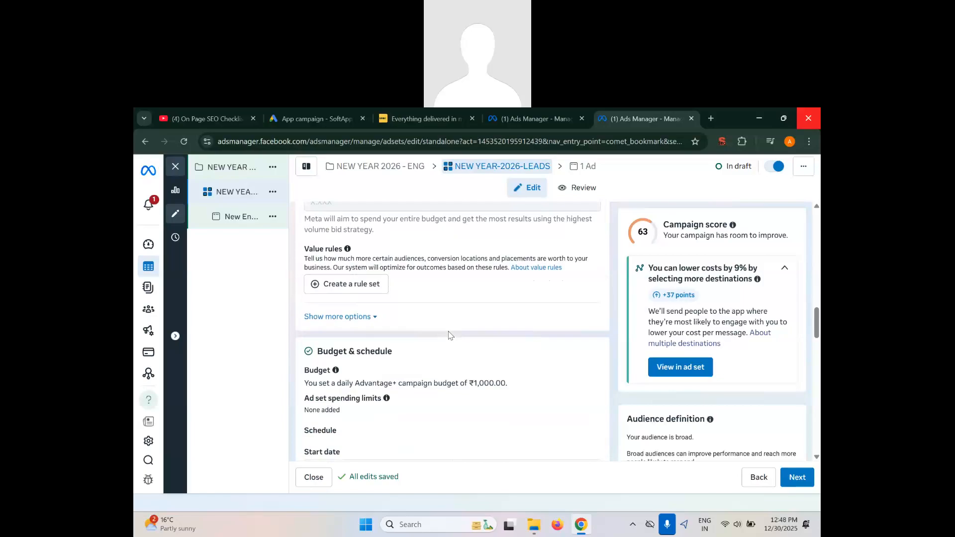
left_click(368, 318)
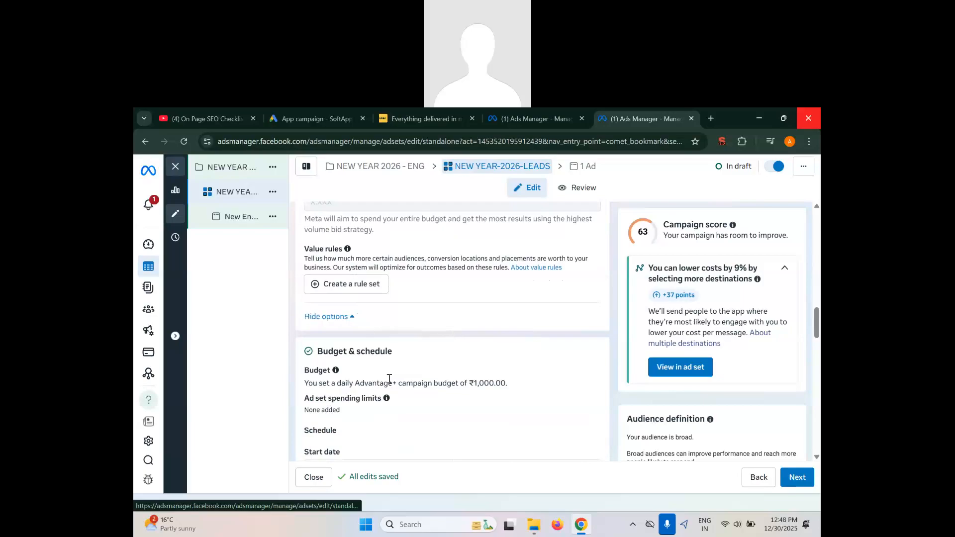
scroll(387, 378, "down", 2)
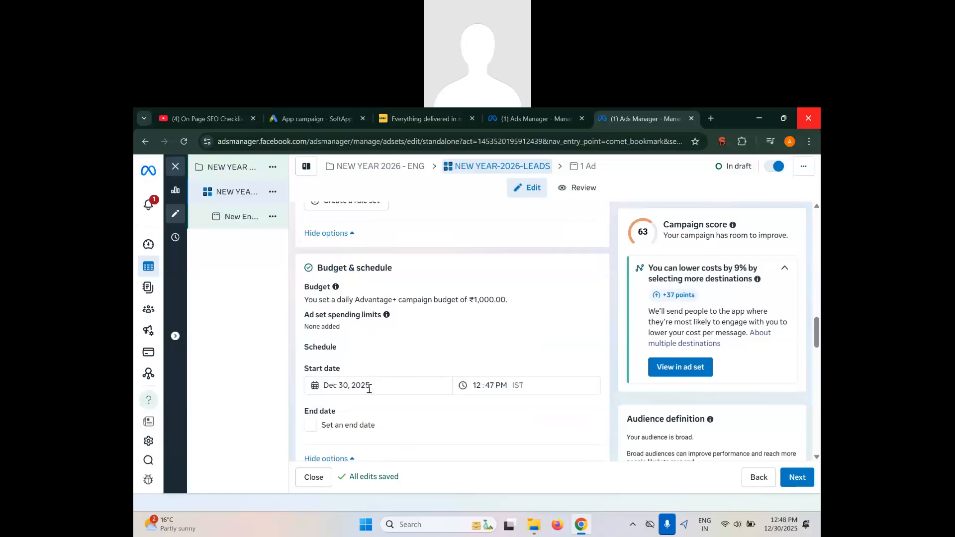
scroll(369, 389, "down", 3)
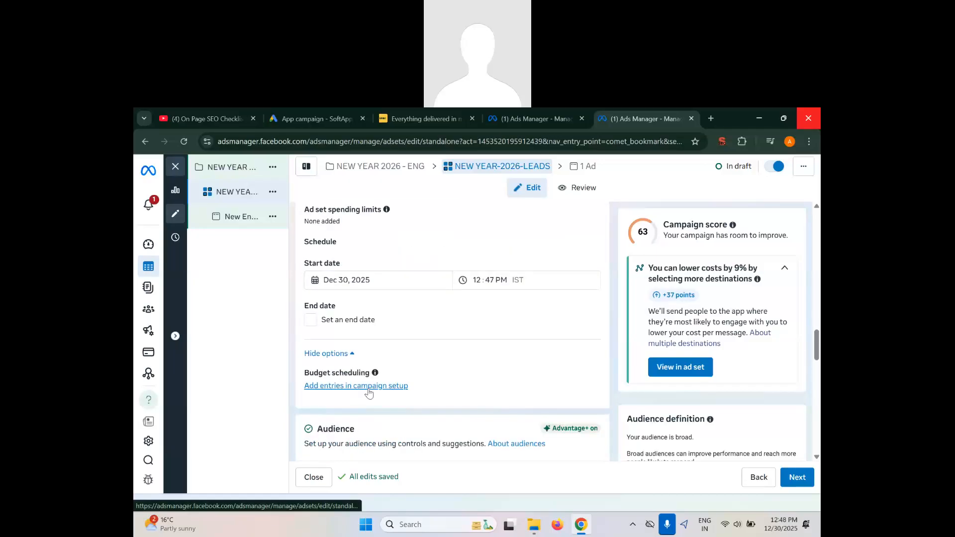
scroll(369, 391, "down", 2)
scroll(369, 393, "down", 1)
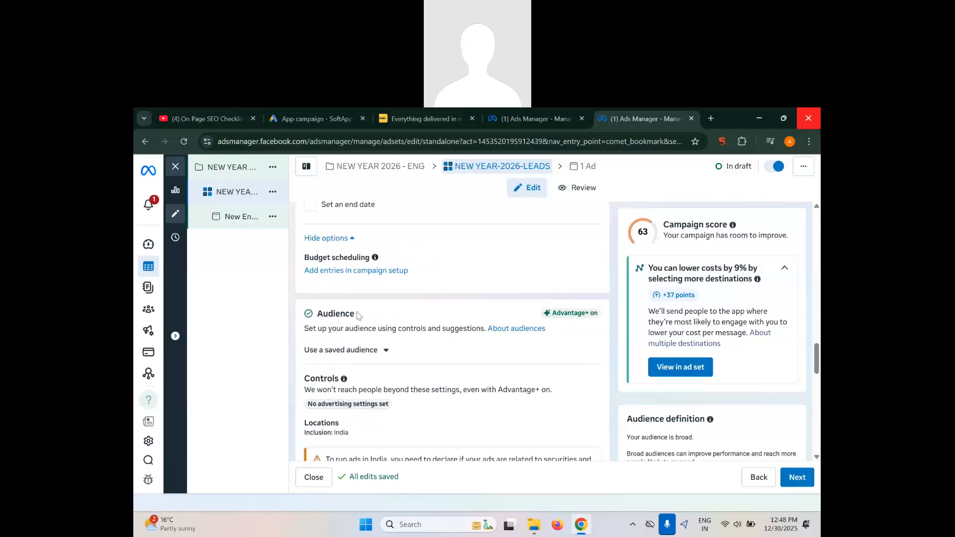
left_click(386, 352)
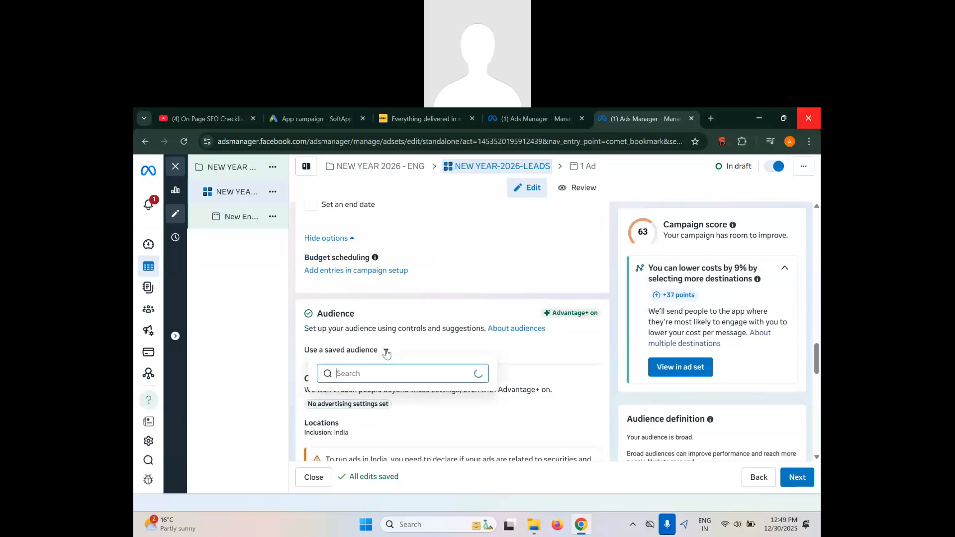
left_click(532, 265)
- Change the audience's included location to the city of Noida, Uttar Pradesh, India
scroll(413, 366, "down", 3)
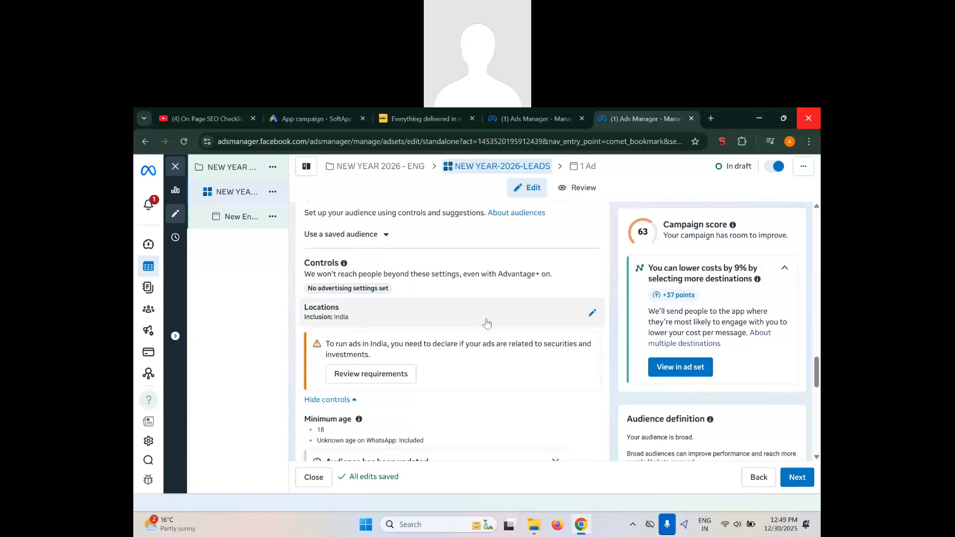
left_click(592, 313)
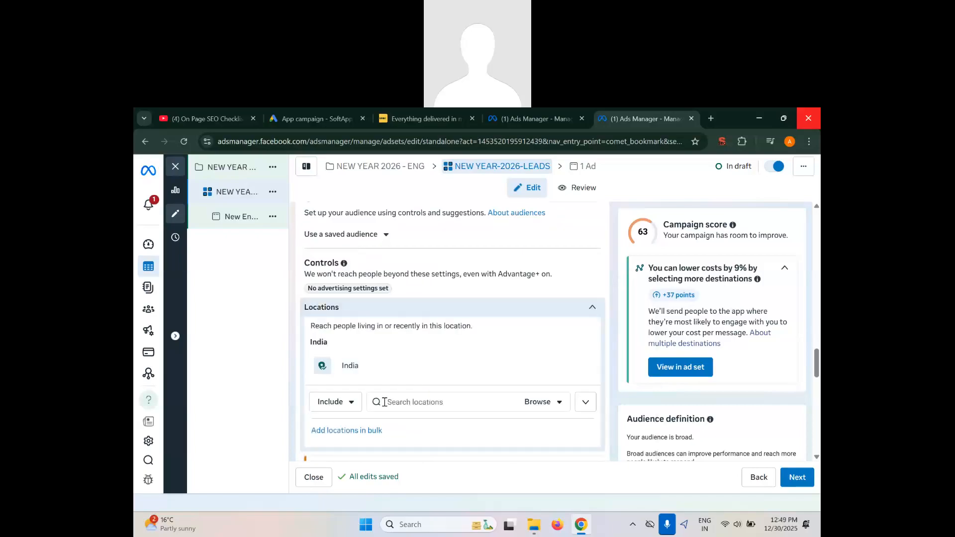
left_click(385, 402)
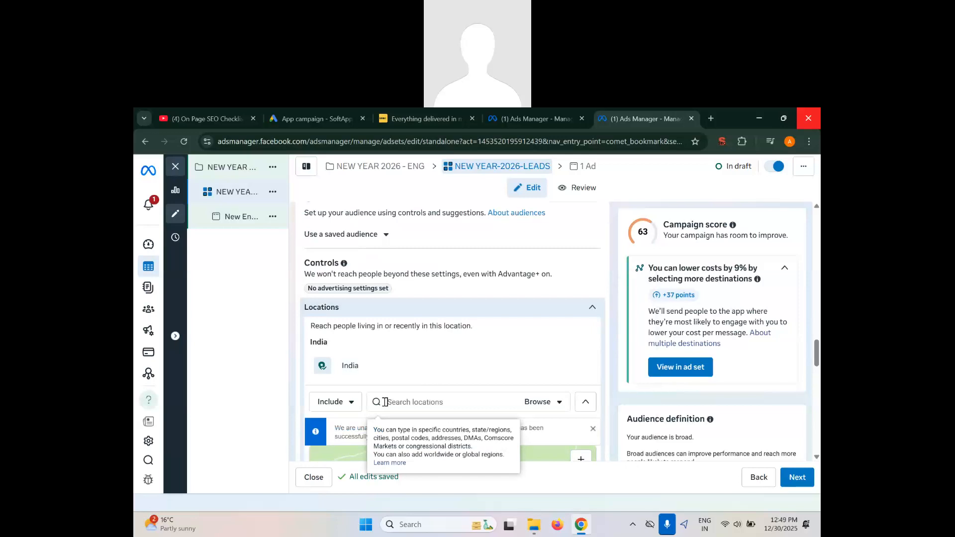
type("NOIDA")
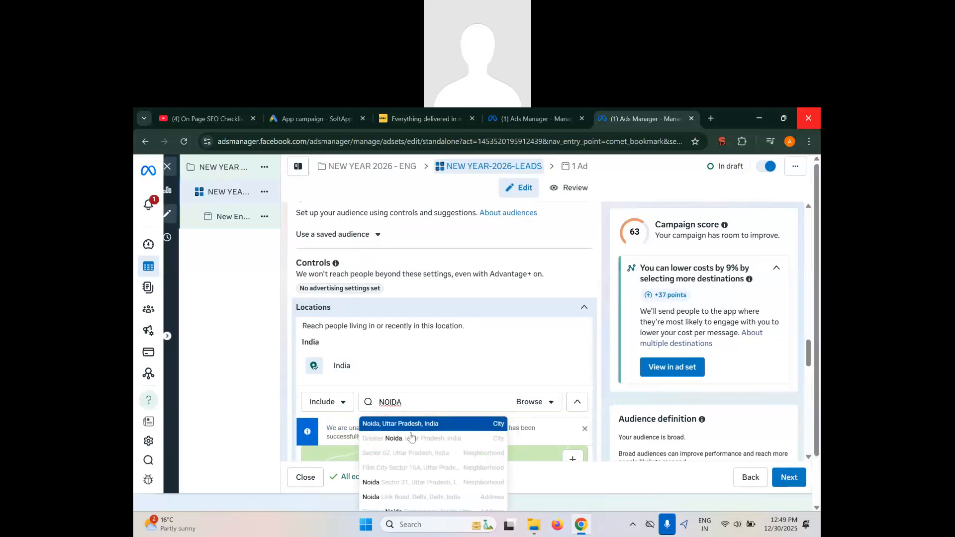
left_click(407, 425)
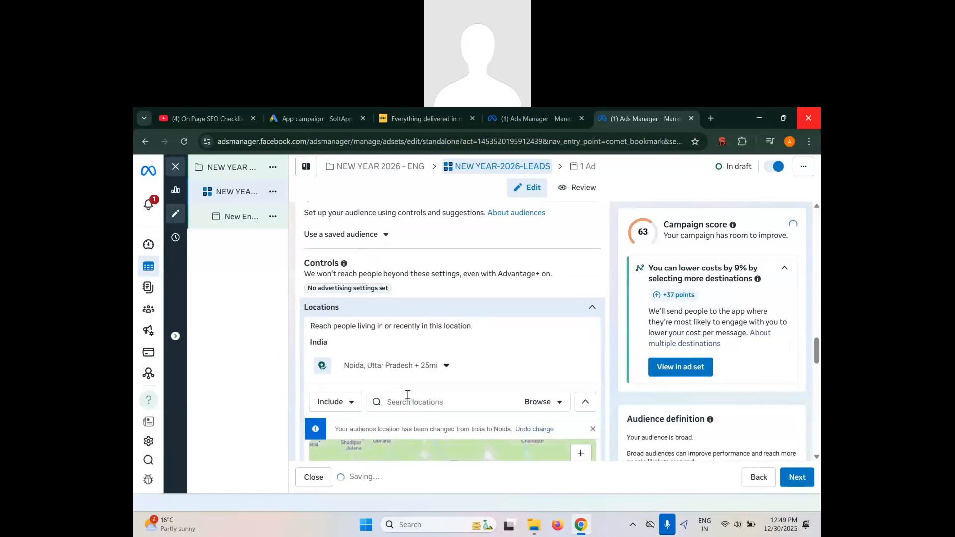
- Set the radius around Noida to 27 miles and add the city of Gurugram, Haryana, India to the included locations
left_click(451, 366)
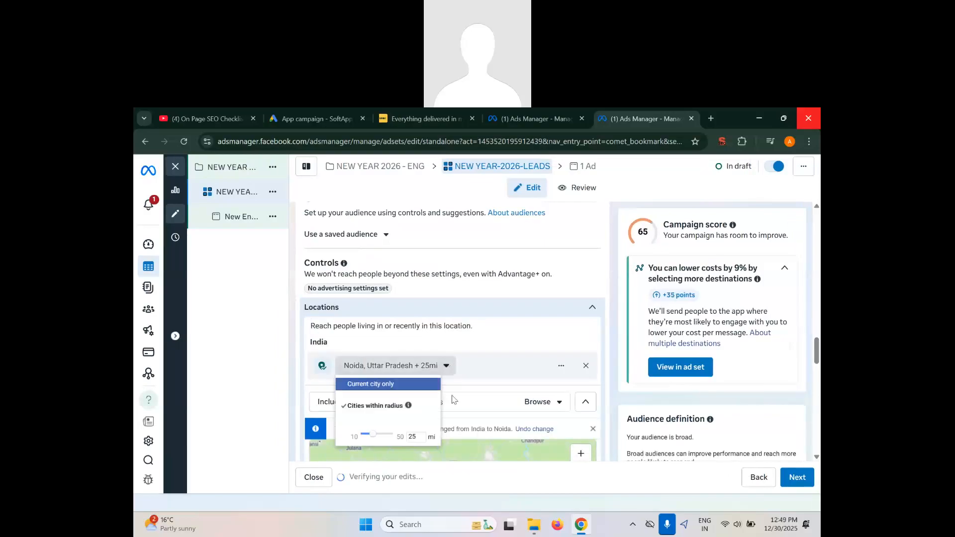
left_click(377, 436)
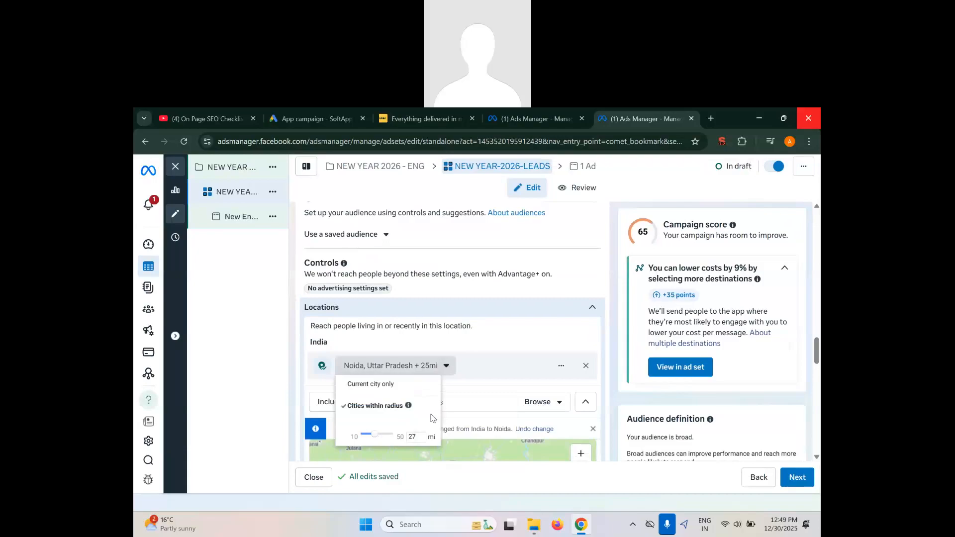
left_click(479, 403)
type("G")
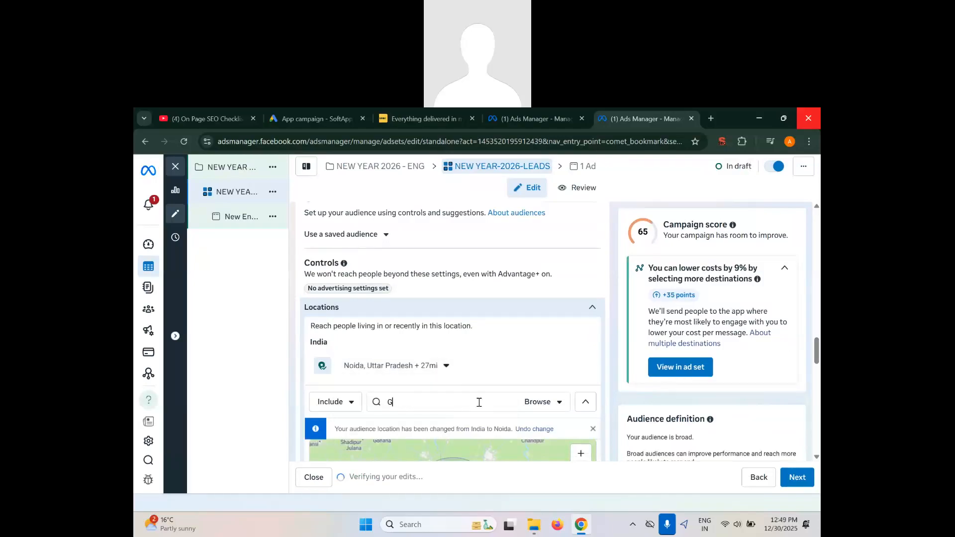
type("URUGRAM")
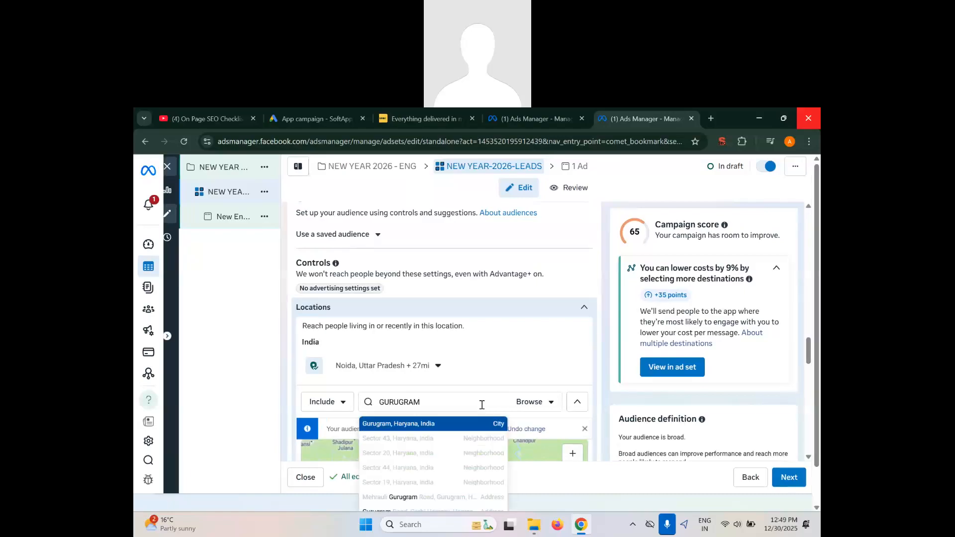
left_click(418, 425)
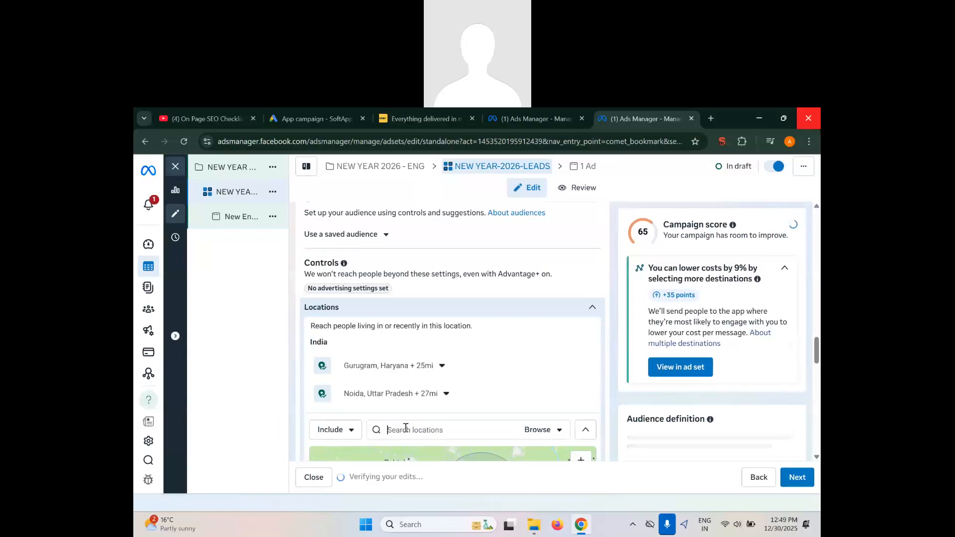
- Add the place Delhi to the audience's included locations
type("DEKH")
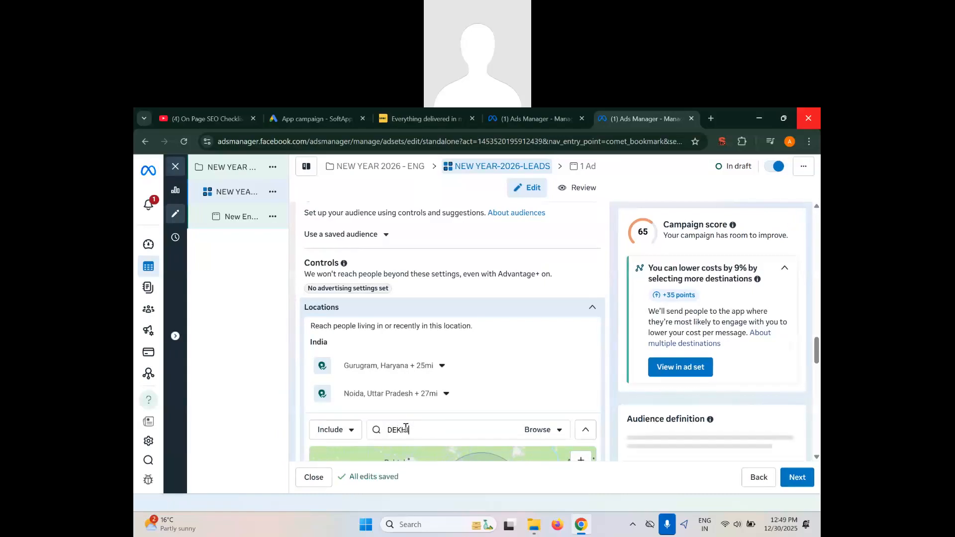
key("BackSpace")
type("LHI")
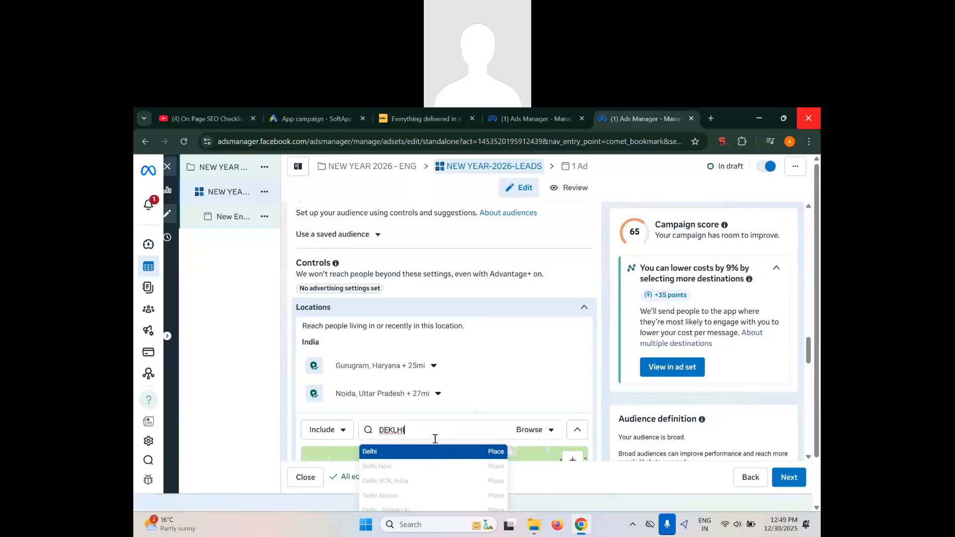
left_click(374, 452)
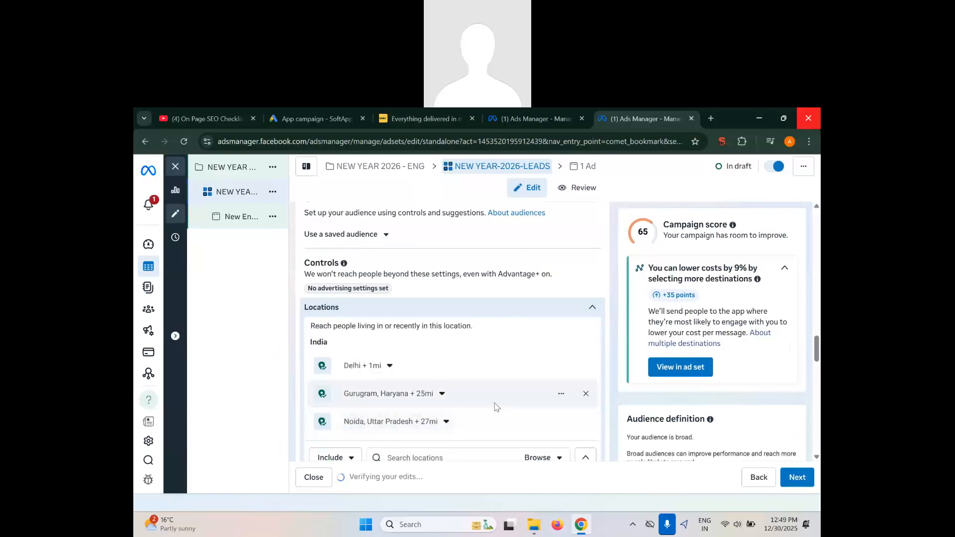
- Examine the location map, minimum age, suggested audience, India policy requirements and placement settings of the ad set
scroll(495, 408, "down", 3)
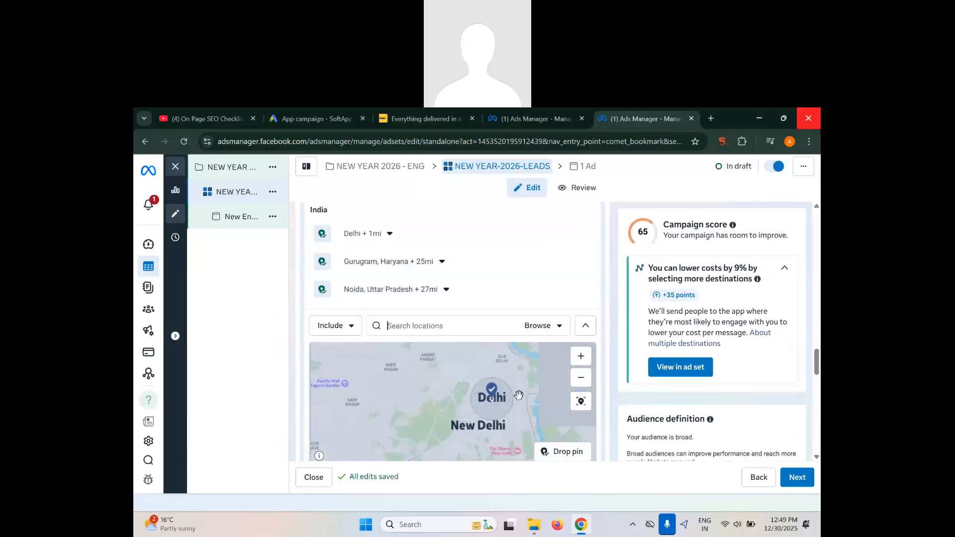
scroll(605, 403, "down", 3)
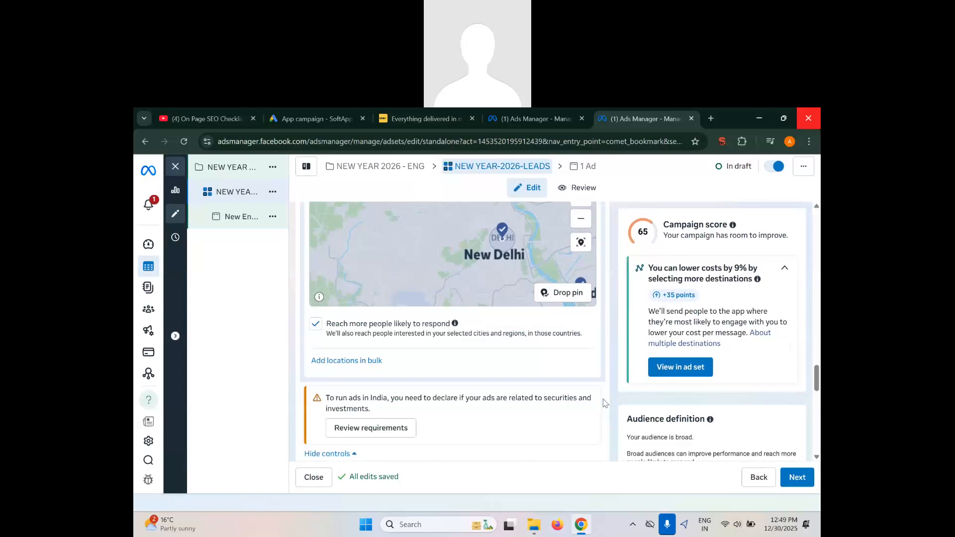
scroll(605, 403, "down", 1)
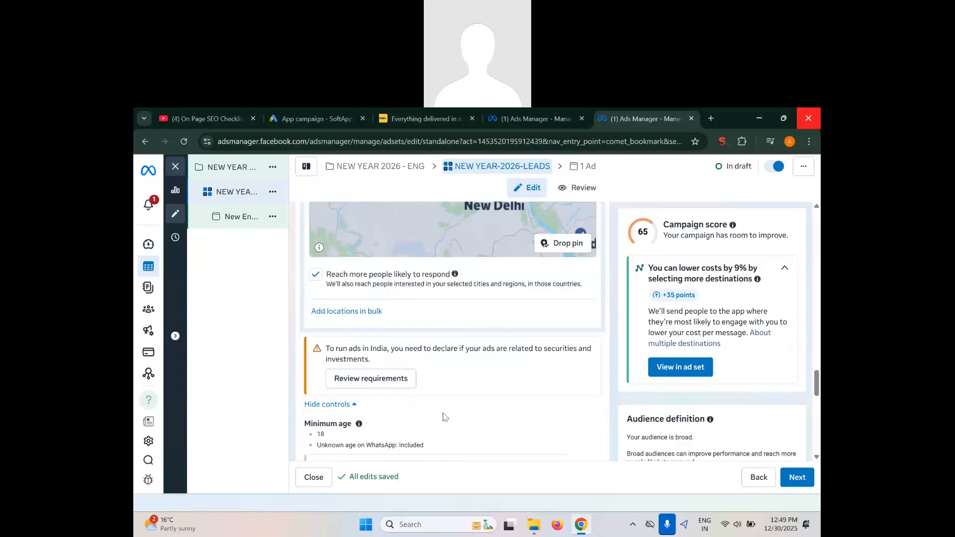
scroll(446, 417, "down", 2)
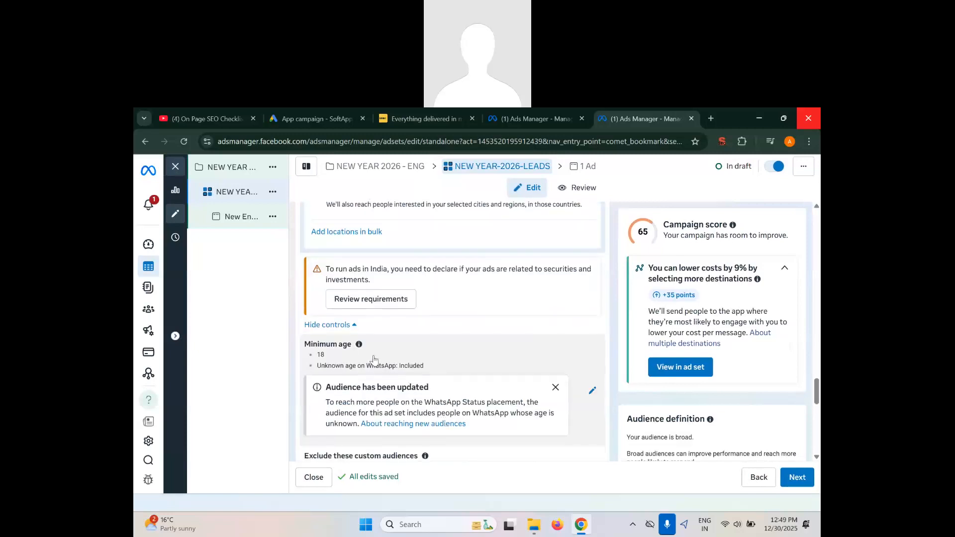
scroll(519, 389, "down", 5)
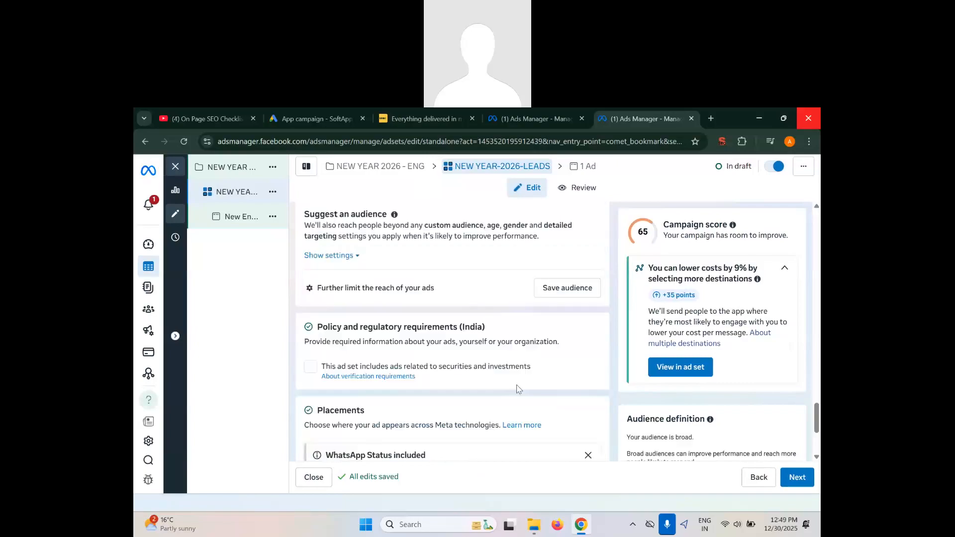
scroll(398, 394, "down", 3)
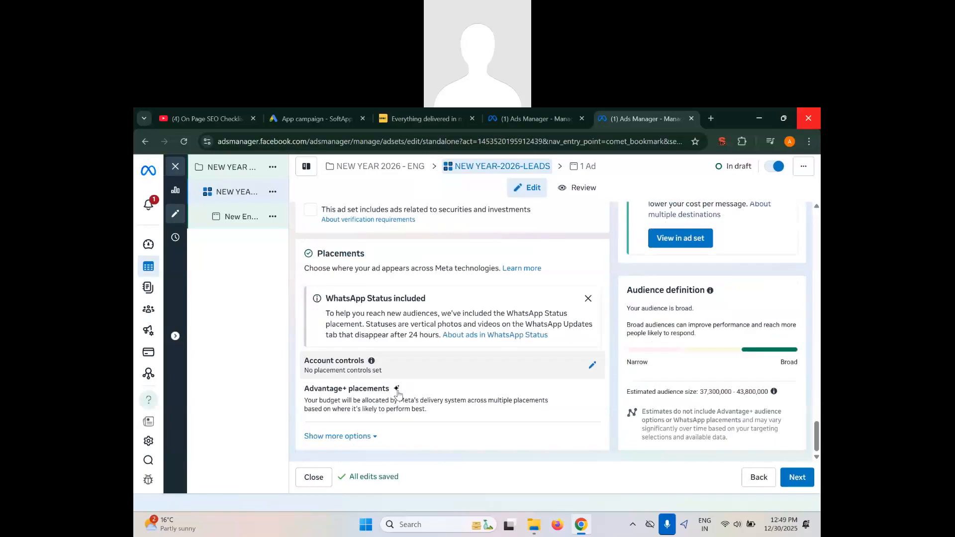
- Dismiss the audience update notice in the minimum age settings and go to the policy and regulatory requirements for India
scroll(398, 394, "up", 7)
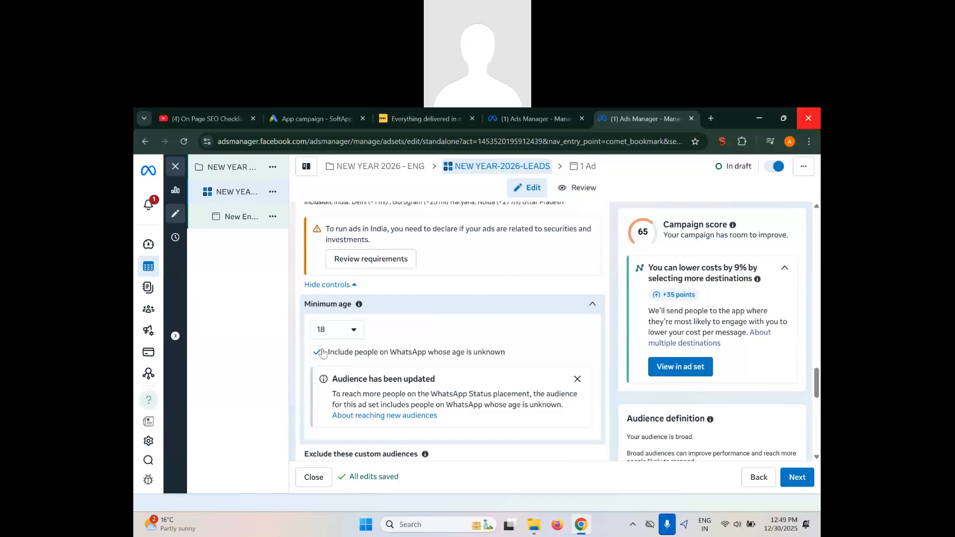
left_click(577, 380)
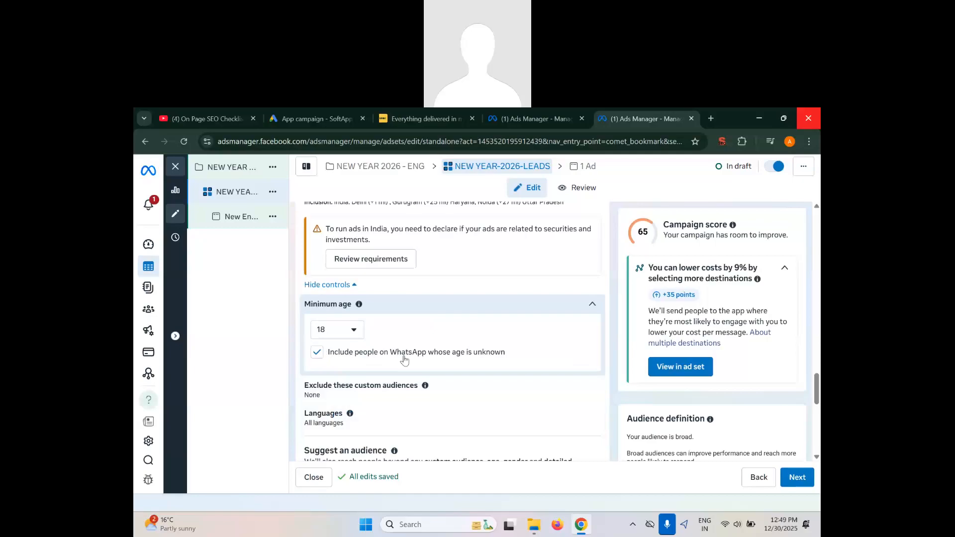
left_click(377, 260)
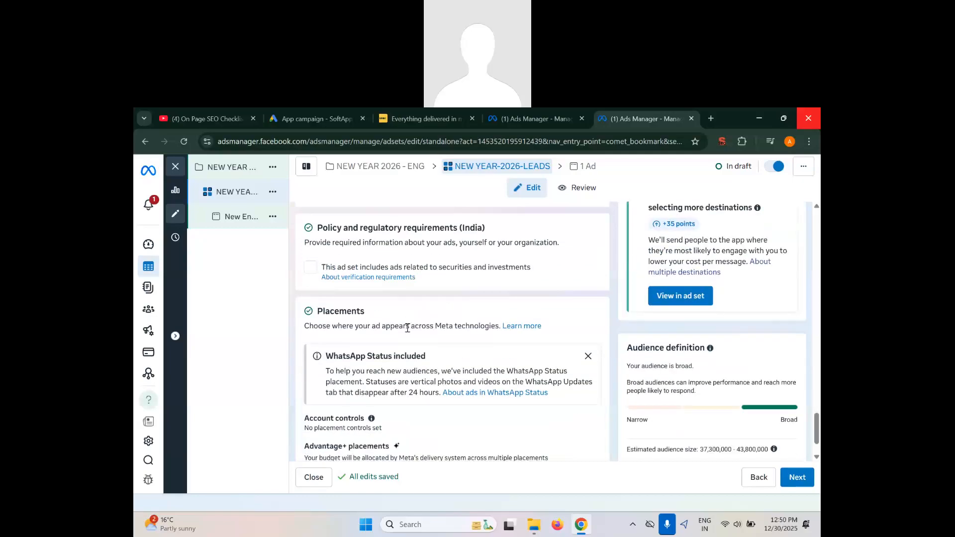
- Reopen the audience's location settings and browse the Asian countries available for targeting
scroll(408, 343, "up", 10)
scroll(408, 348, "up", 3)
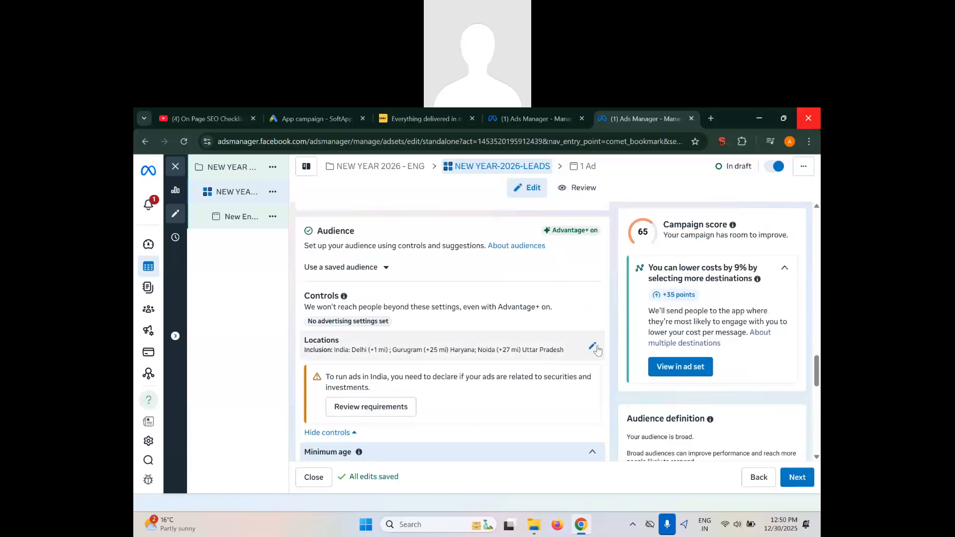
left_click(554, 355)
scroll(509, 393, "down", 2)
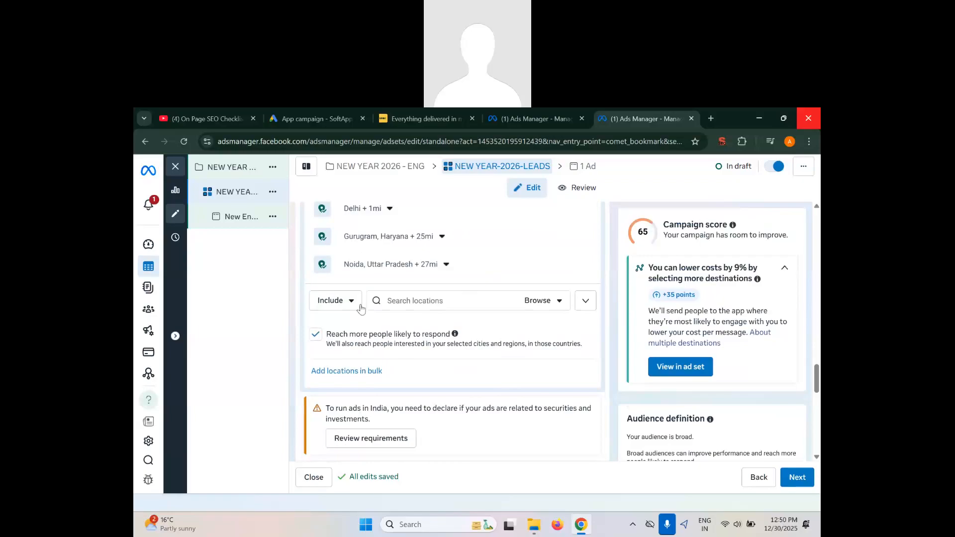
left_click(559, 301)
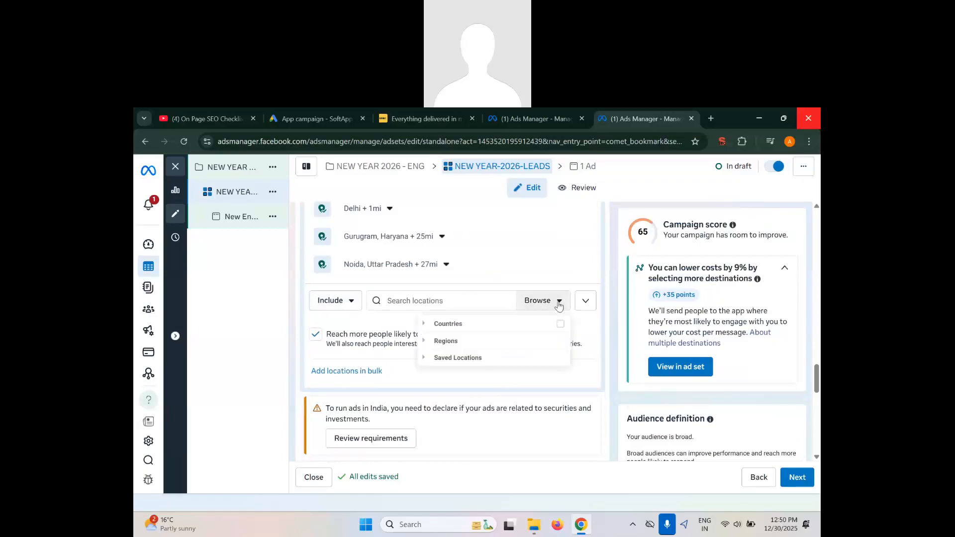
left_click(425, 327)
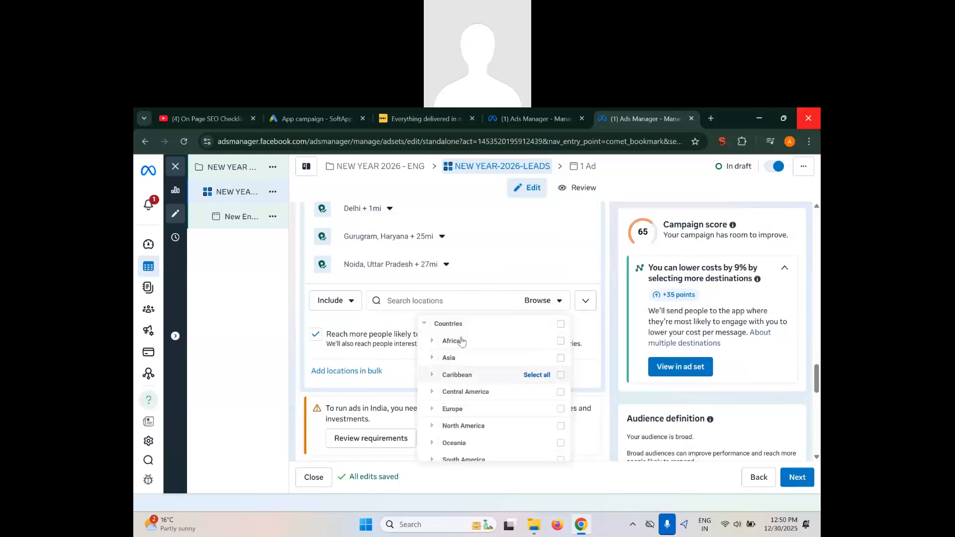
left_click(463, 358)
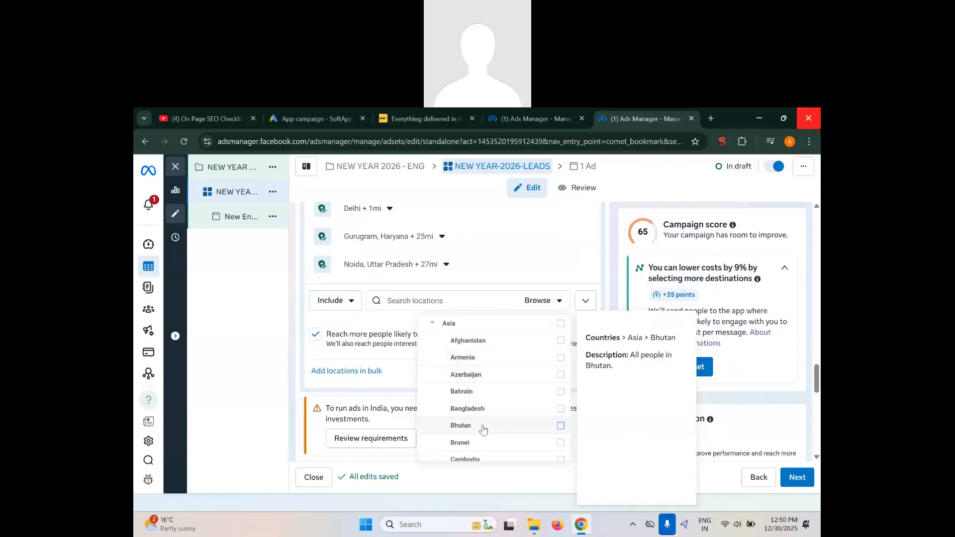
scroll(483, 430, "down", 3)
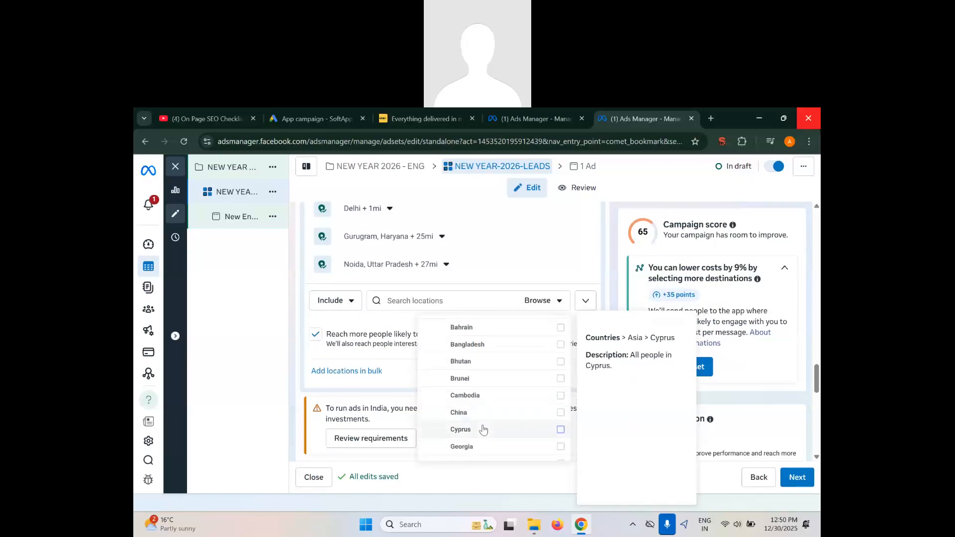
scroll(483, 429, "down", 1)
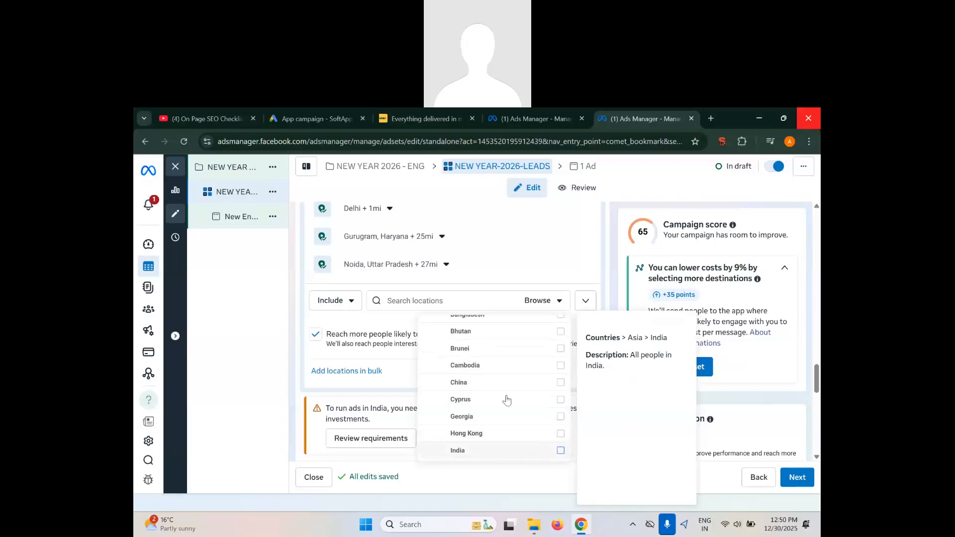
left_click(533, 268)
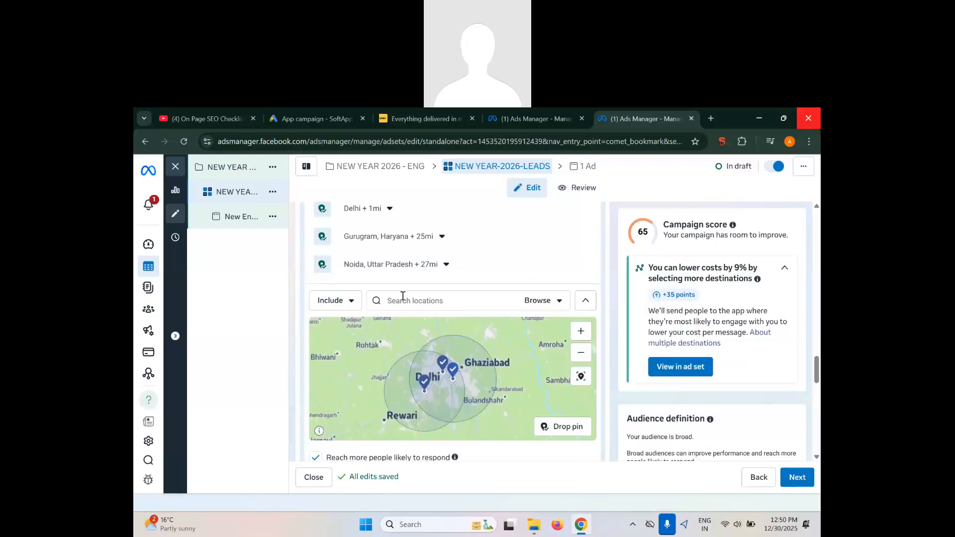
- Browse the region groups and the saved locations offered for location targeting
left_click(534, 301)
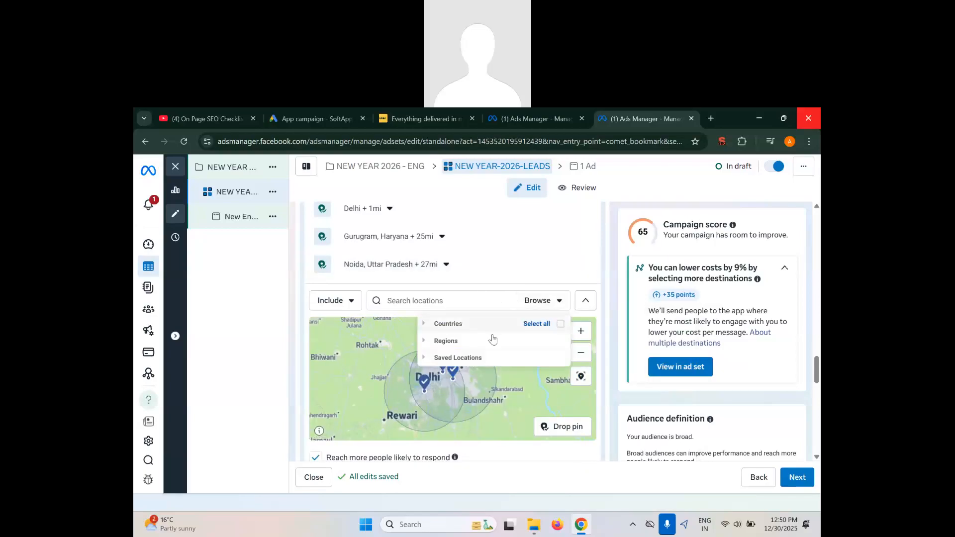
left_click(426, 346)
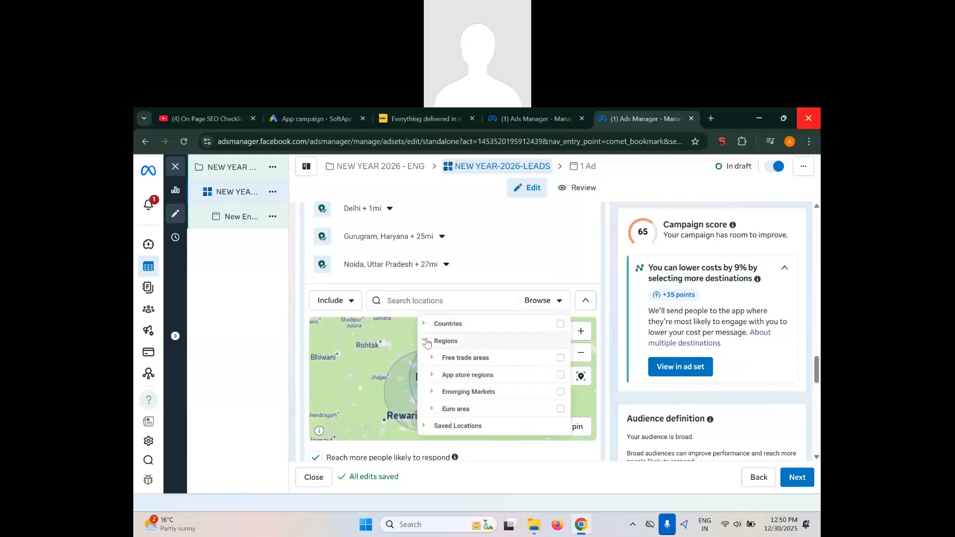
left_click(426, 342)
left_click(450, 358)
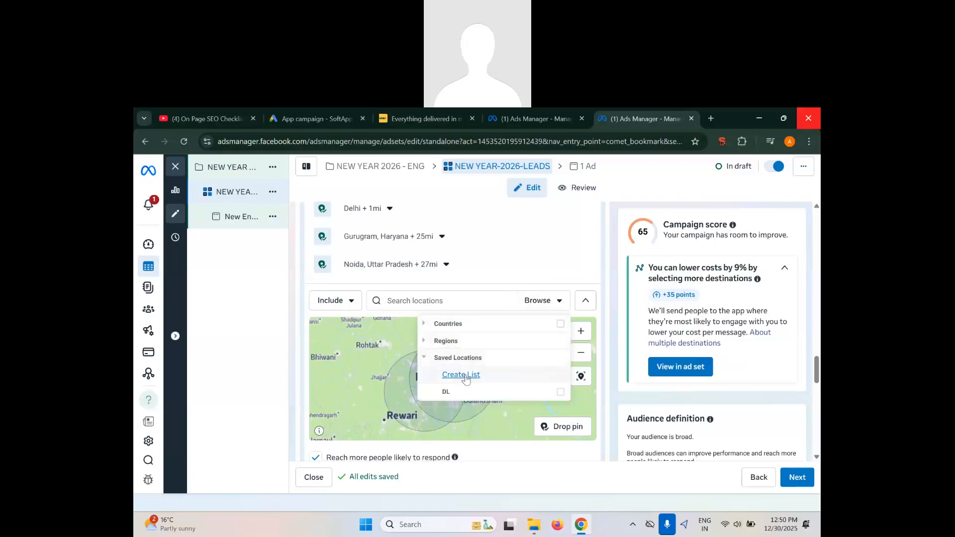
- Start a new saved location list and choose Countries as the location type for adding locations in bulk
left_click(463, 376)
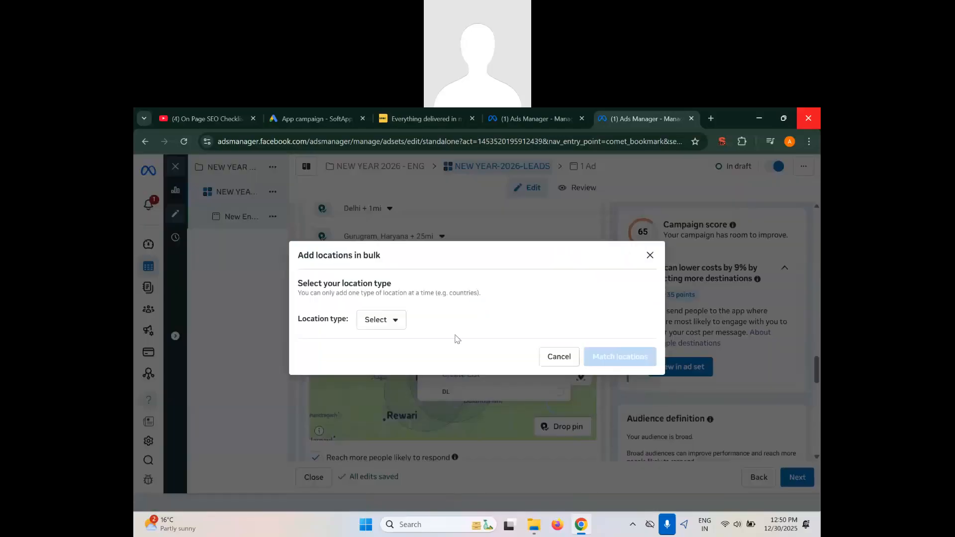
left_click(396, 323)
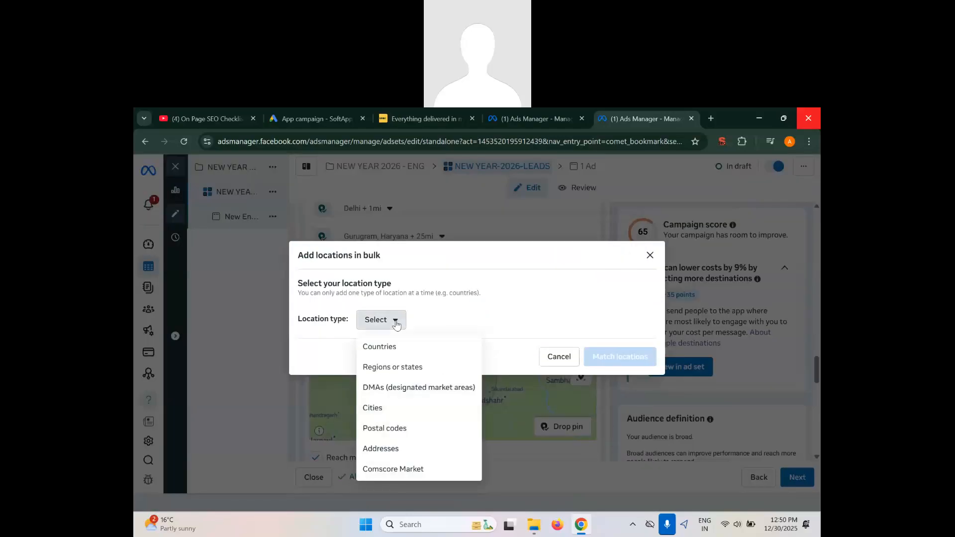
left_click(389, 351)
left_click(387, 287)
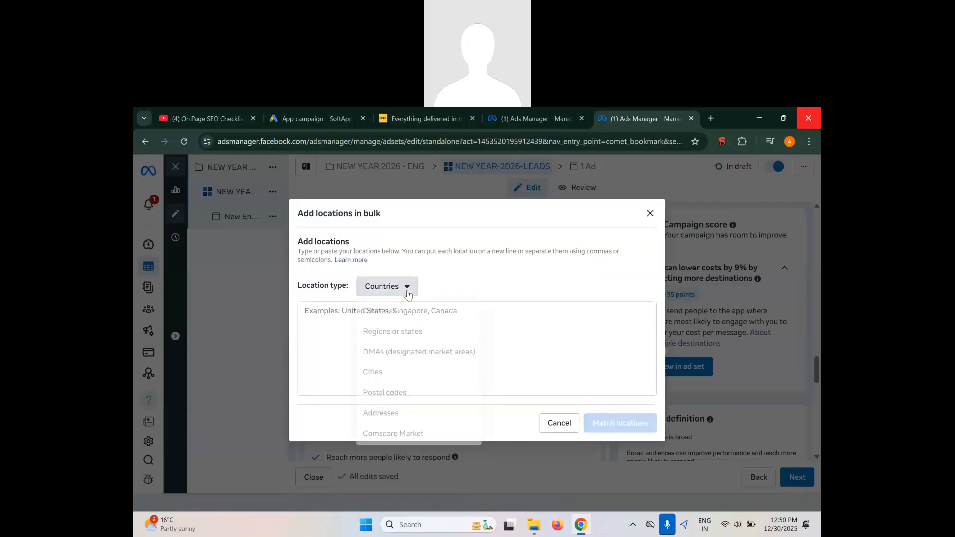
left_click(333, 315)
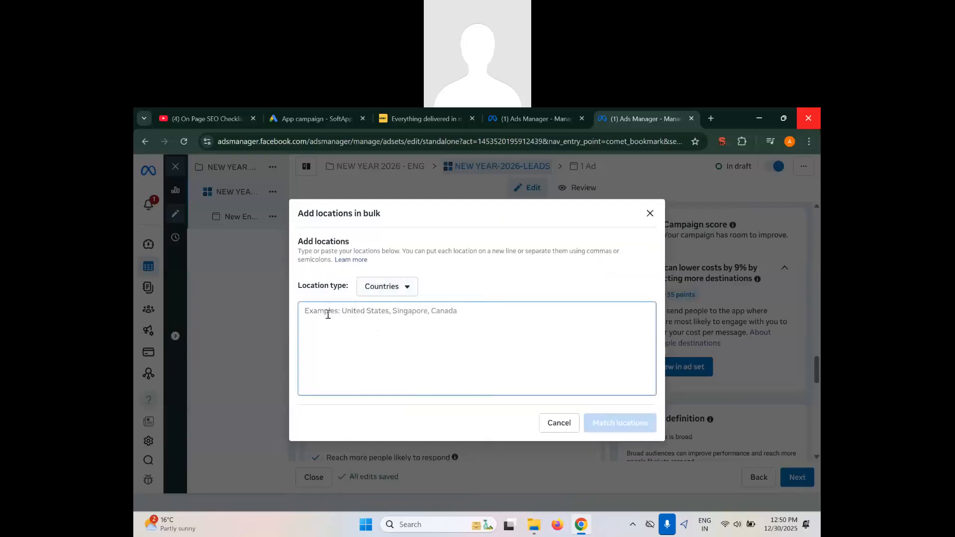
- Switch the bulk location type to Postal codes and match 110001, 110058 and 110057
left_click(387, 287)
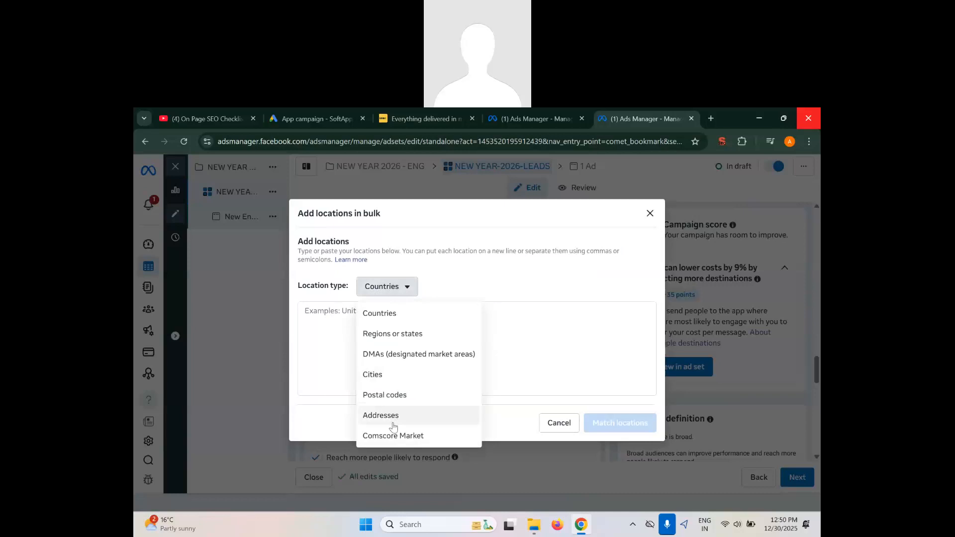
left_click(405, 397)
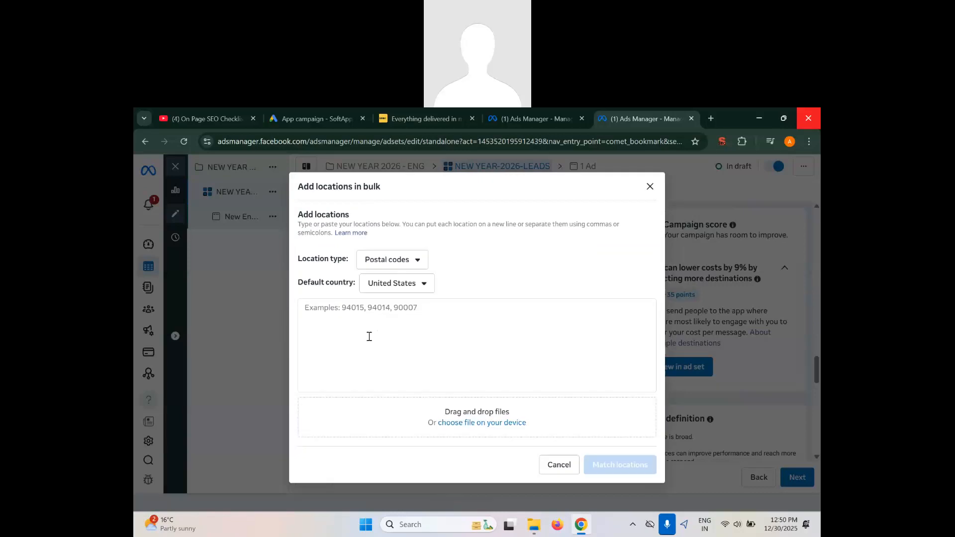
left_click(344, 312)
type("110001,11")
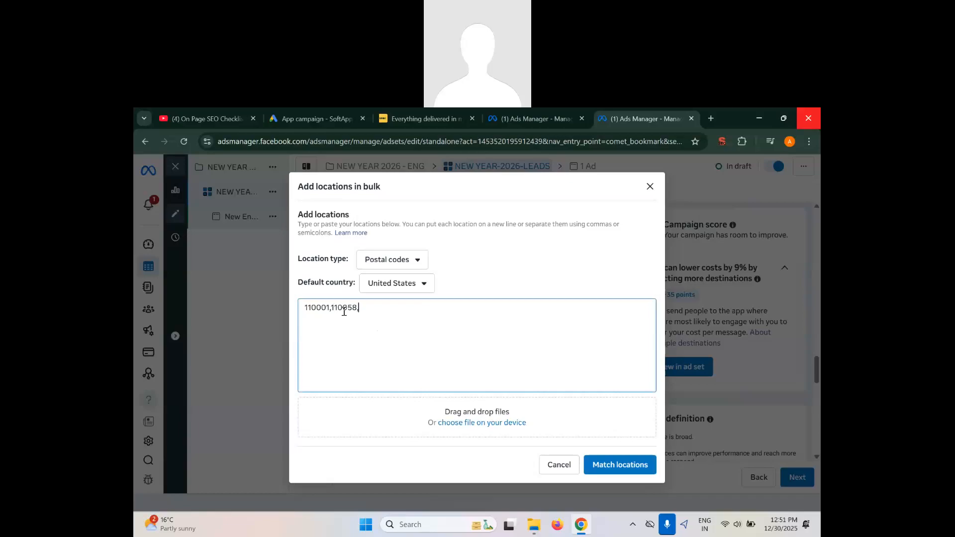
type("0057")
left_click(600, 465)
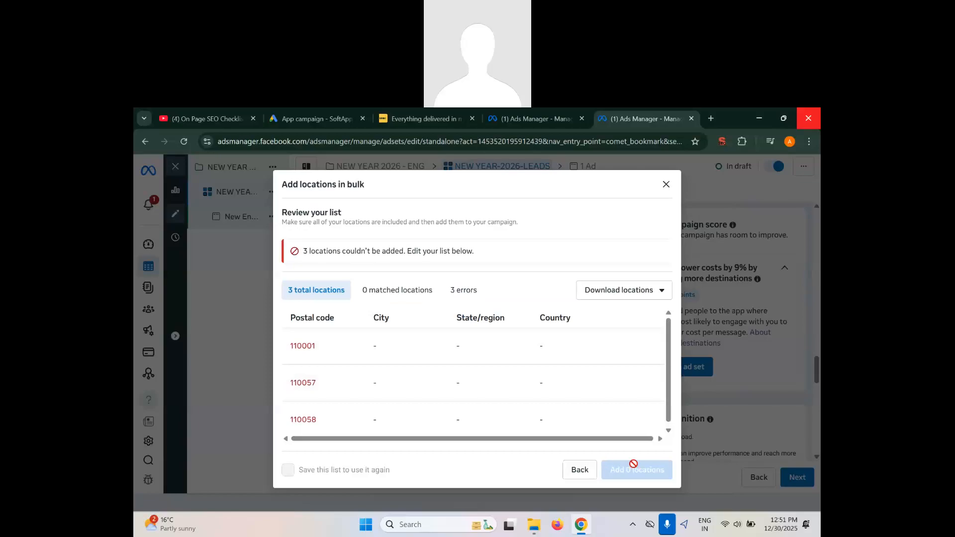
- Return to the postal code list, set its default country to India and match the locations again
left_click(580, 470)
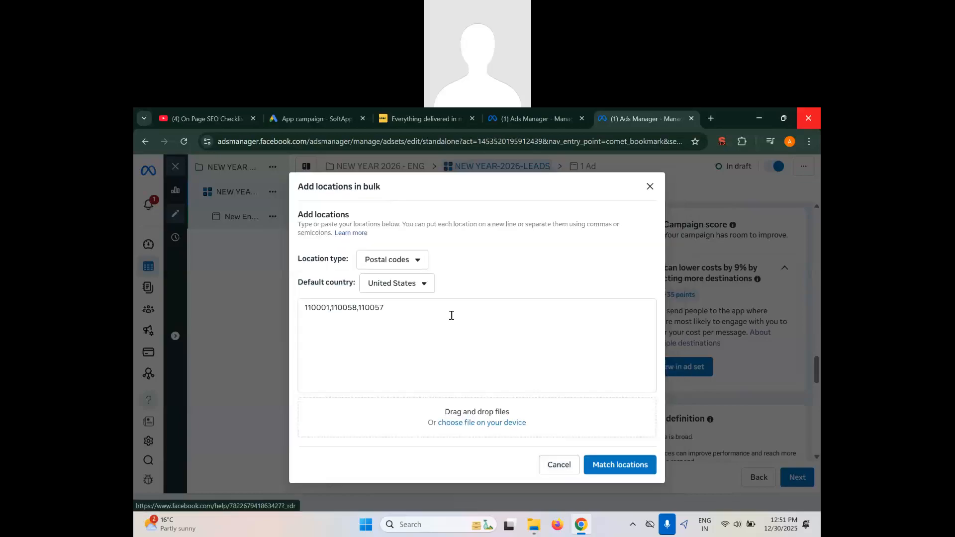
left_click(404, 289)
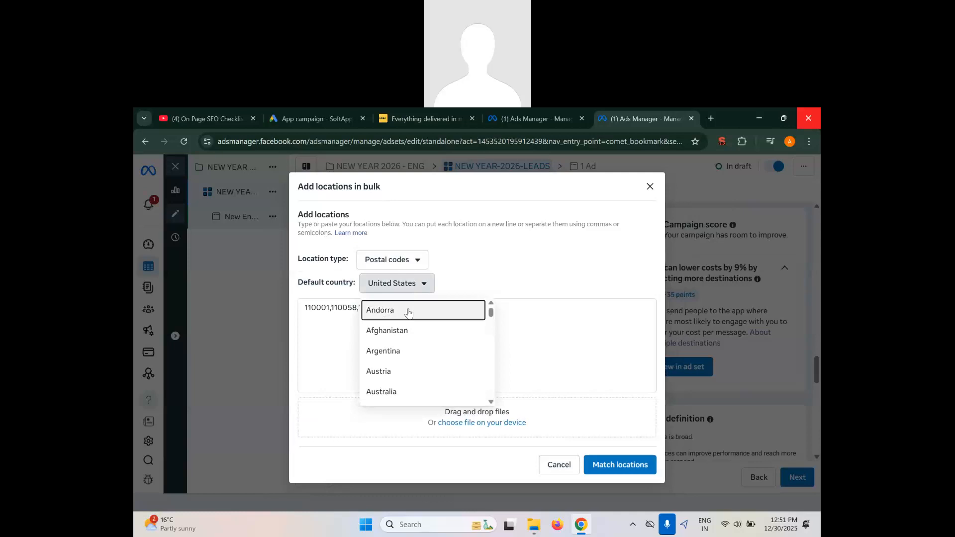
scroll(409, 361, "down", 20)
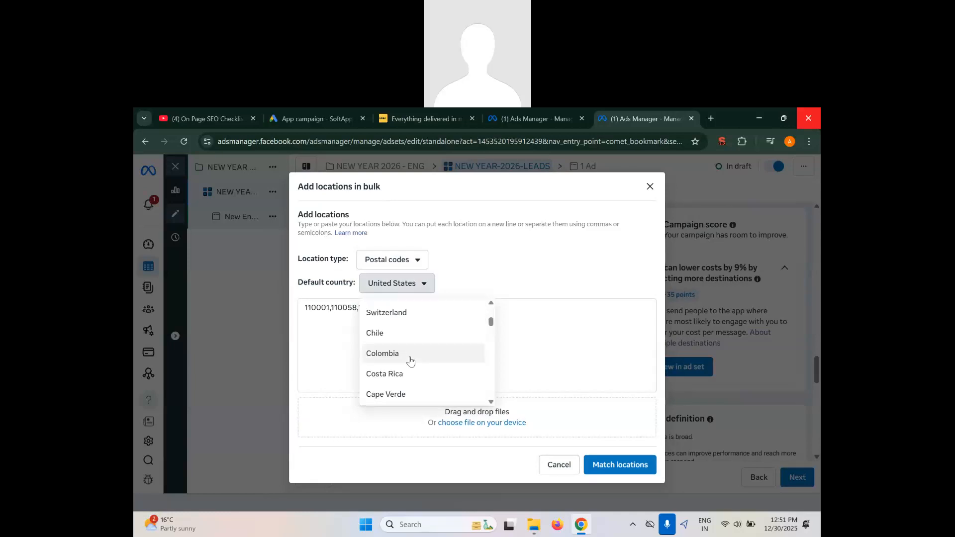
scroll(409, 360, "up", 5)
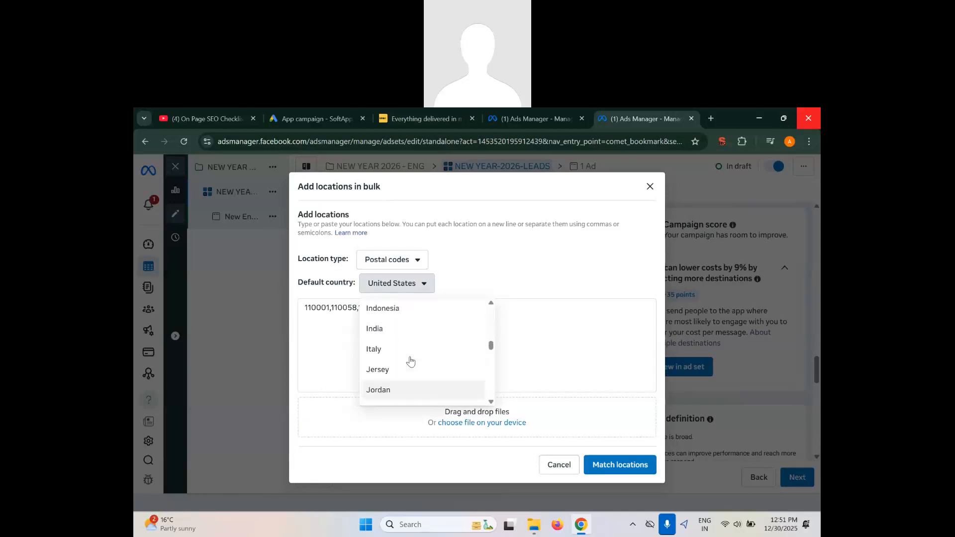
left_click(378, 388)
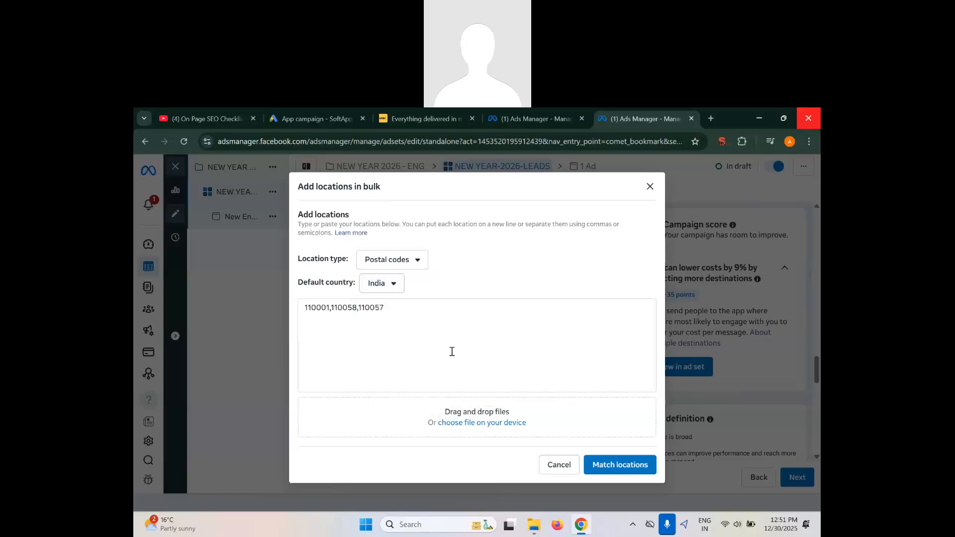
left_click(605, 466)
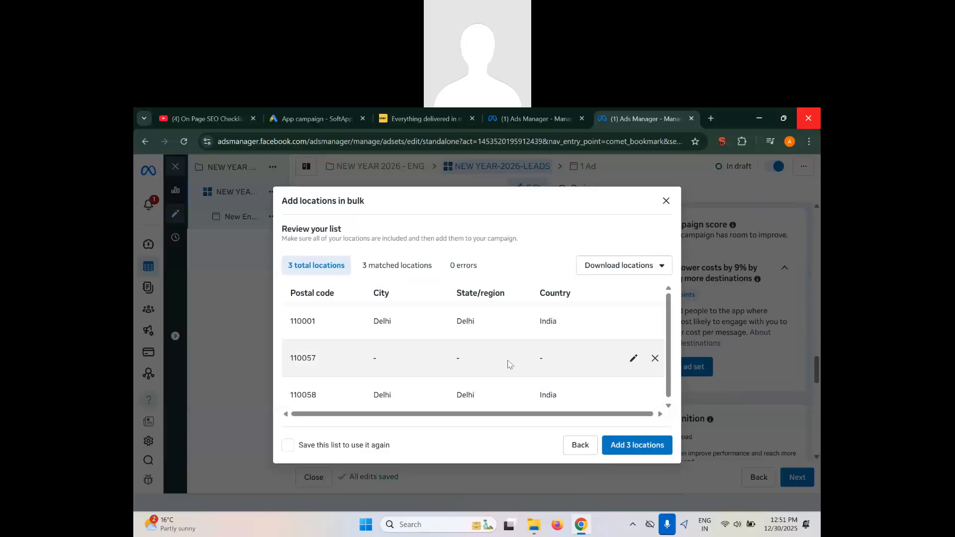
- Replace postal code 110057 with 110059 in Delhi and add the three locations to the audience
left_click(634, 358)
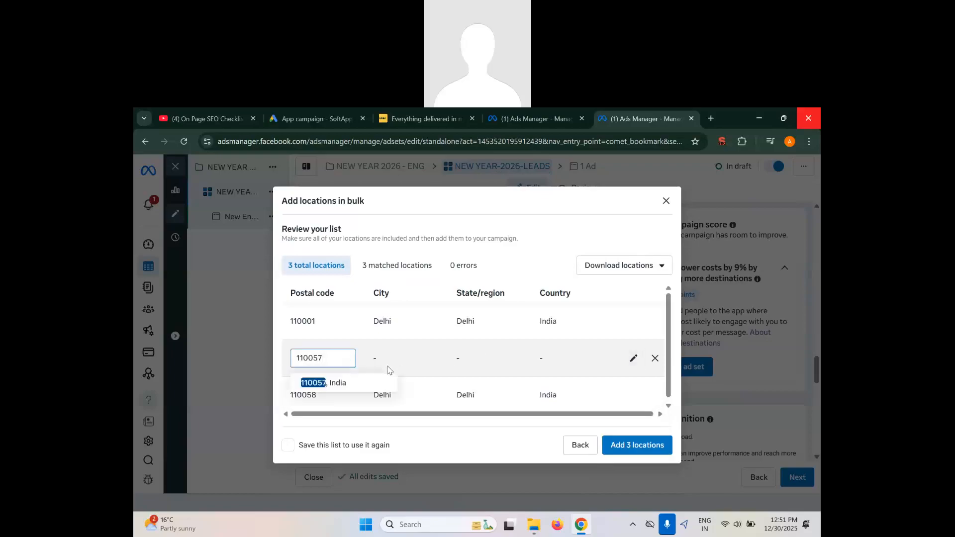
key("BackSpace")
type("9")
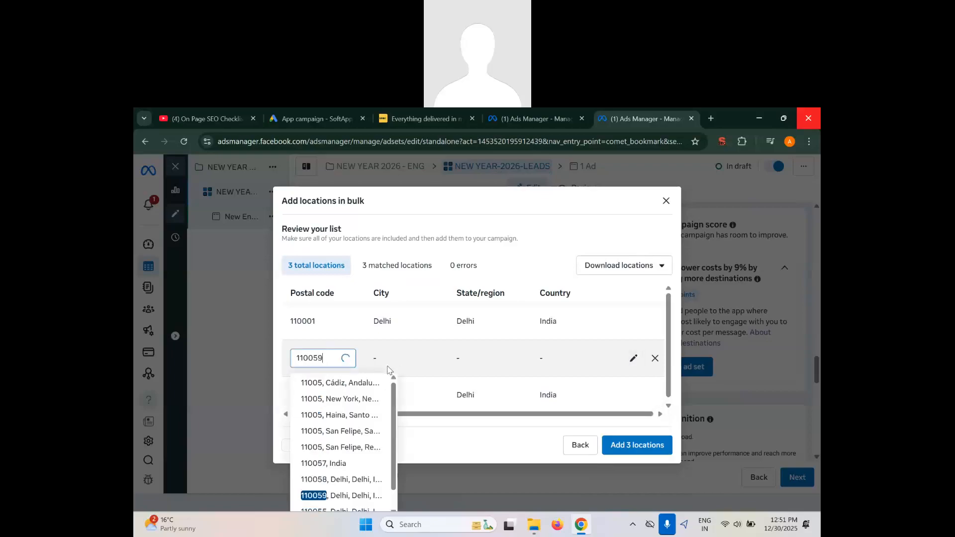
left_click(363, 385)
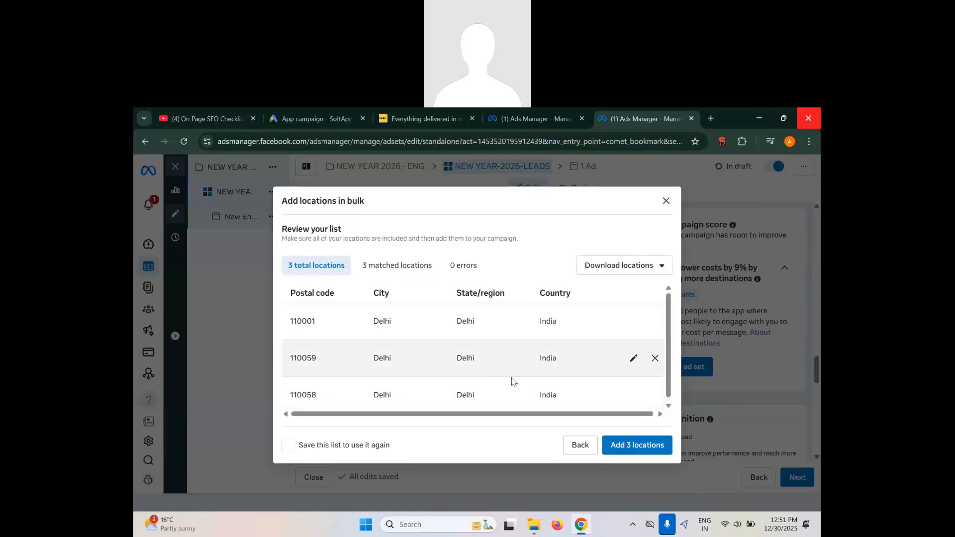
left_click(621, 444)
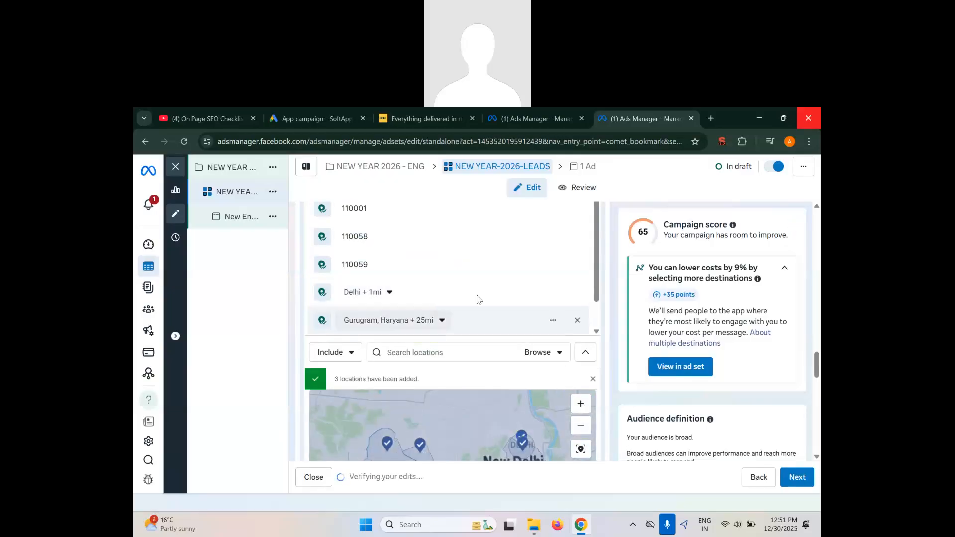
- Examine the audience's location list, its controls and the policy and placement sections below
right_click(608, 386)
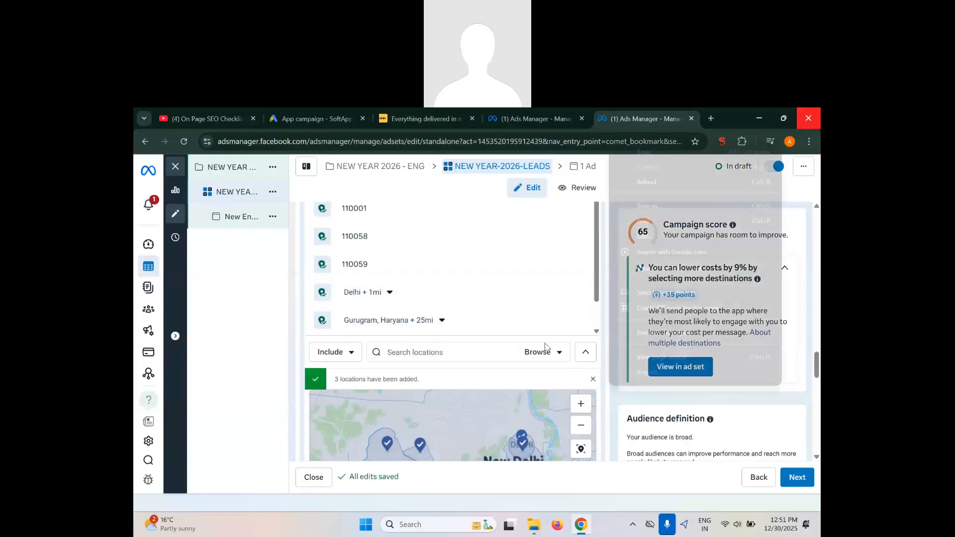
left_click(608, 433)
scroll(607, 433, "down", 5)
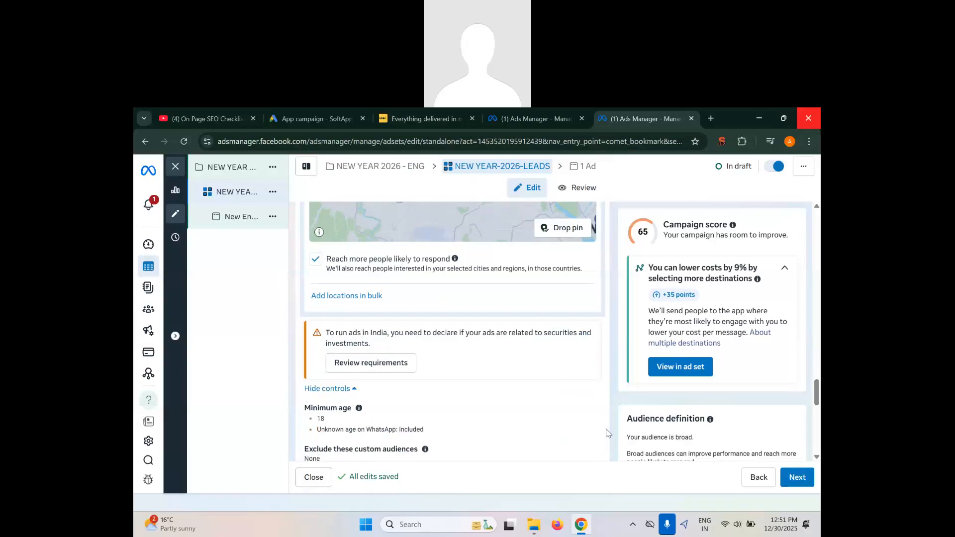
scroll(606, 433, "up", 4)
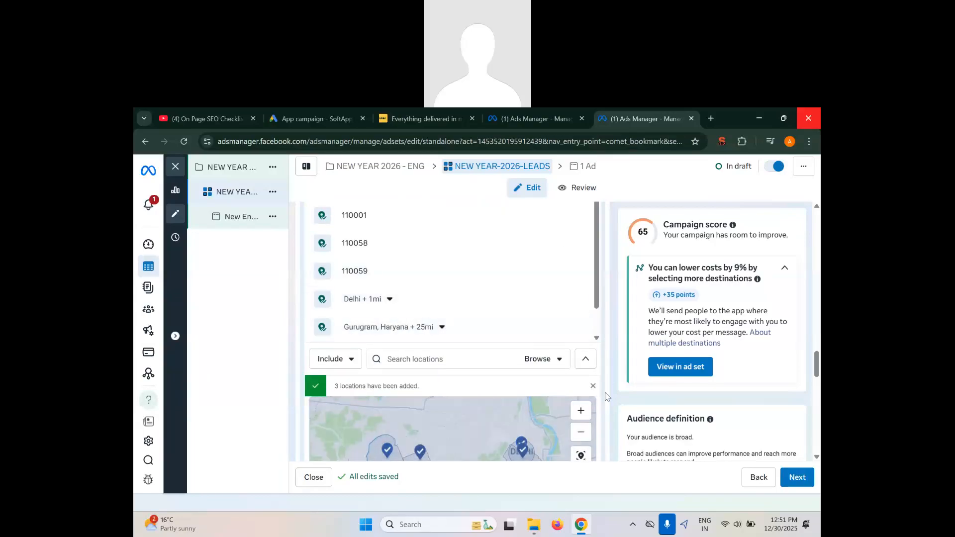
scroll(613, 453, "down", 5)
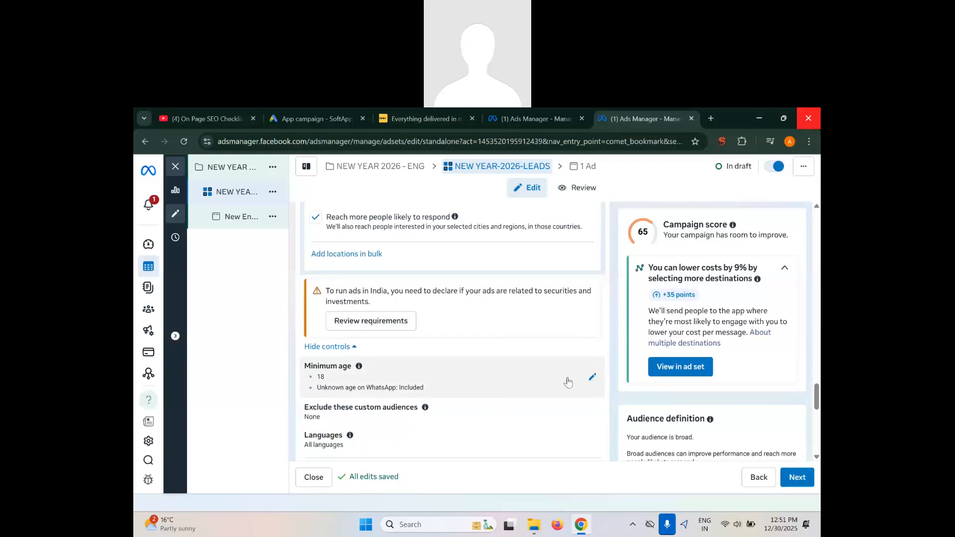
scroll(597, 377, "down", 5)
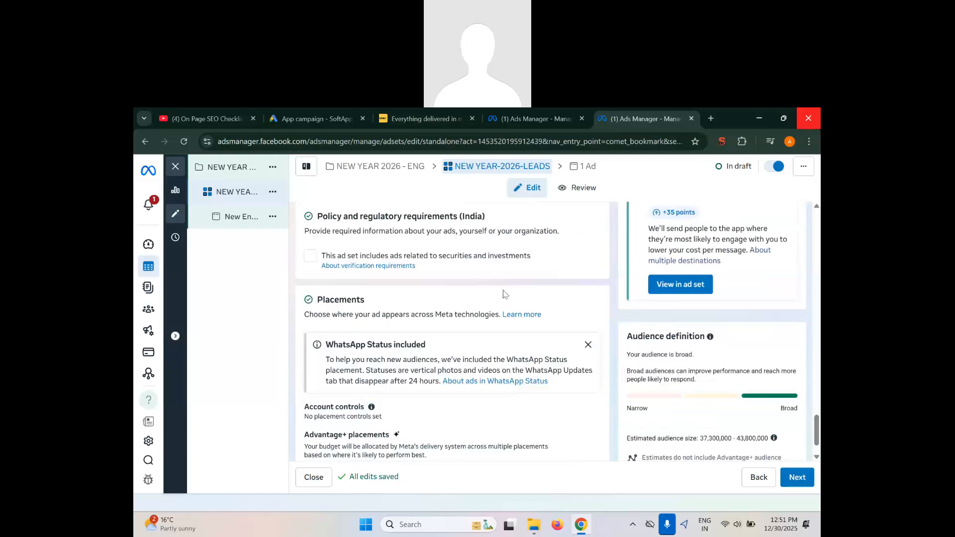
scroll(504, 295, "up", 6)
scroll(503, 294, "down", 2)
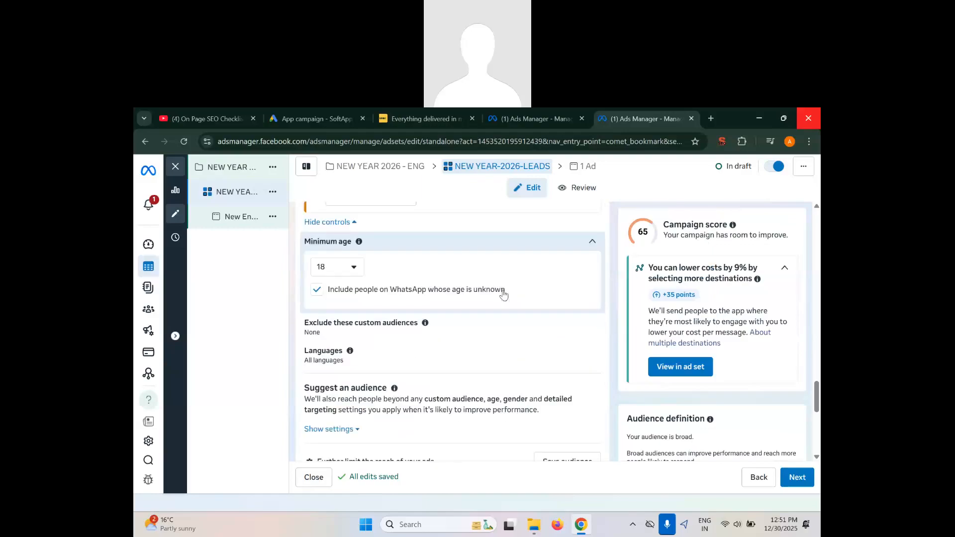
- Open the audience's language controls and check the summary for saving the audience, leaving it unsaved
left_click(396, 357)
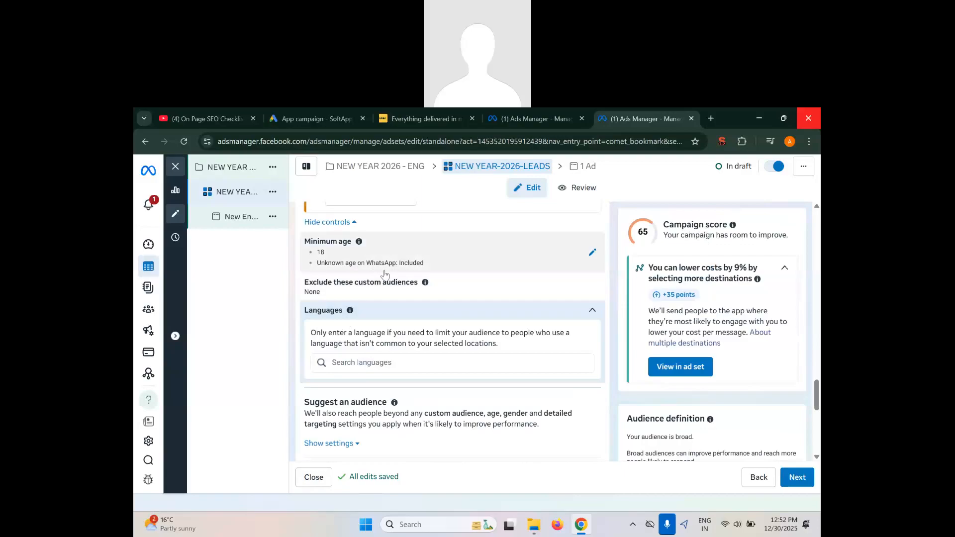
scroll(514, 369, "down", 2)
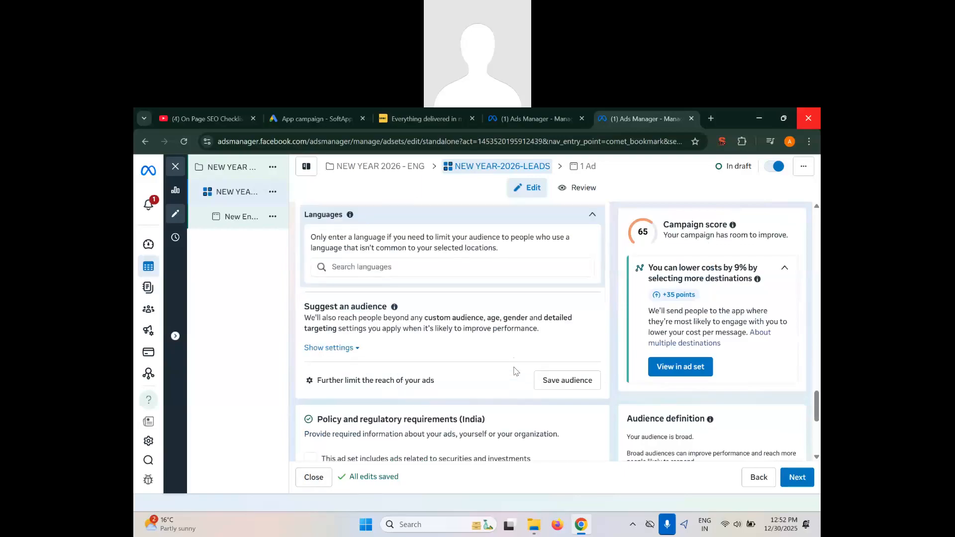
left_click(546, 380)
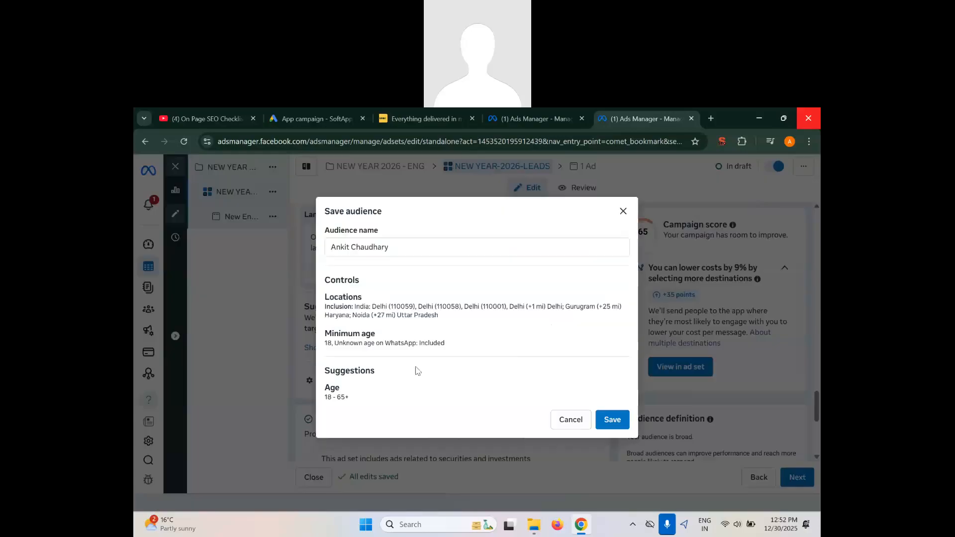
left_click(569, 420)
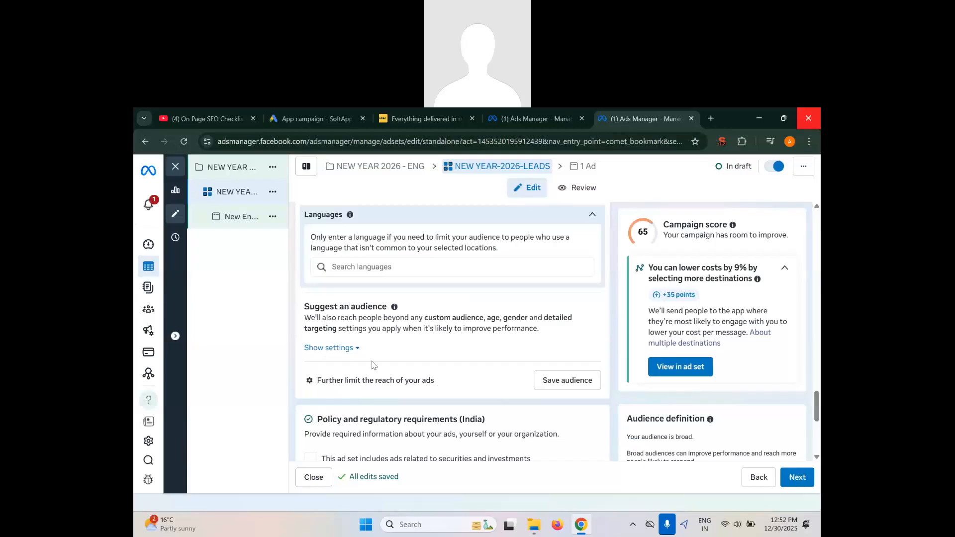
- Show the suggested audience settings and set the maximum age to 48
left_click(357, 348)
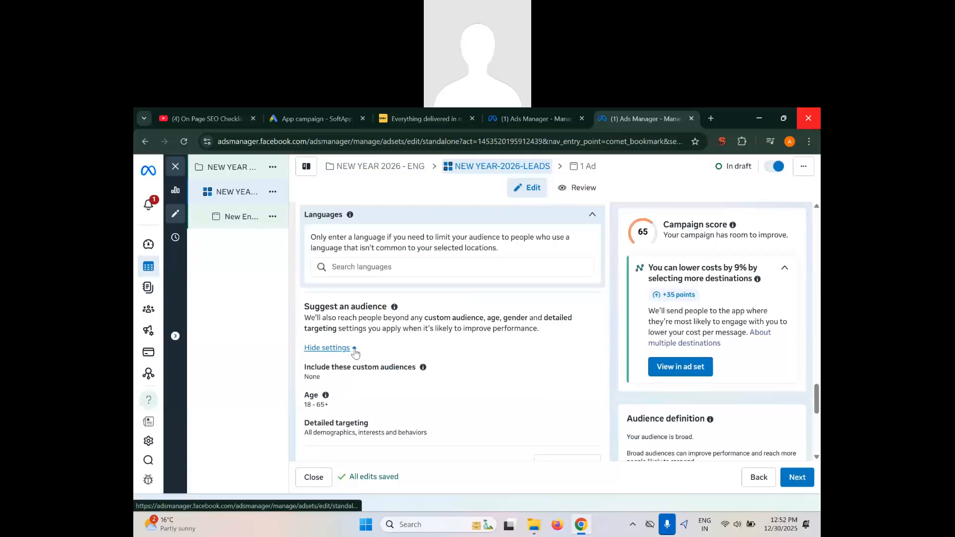
left_click(329, 405)
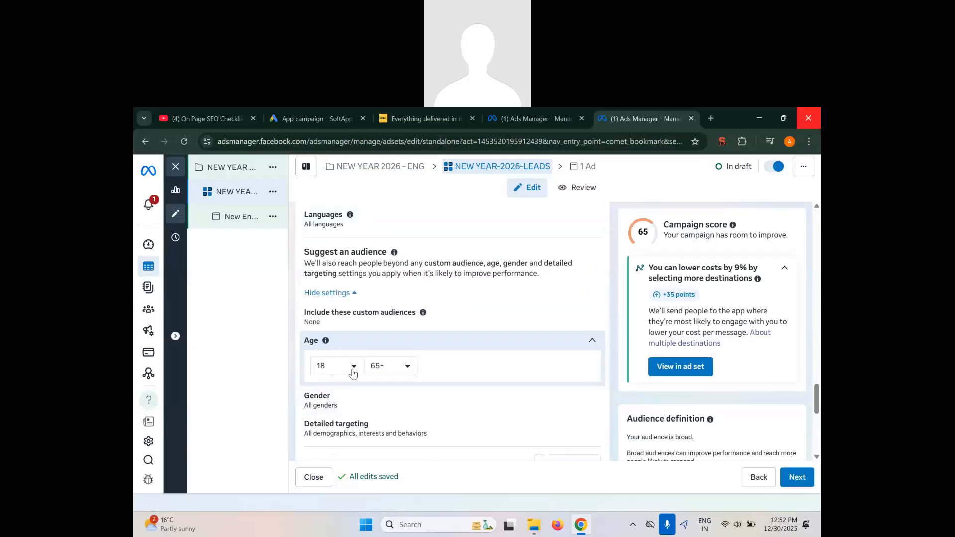
left_click(398, 374)
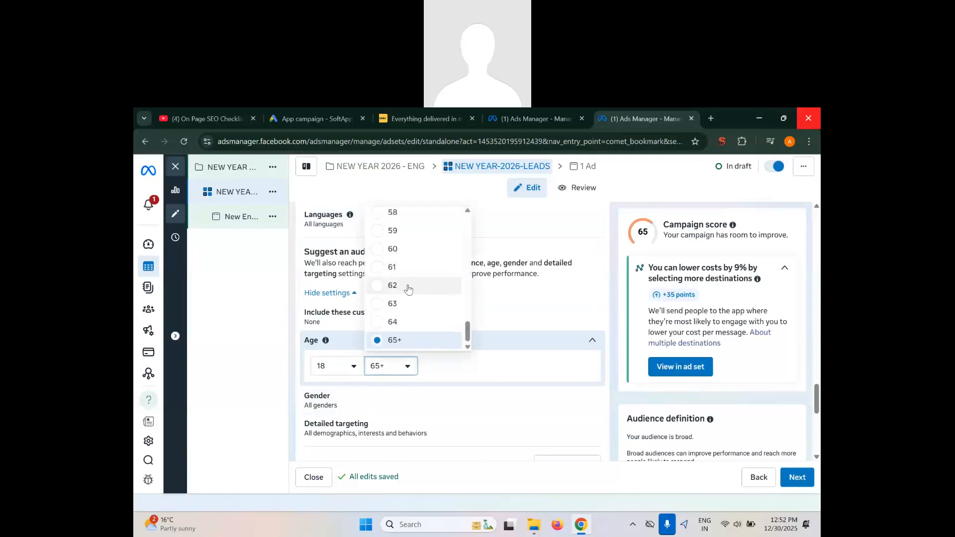
scroll(407, 288, "up", 4)
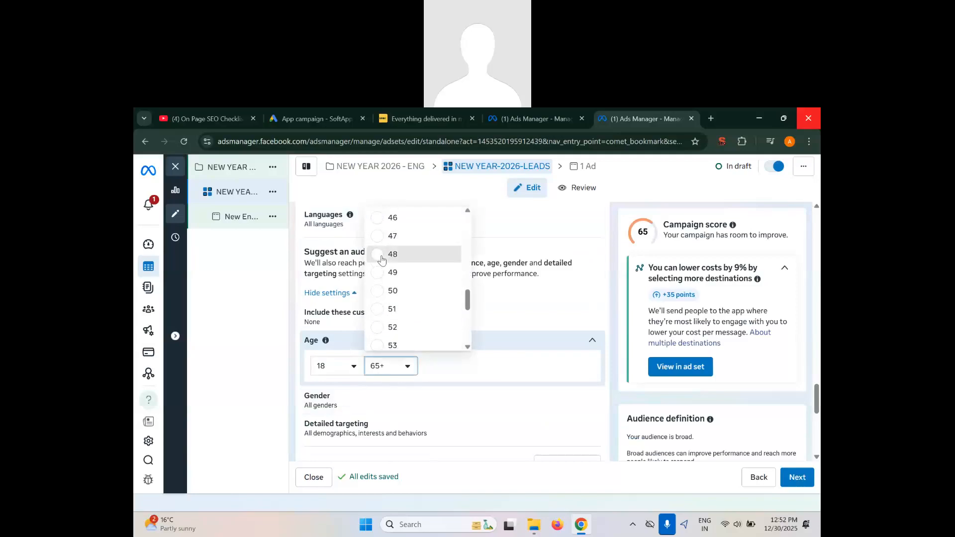
left_click(401, 254)
- Review the audience controls and save the audience under the prefilled name
scroll(464, 379, "down", 2)
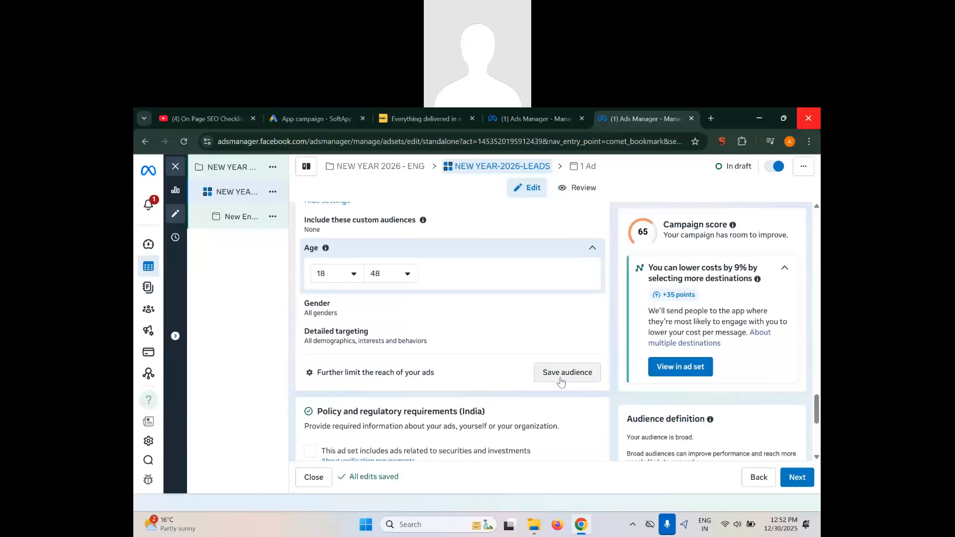
scroll(473, 360, "up", 5)
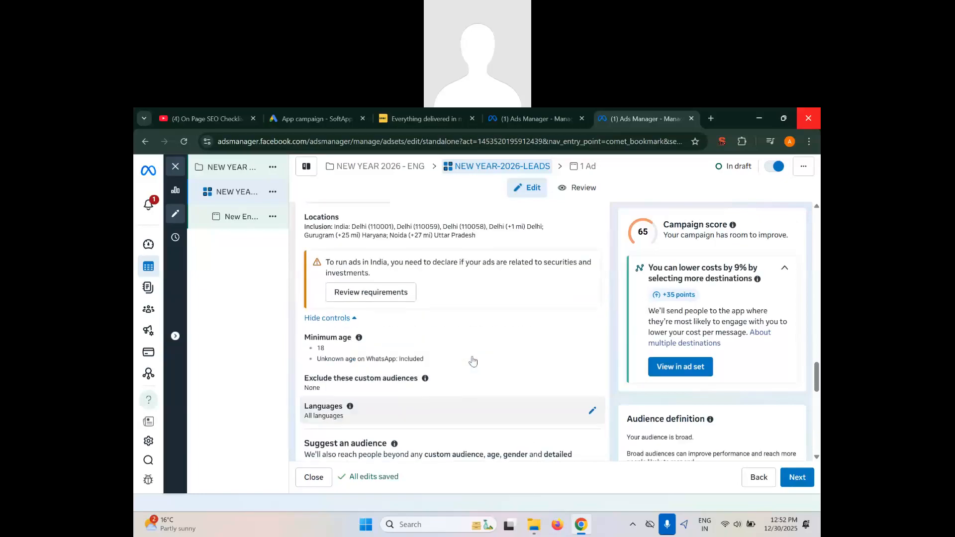
scroll(473, 362, "down", 4)
left_click(545, 437)
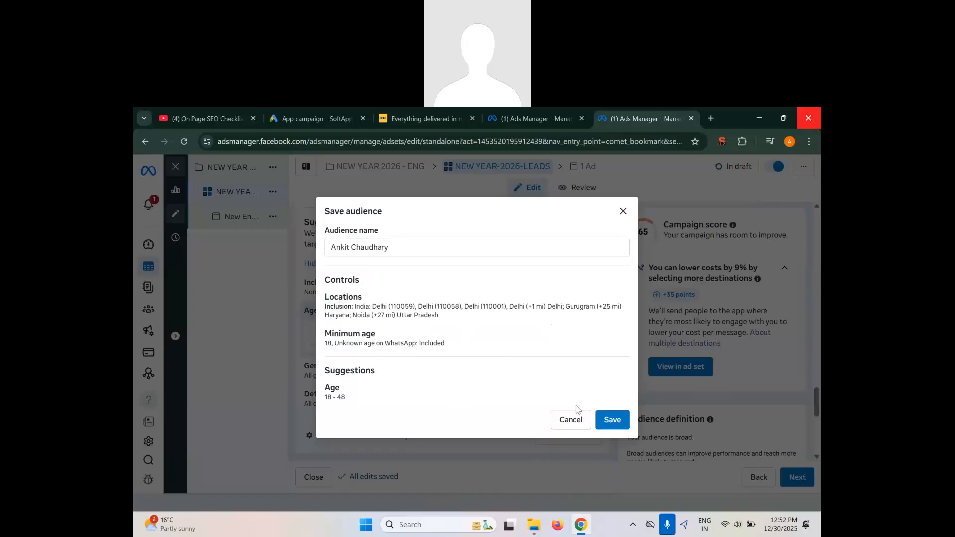
left_click(612, 421)
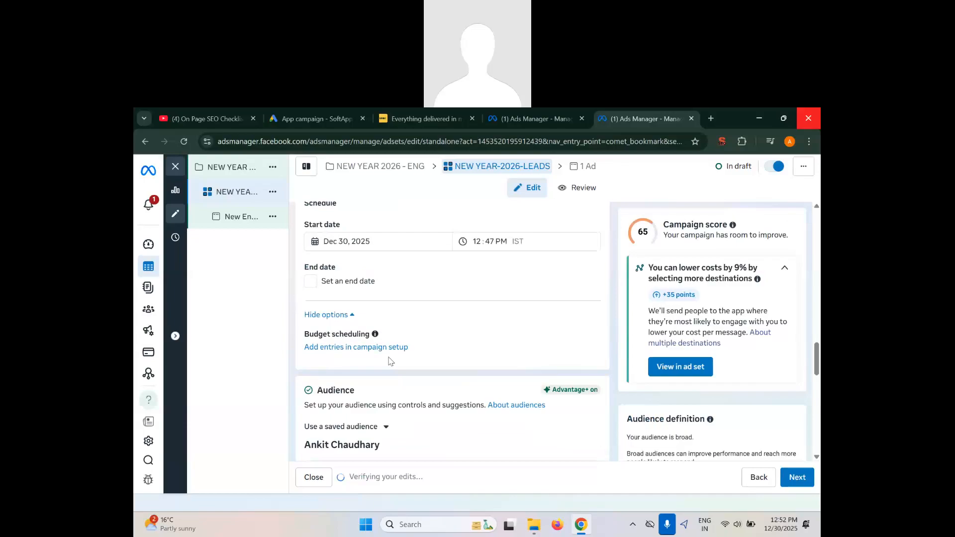
scroll(391, 361, "up", 6)
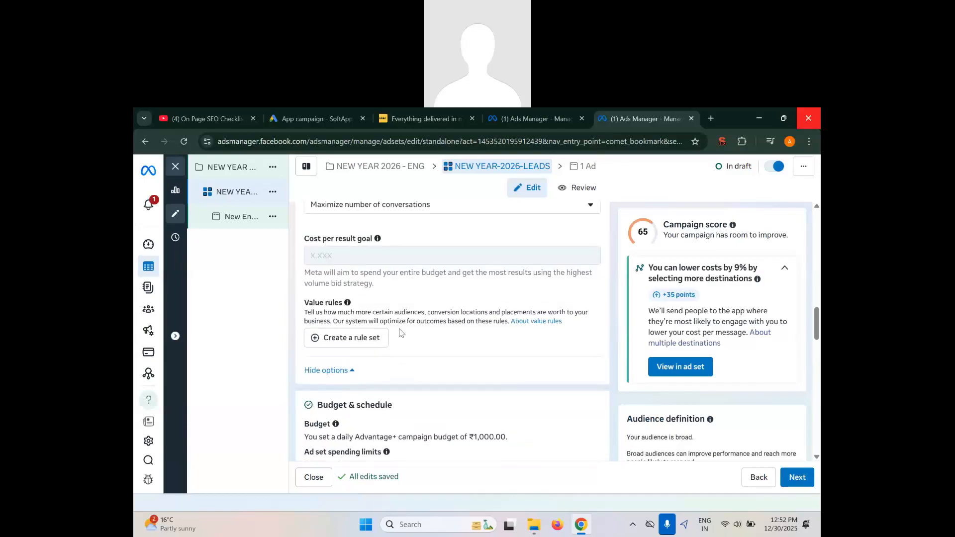
scroll(402, 332, "up", 3)
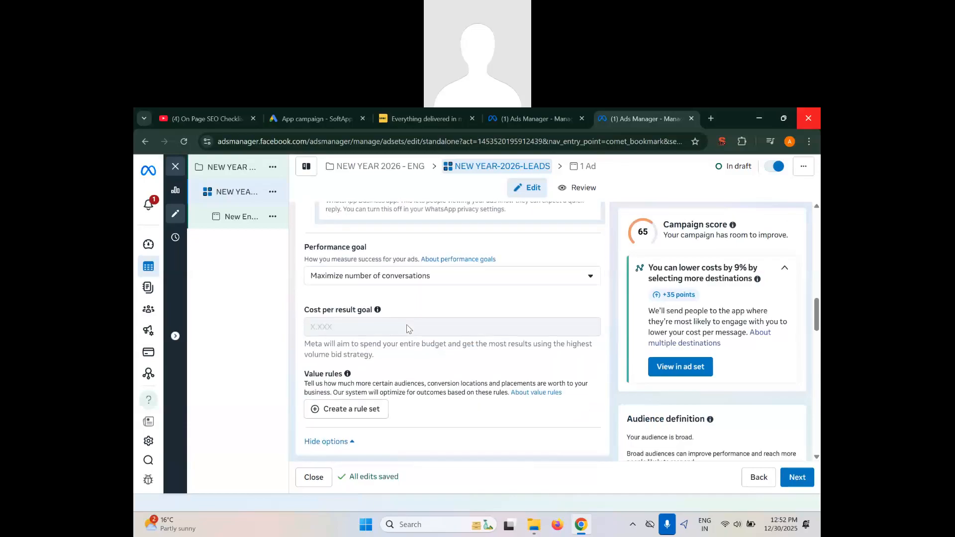
scroll(407, 329, "down", 5)
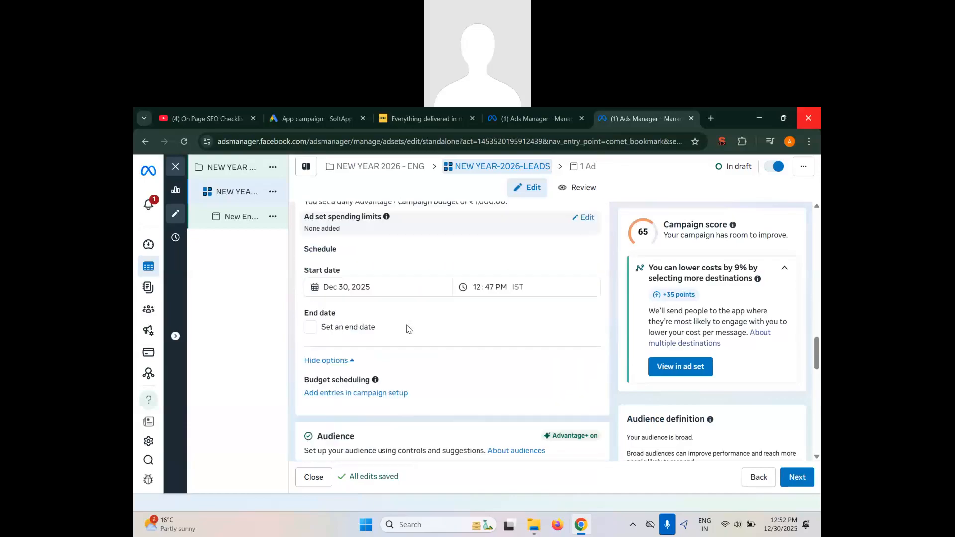
- Hide the extra scheduling options and open the ad set's saved audience for editing
left_click(353, 360)
scroll(399, 377, "down", 4)
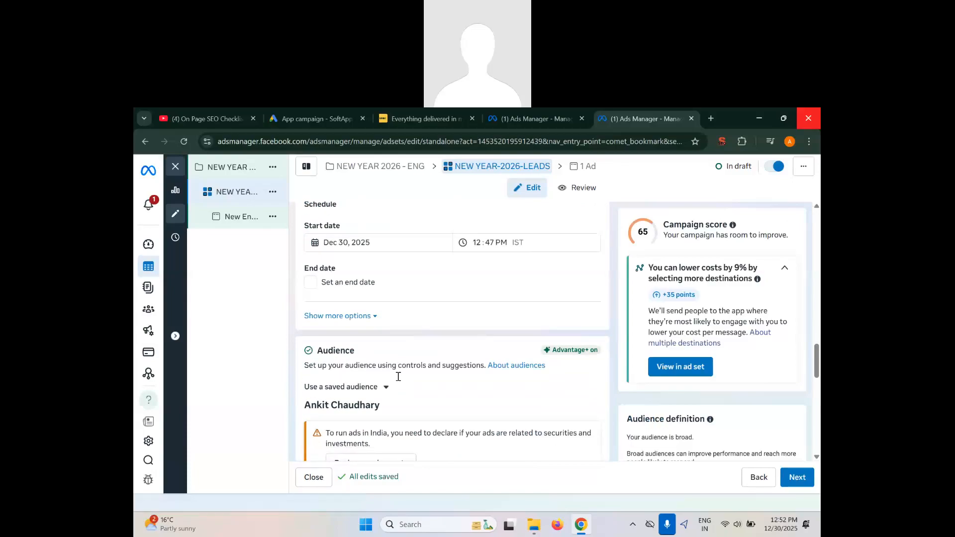
scroll(384, 396, "down", 4)
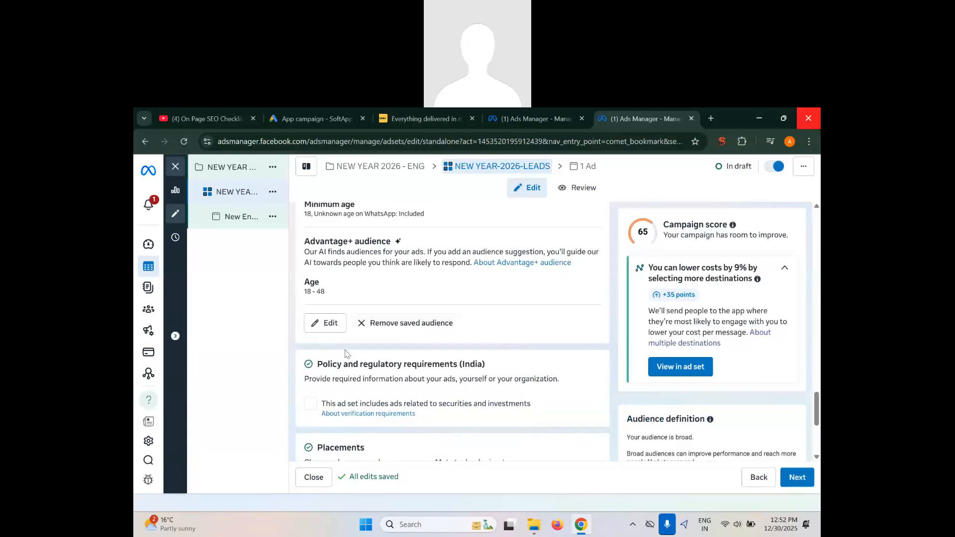
left_click(328, 326)
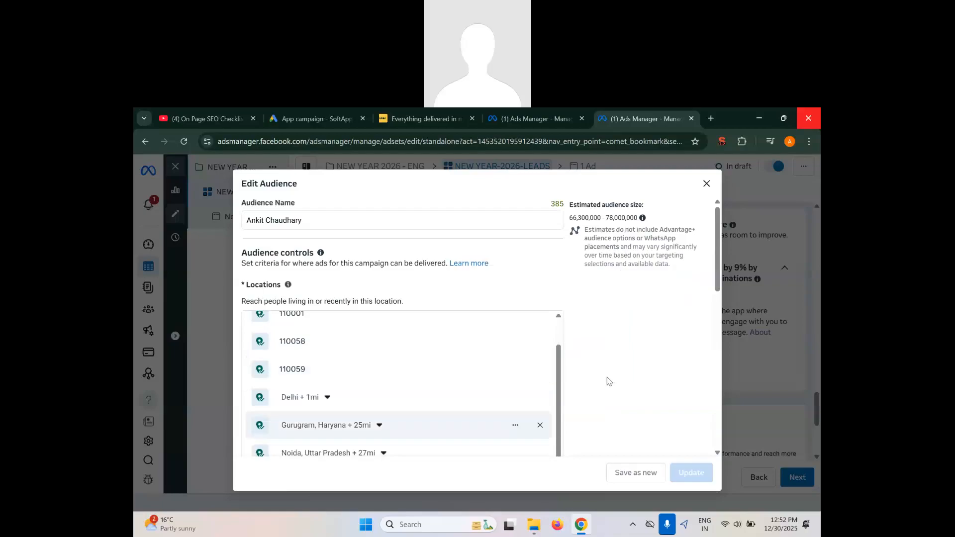
- Browse the audience's detailed targeting to Demographics > Education > Education level and include "In college"
scroll(612, 384, "down", 5)
scroll(616, 387, "down", 1)
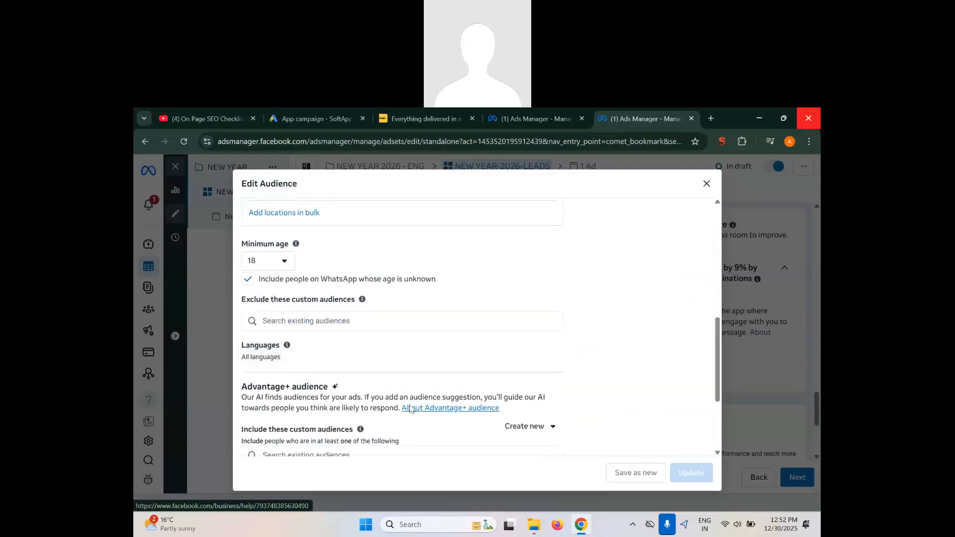
scroll(378, 413, "down", 3)
left_click_drag(240, 411, 307, 414)
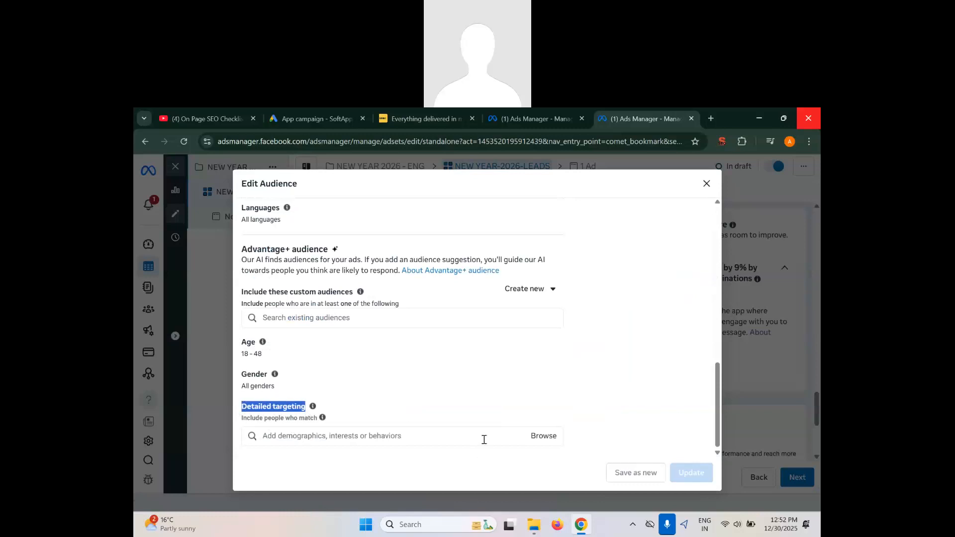
left_click(544, 437)
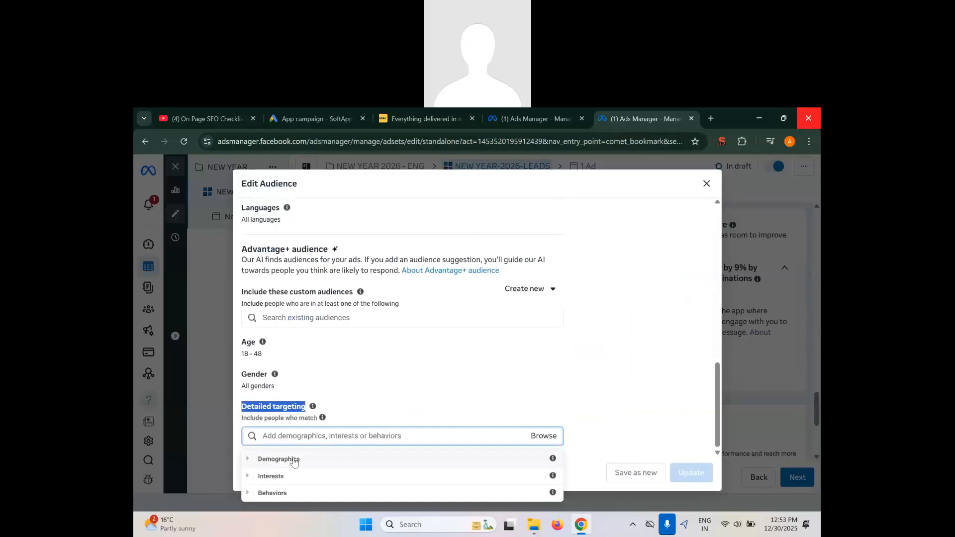
left_click(248, 463)
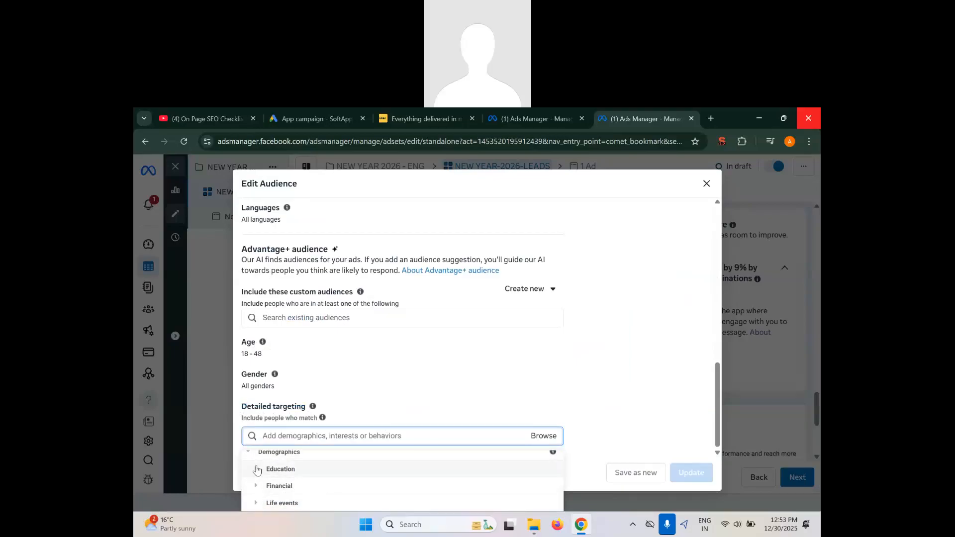
left_click(257, 470)
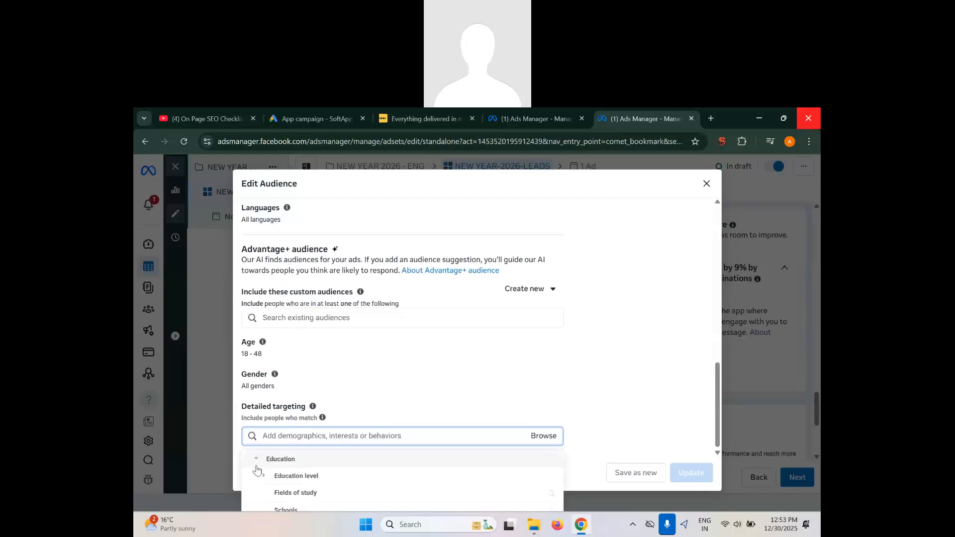
left_click(301, 477)
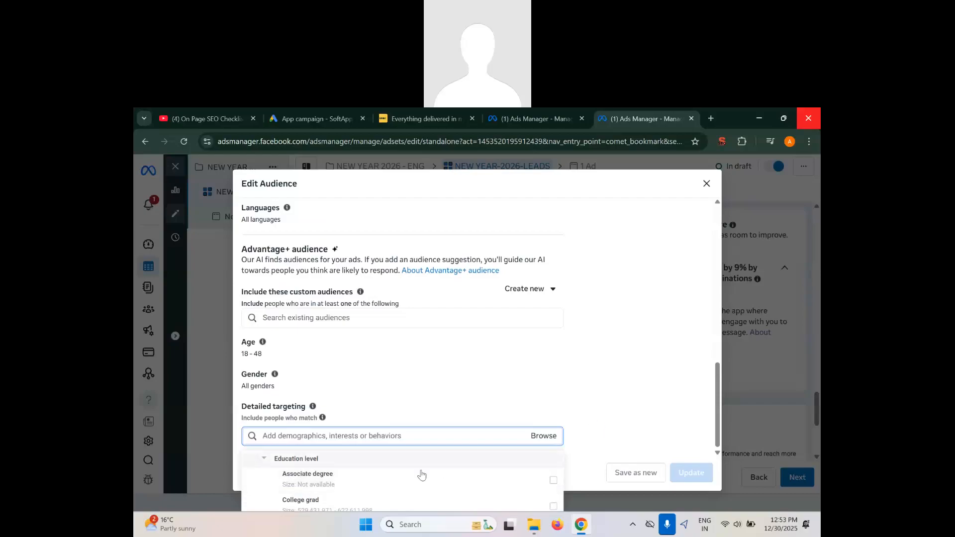
scroll(444, 499, "down", 2)
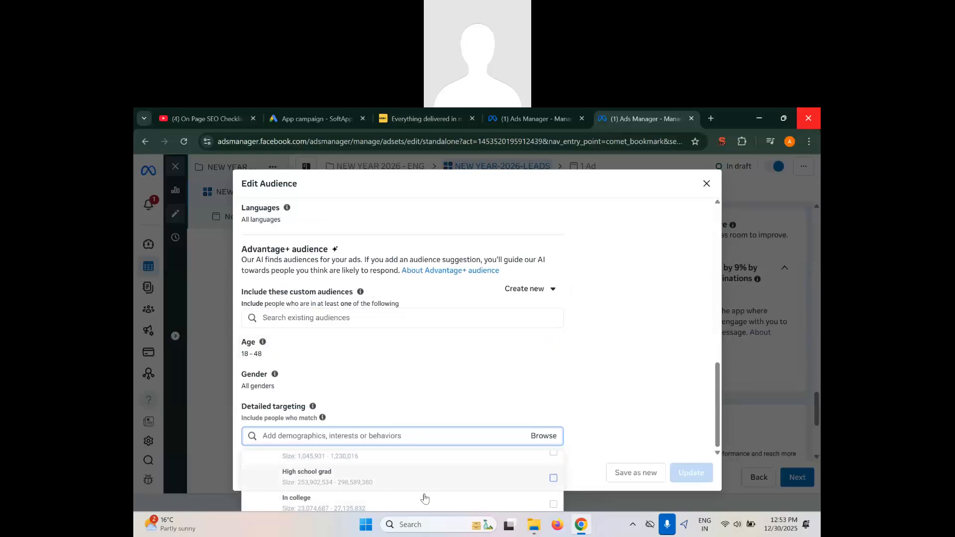
scroll(452, 493, "down", 1)
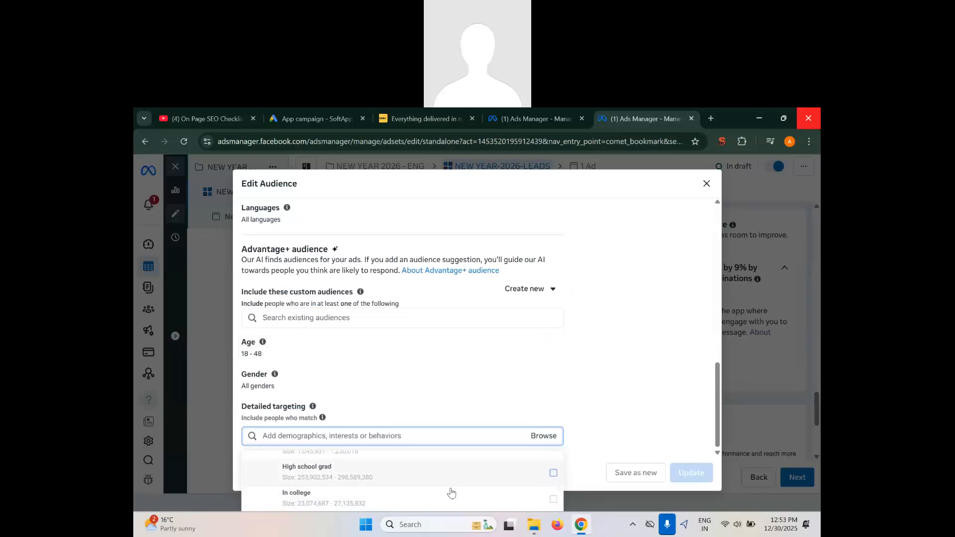
left_click(554, 499)
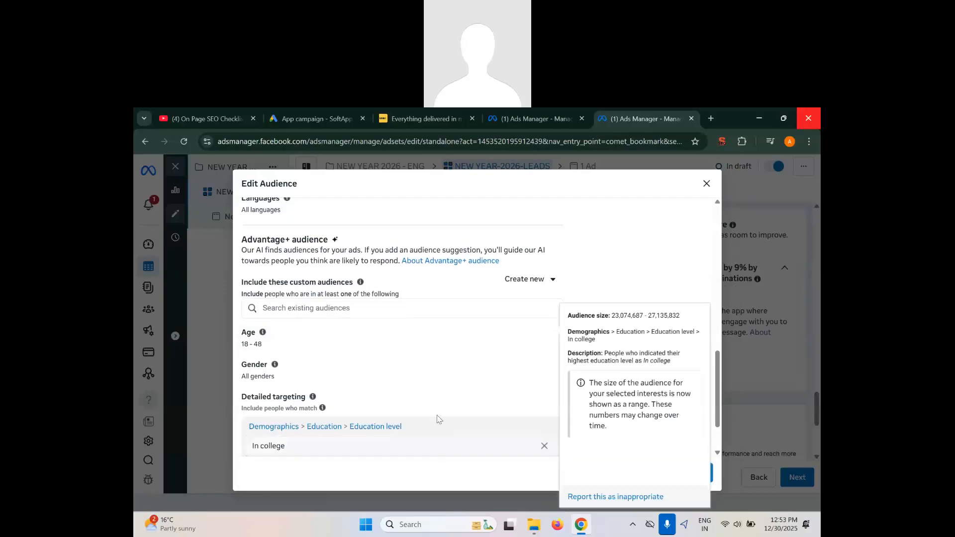
- Add the education levels "Professional degree" and "Master's degree" to the detailed targeting
scroll(376, 492, "down", 3)
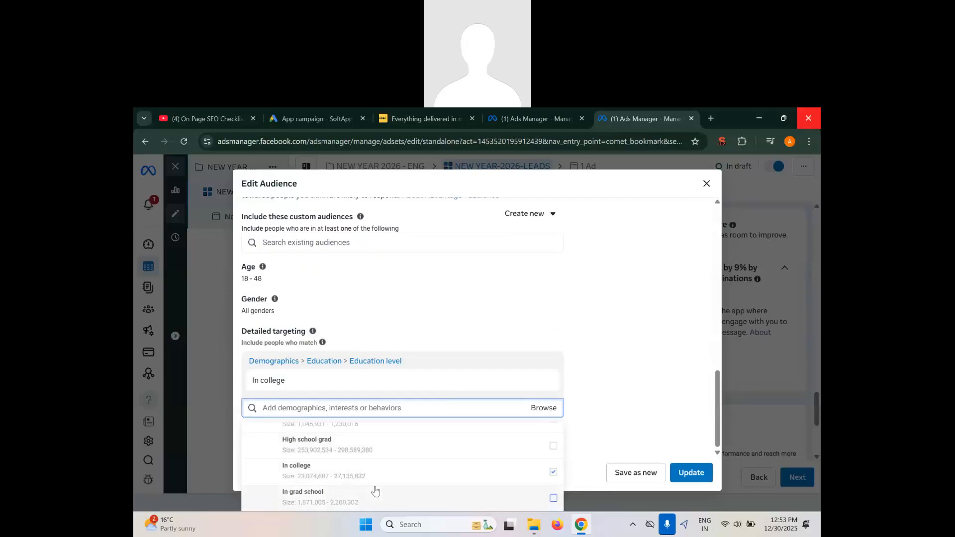
mouse_move(374, 491)
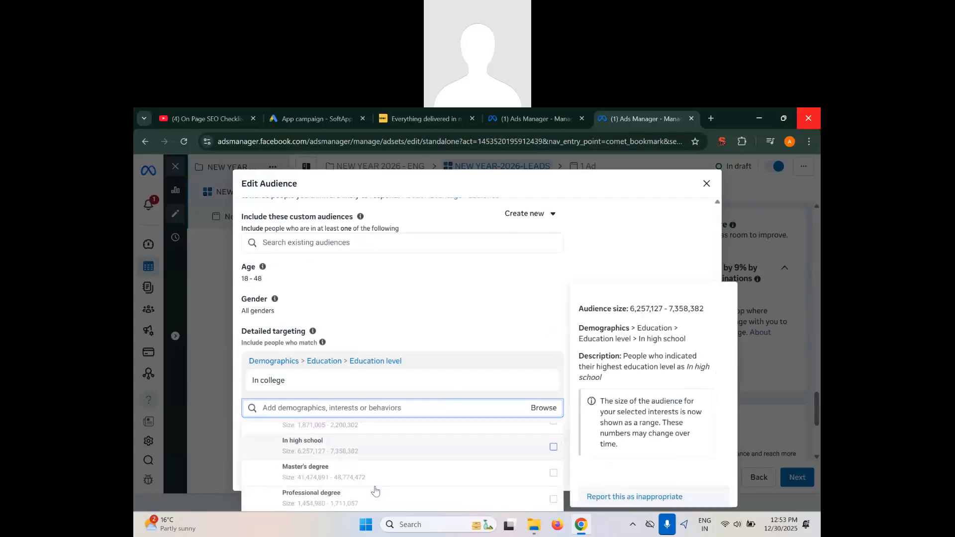
left_click(554, 499)
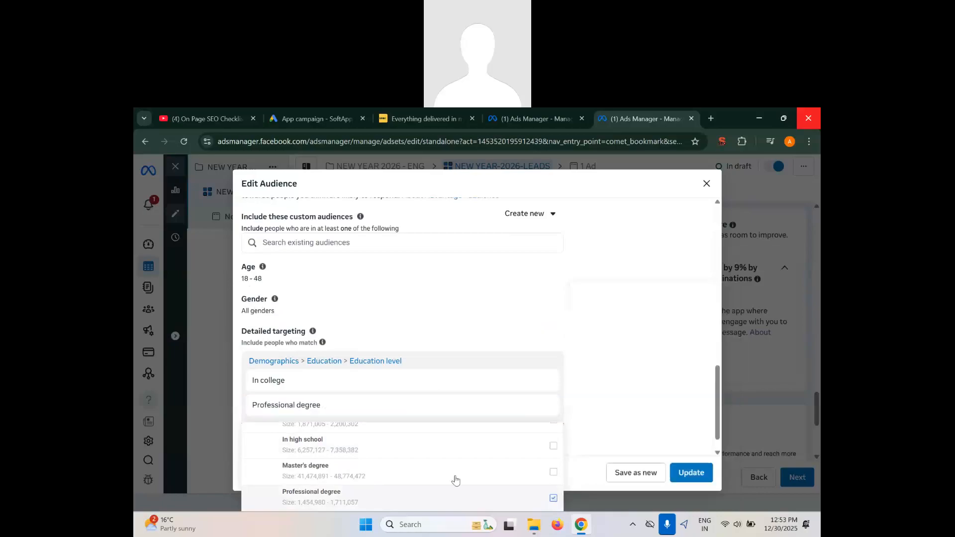
left_click(553, 473)
mouse_move(438, 468)
scroll(442, 472, "down", 3)
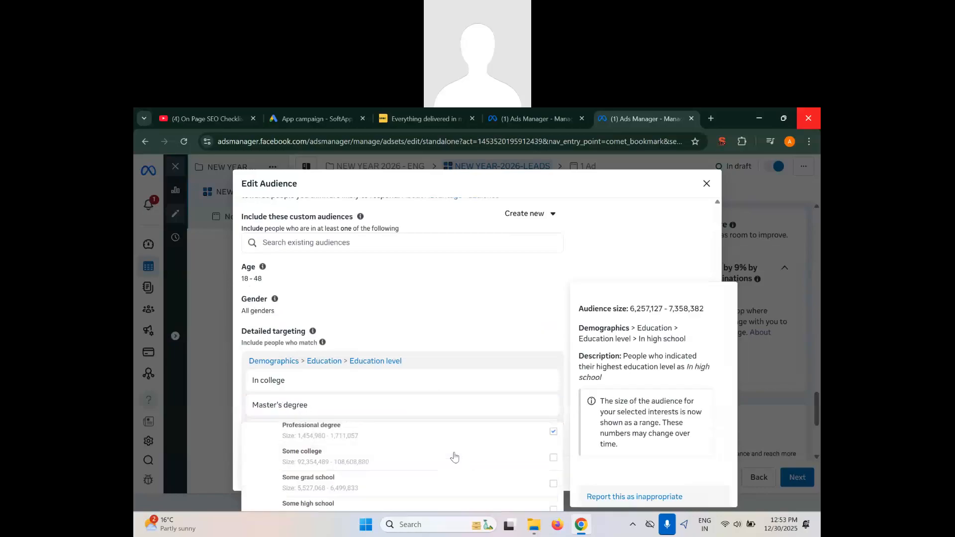
- Include the education levels "In grad school", "Doctorate degree" and "Associate degree" in the detailed targeting
scroll(441, 479, "down", 1)
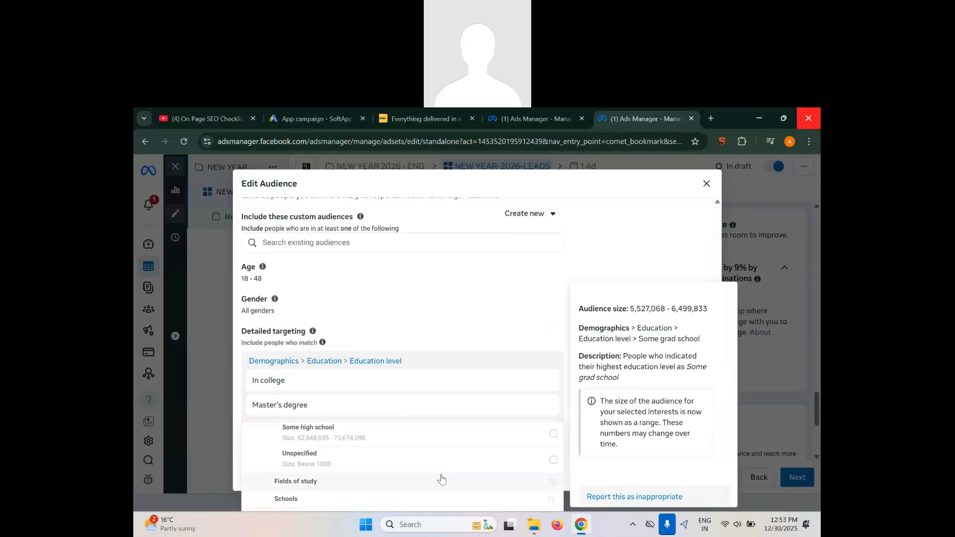
scroll(451, 440, "up", 3)
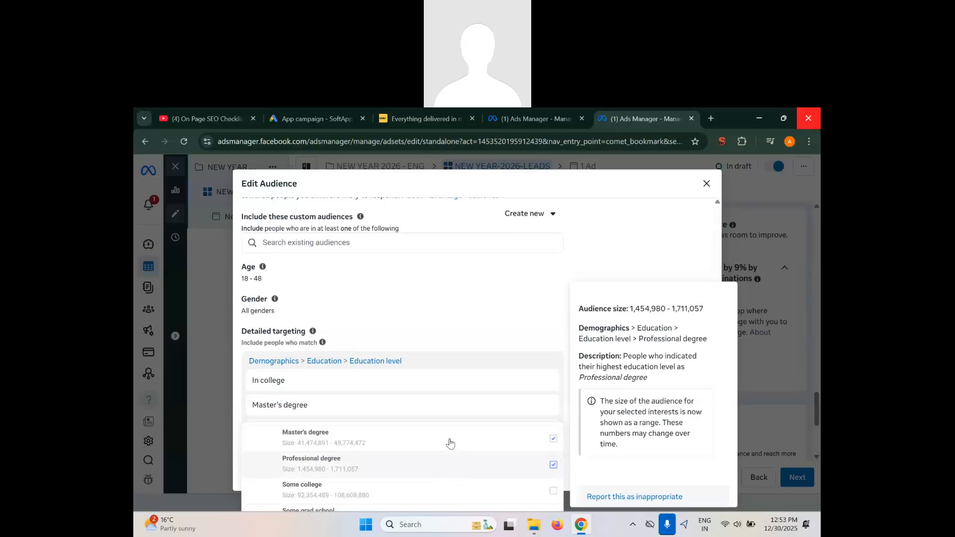
scroll(451, 443, "up", 1)
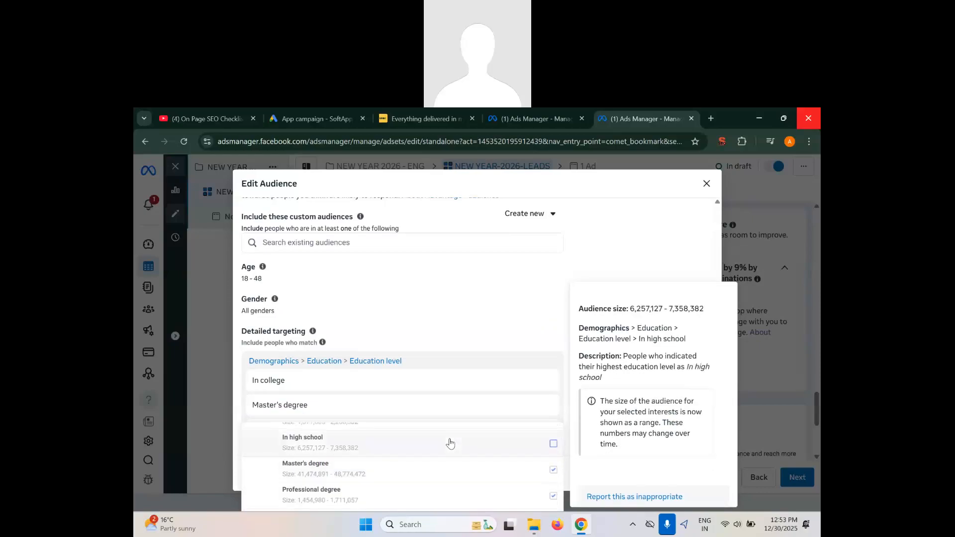
scroll(463, 464, "up", 3)
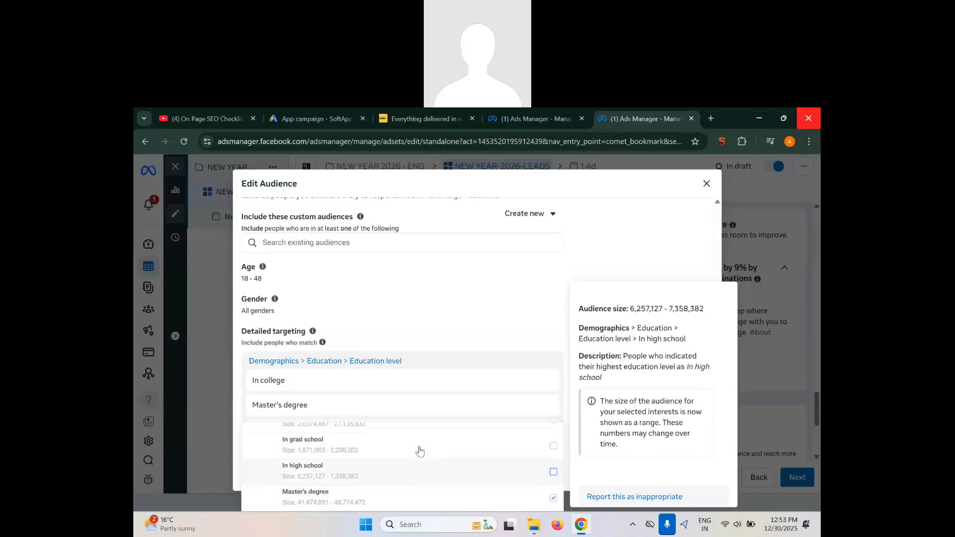
left_click(553, 470)
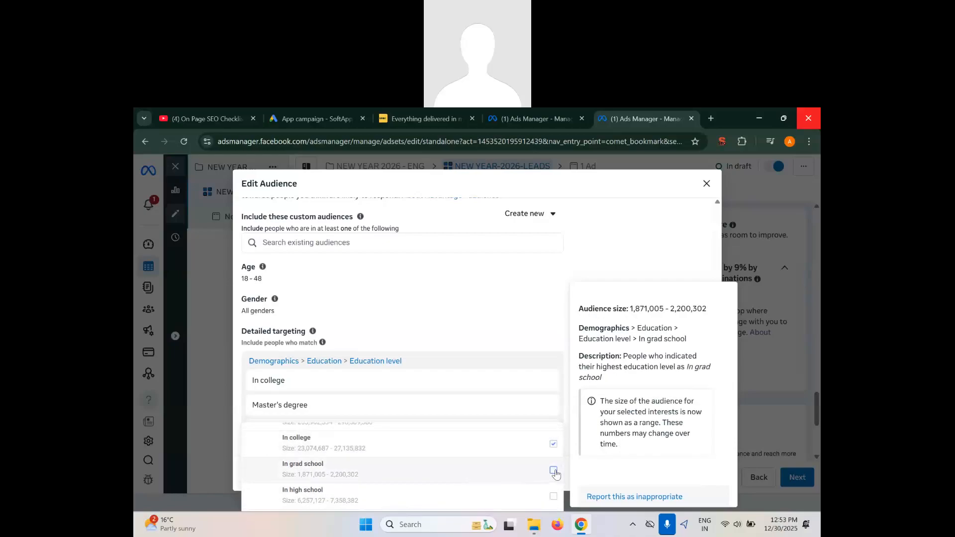
scroll(451, 458, "up", 2)
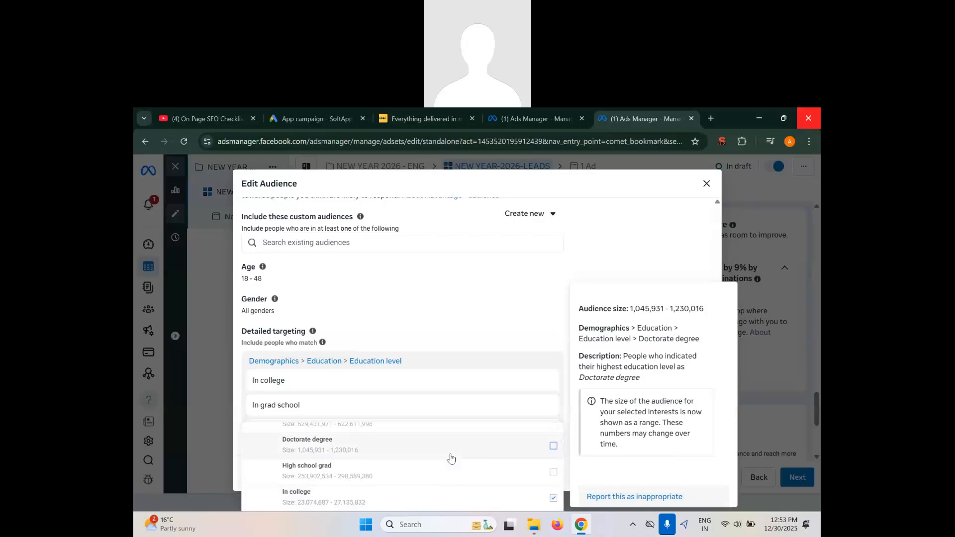
left_click(553, 446)
scroll(467, 456, "up", 2)
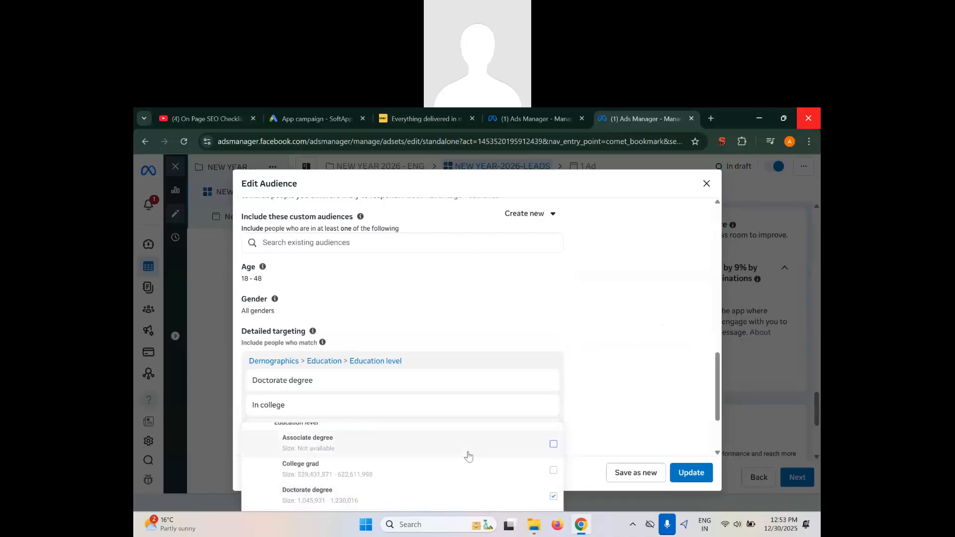
left_click(554, 444)
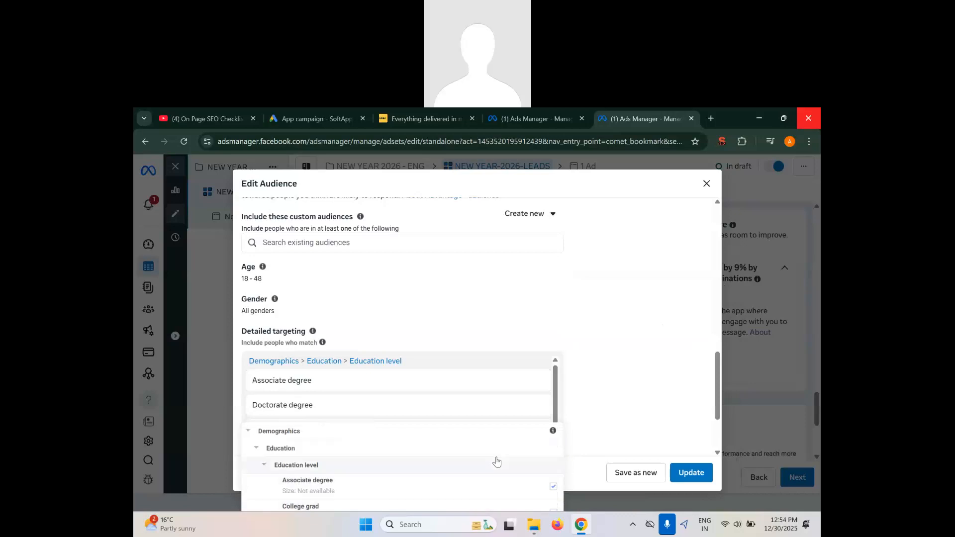
- Look through the remaining demographic categories, including Financial, and read the explanation of included custom audiences
left_click(256, 450)
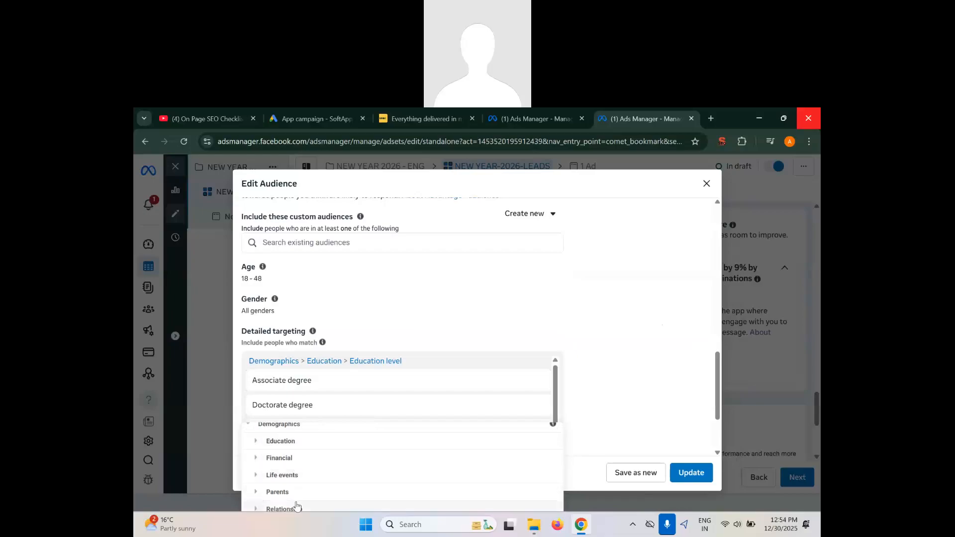
left_click(255, 460)
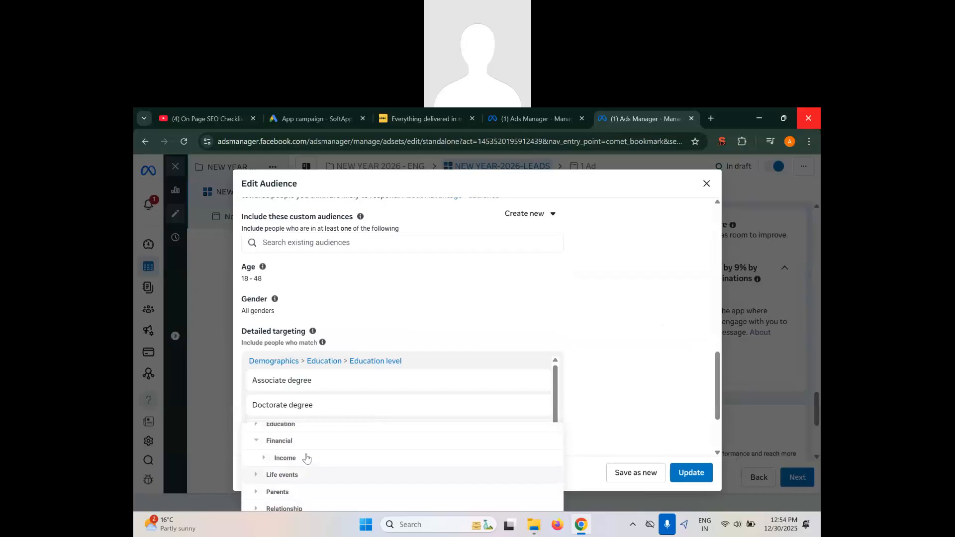
left_click(599, 411)
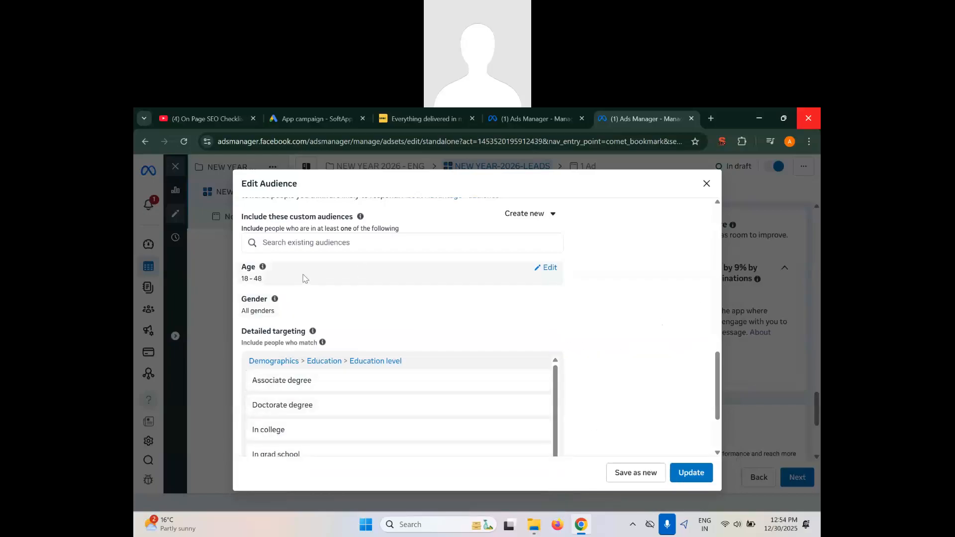
mouse_move(360, 216)
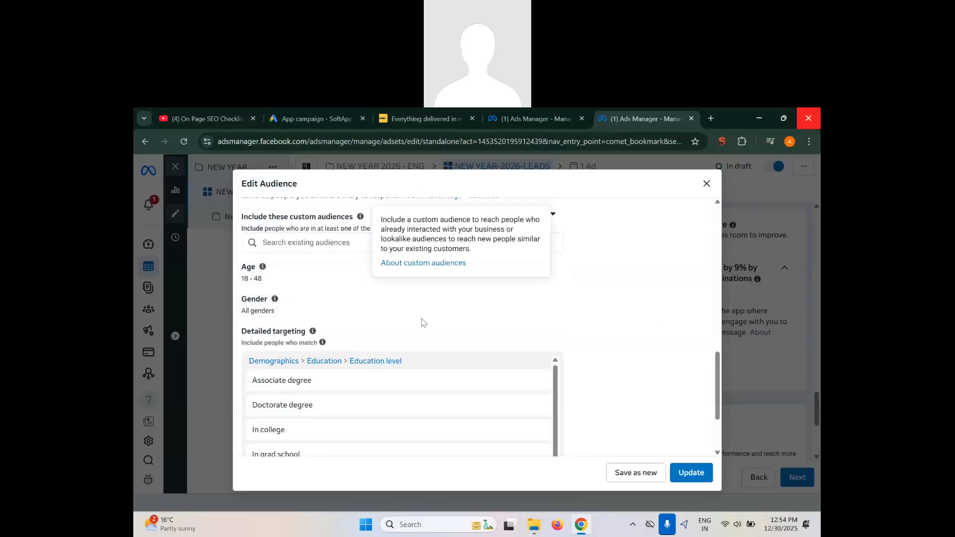
- Update the saved audience with the education-level targeting and close the change review
left_click(692, 473)
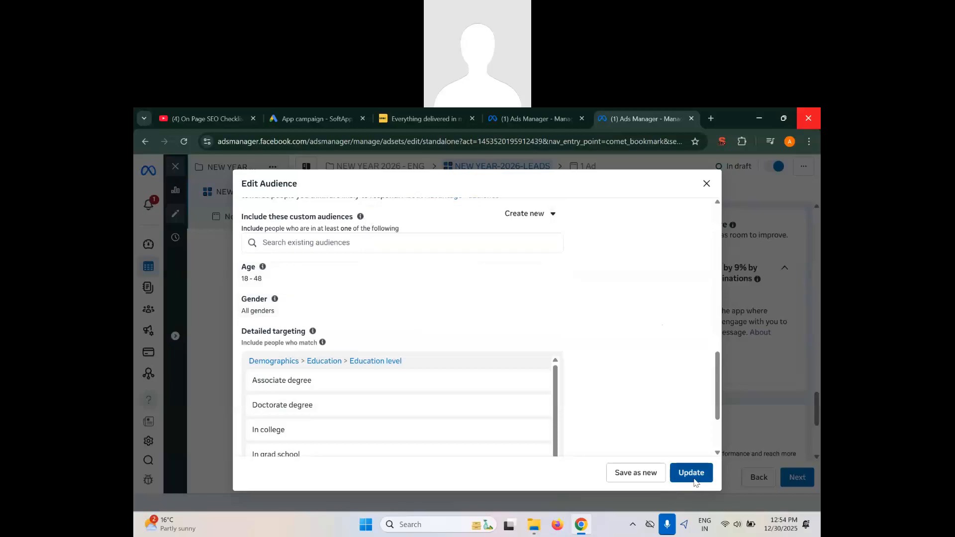
left_click(607, 313)
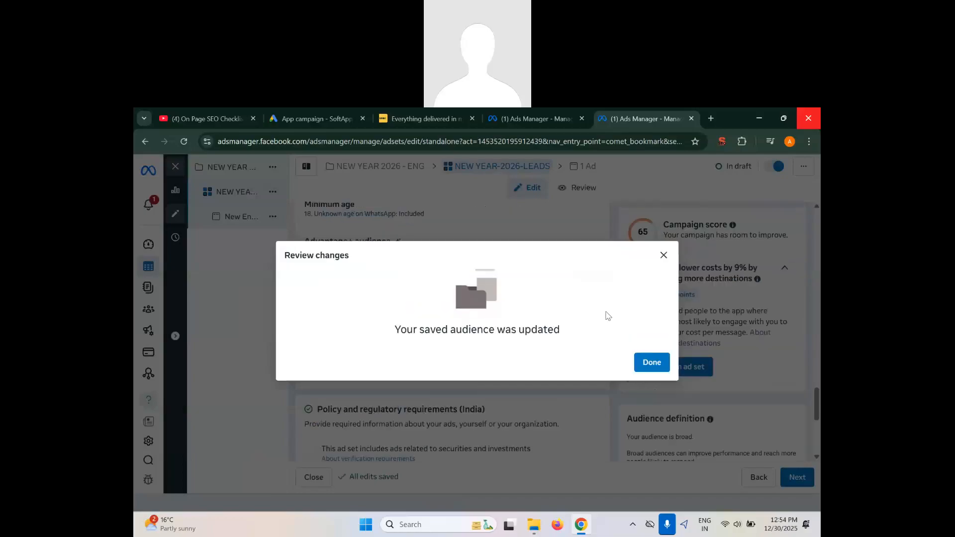
left_click(649, 361)
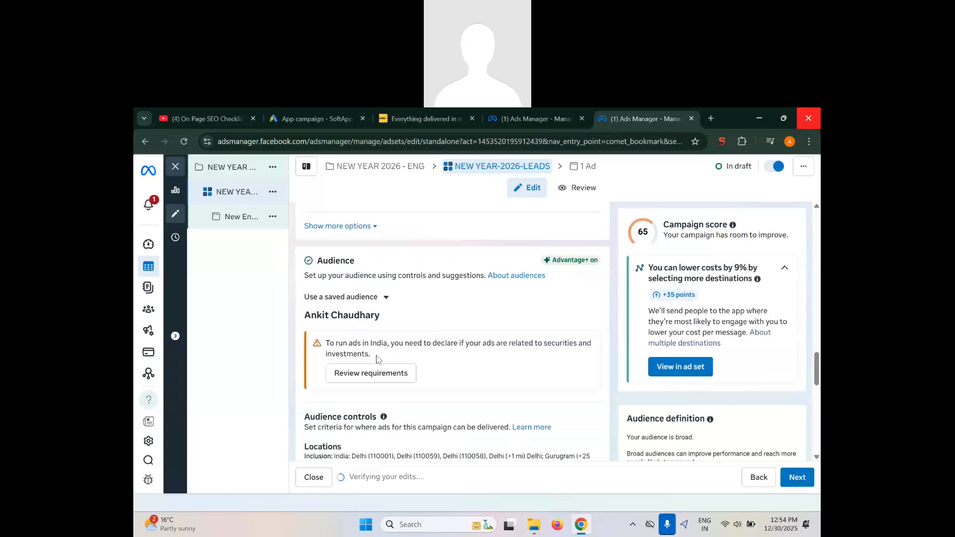
- Review the updated audience's controls, locations, minimum age, suggested age range and detailed targeting in the ad set
scroll(376, 358, "down", 2)
scroll(377, 358, "down", 1)
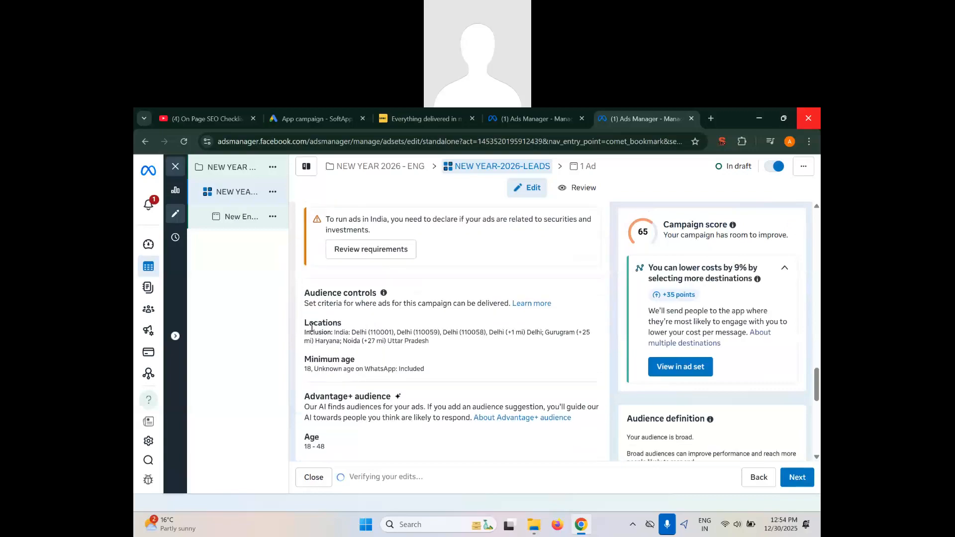
left_click_drag(303, 291, 441, 334)
left_click(442, 344)
left_click_drag(304, 292, 416, 366)
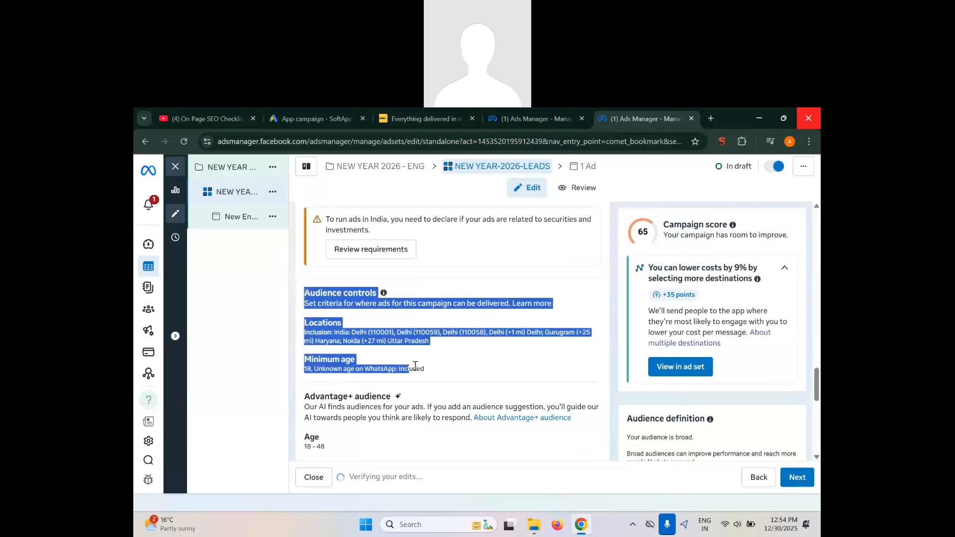
left_click(459, 367)
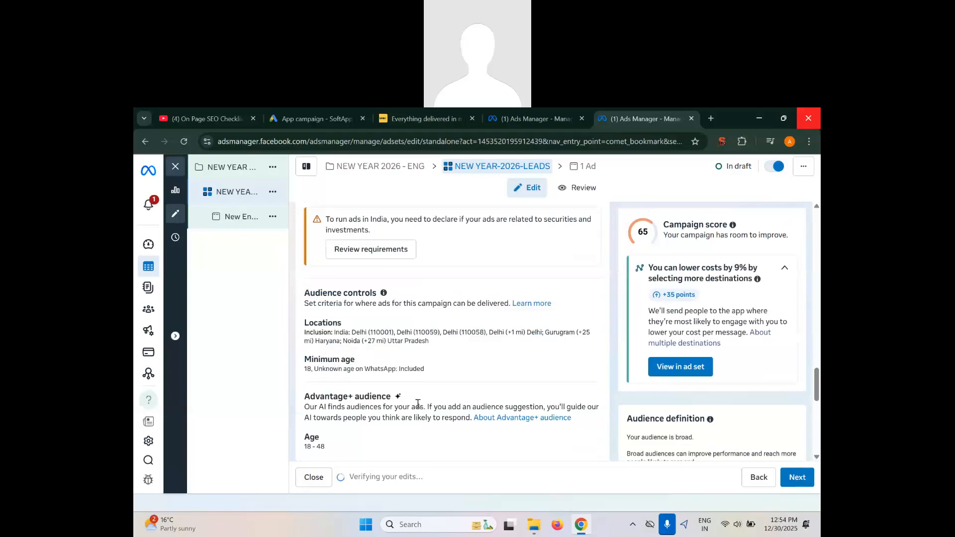
scroll(418, 404, "down", 2)
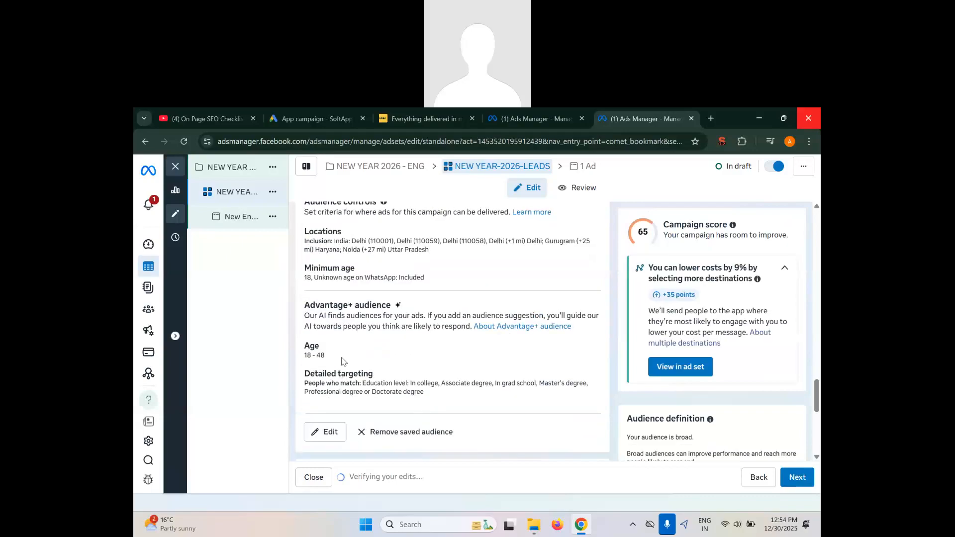
- Check the age range and selected education levels in the ad set's audience summary
scroll(342, 362, "down", 1)
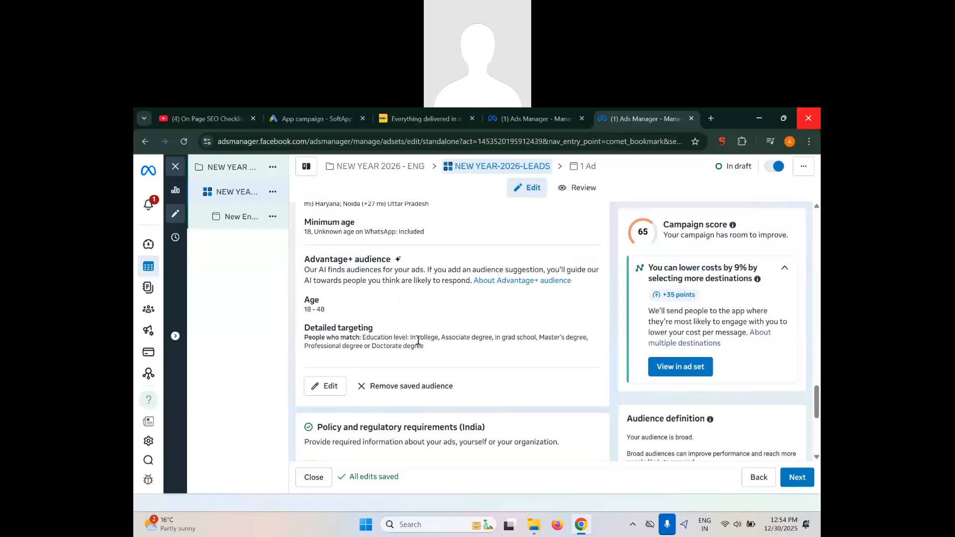
left_click_drag(377, 338, 445, 339)
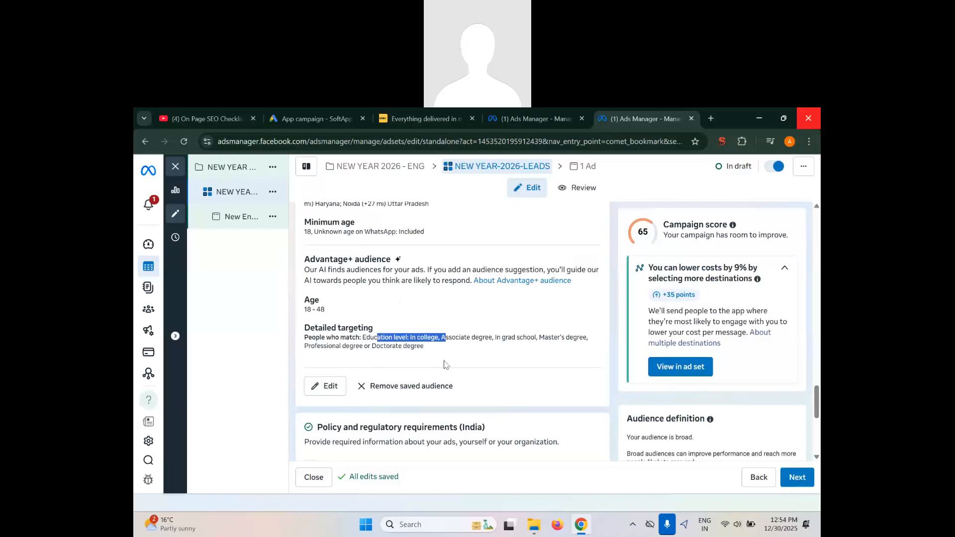
scroll(444, 364, "down", 4)
scroll(404, 332, "up", 2)
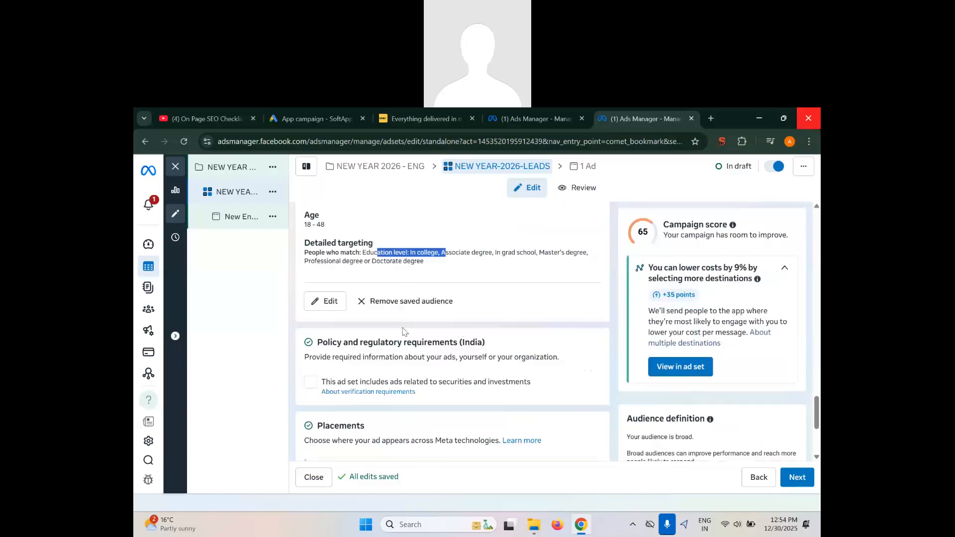
scroll(405, 332, "up", 2)
- Reopen the saved audience, look through its locations, education levels and demographic categories, and close it without editing
left_click(324, 380)
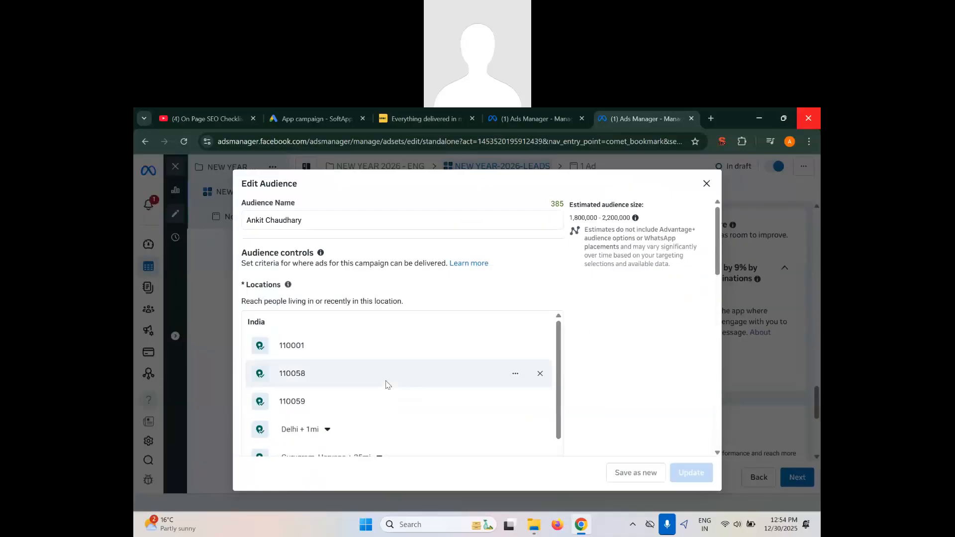
scroll(383, 397, "down", 2)
scroll(592, 404, "down", 4)
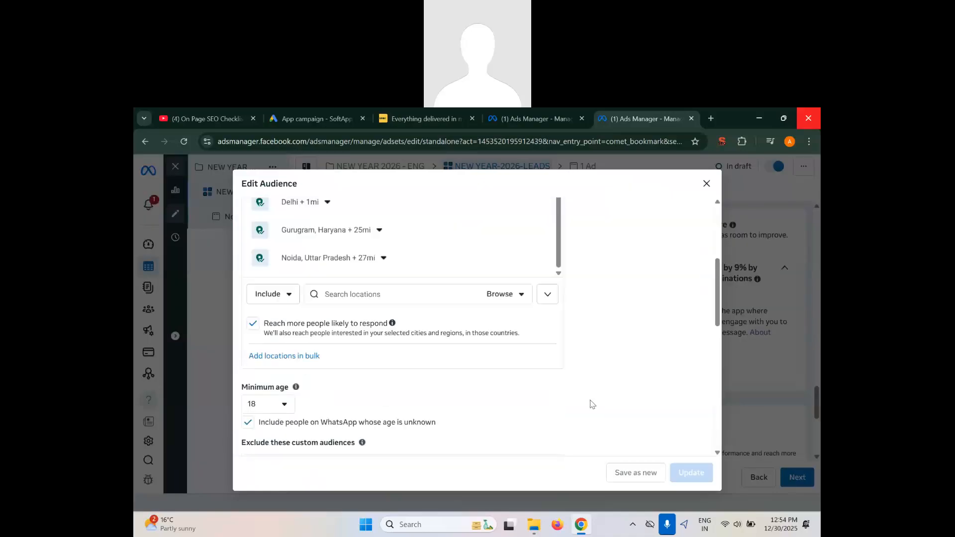
scroll(592, 404, "down", 9)
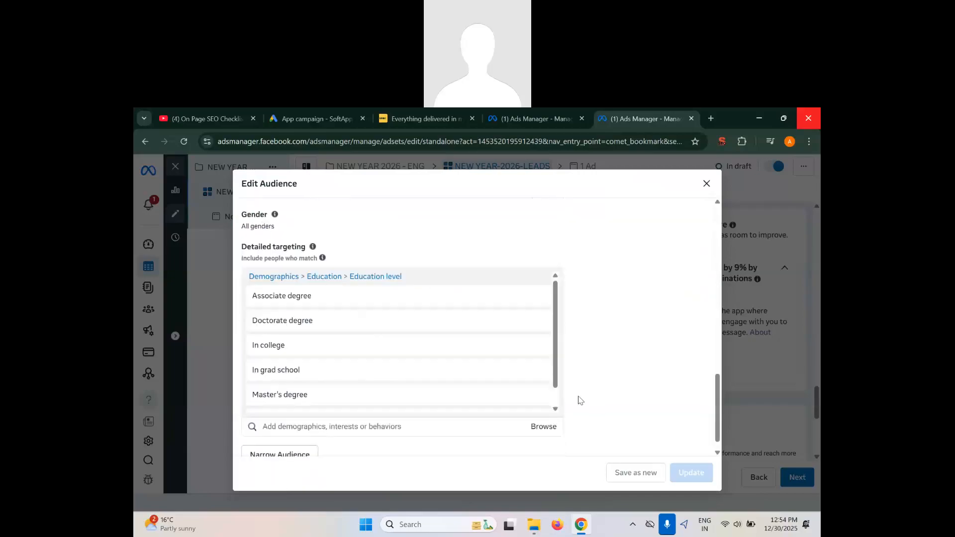
mouse_move(527, 320)
left_click(549, 428)
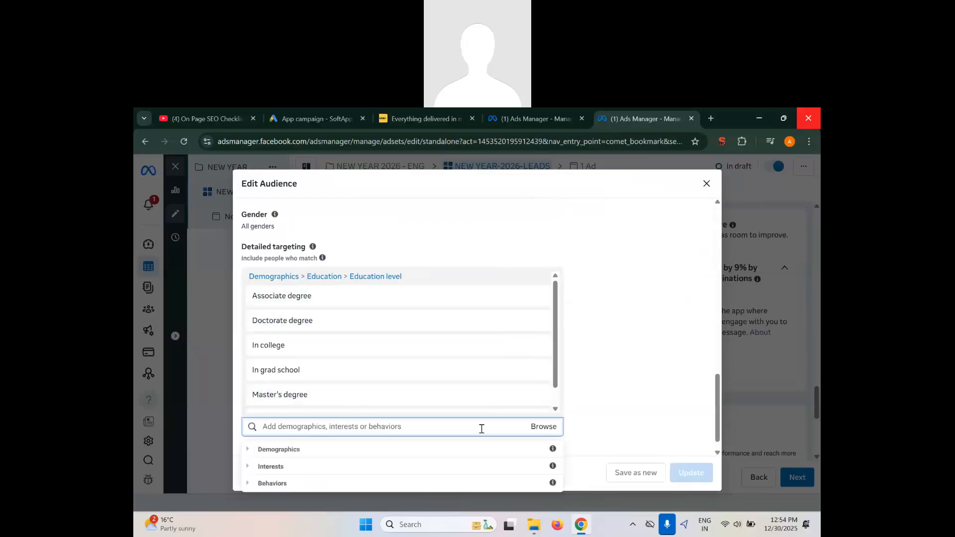
left_click(305, 451)
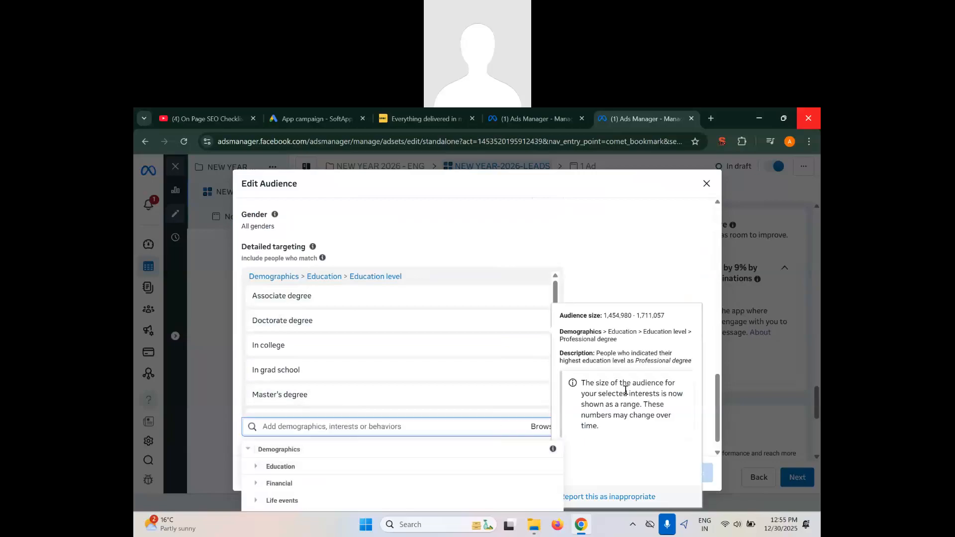
left_click(641, 271)
left_click(707, 184)
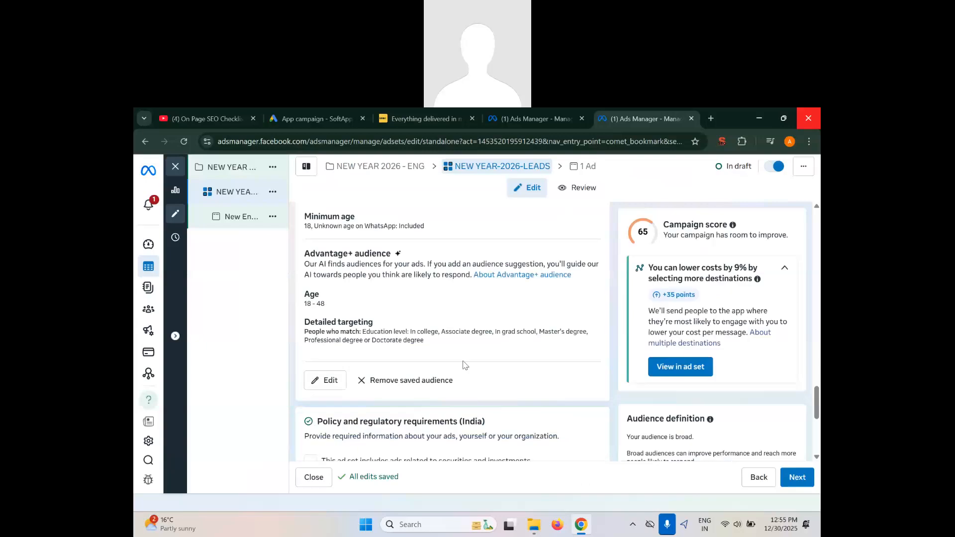
- Expand the additional placement options of the ad set and dismiss the WhatsApp Status notice
scroll(464, 366, "down", 5)
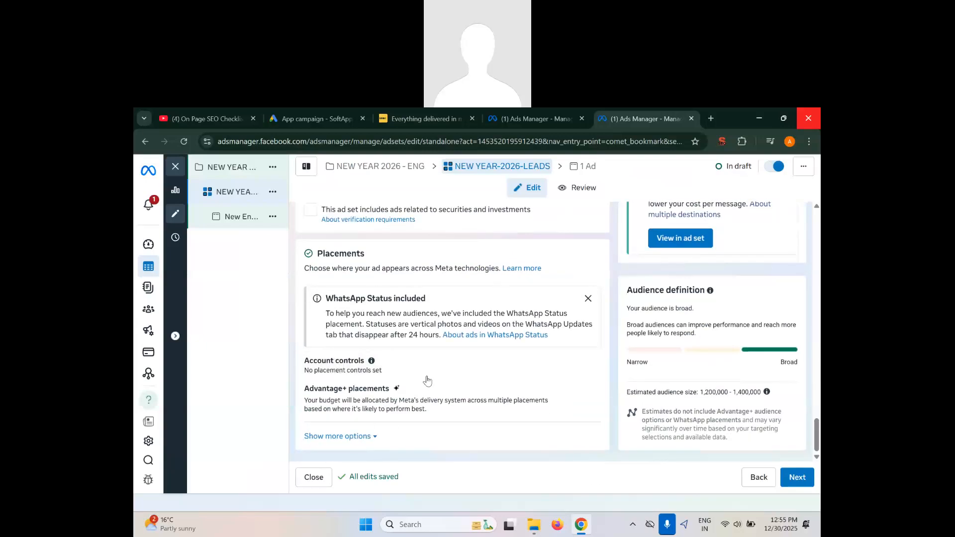
left_click(375, 441)
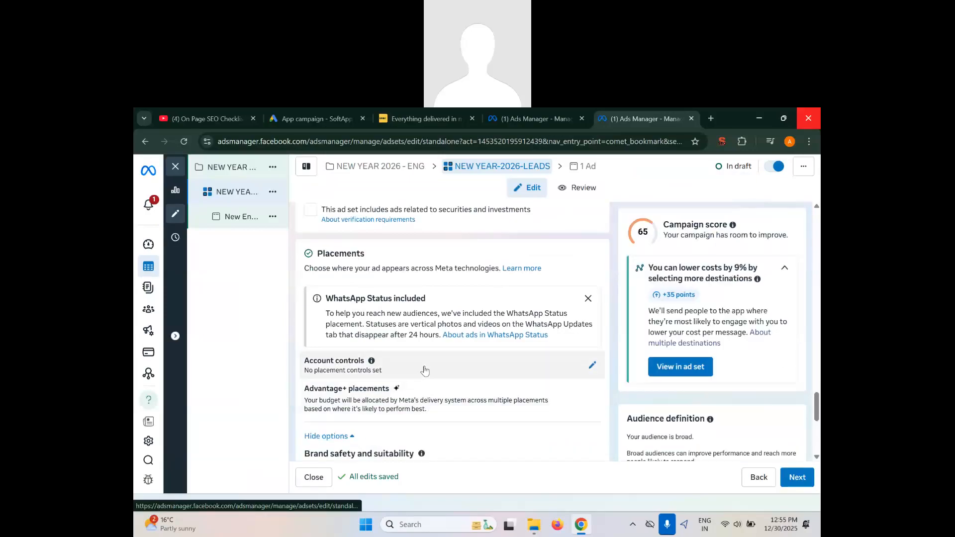
scroll(426, 370, "down", 5)
scroll(426, 370, "up", 6)
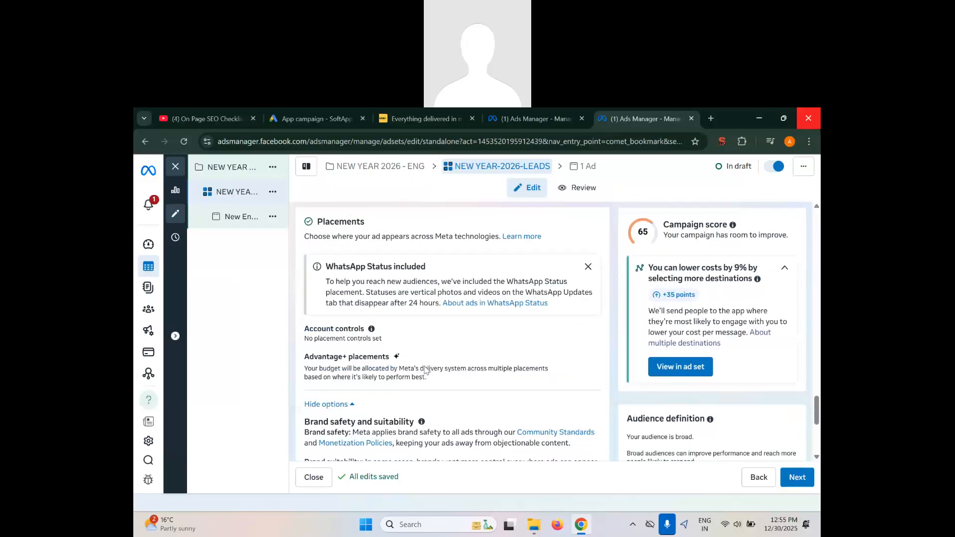
scroll(424, 371, "down", 1)
scroll(424, 371, "up", 1)
scroll(424, 372, "down", 1)
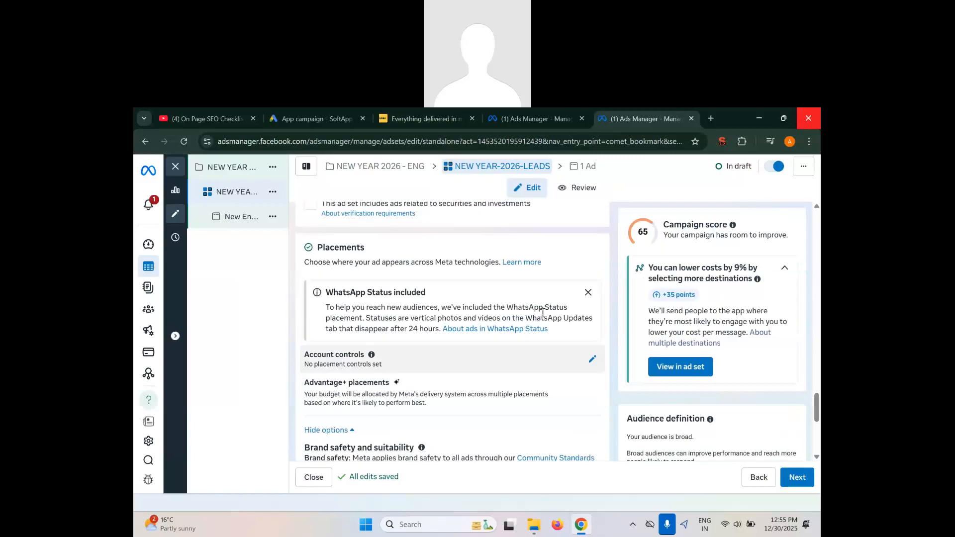
left_click(588, 294)
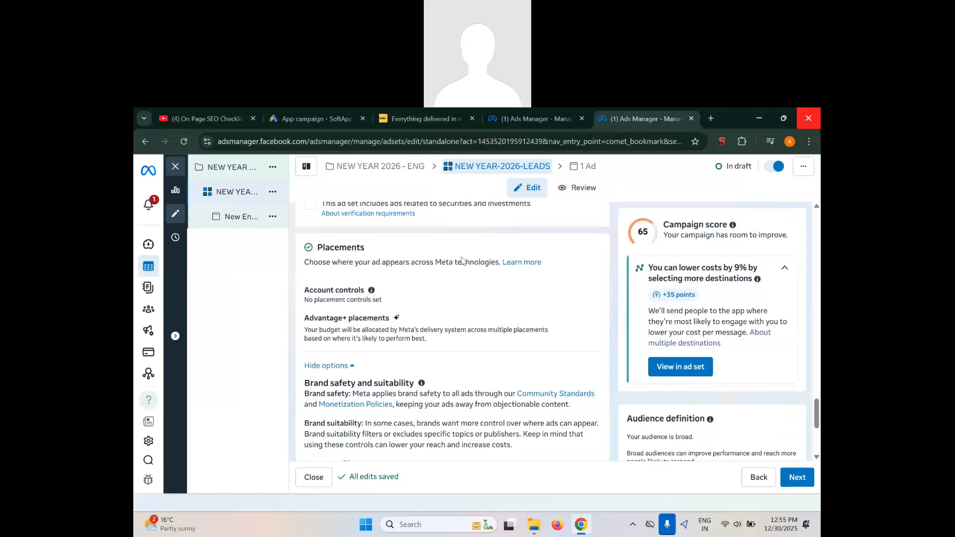
- Examine the account's placement controls and read the brand safety, suitability and inventory filter options
left_click(588, 296)
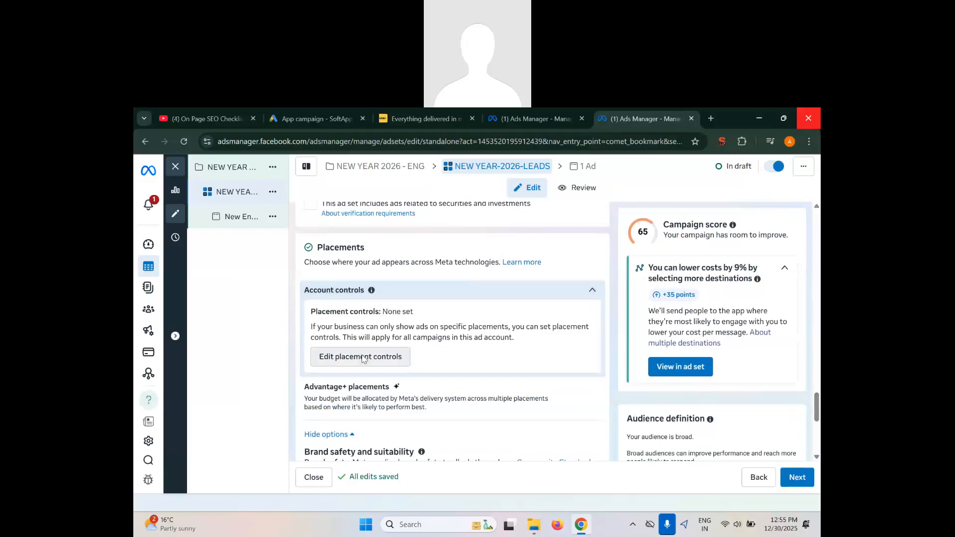
left_click(362, 357)
left_click(530, 342)
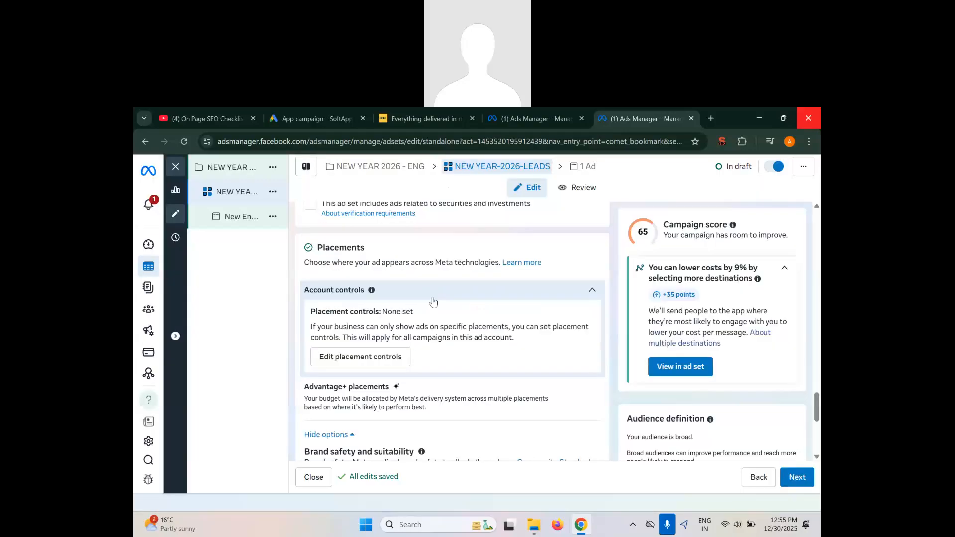
scroll(410, 329, "up", 1)
scroll(389, 375, "down", 3)
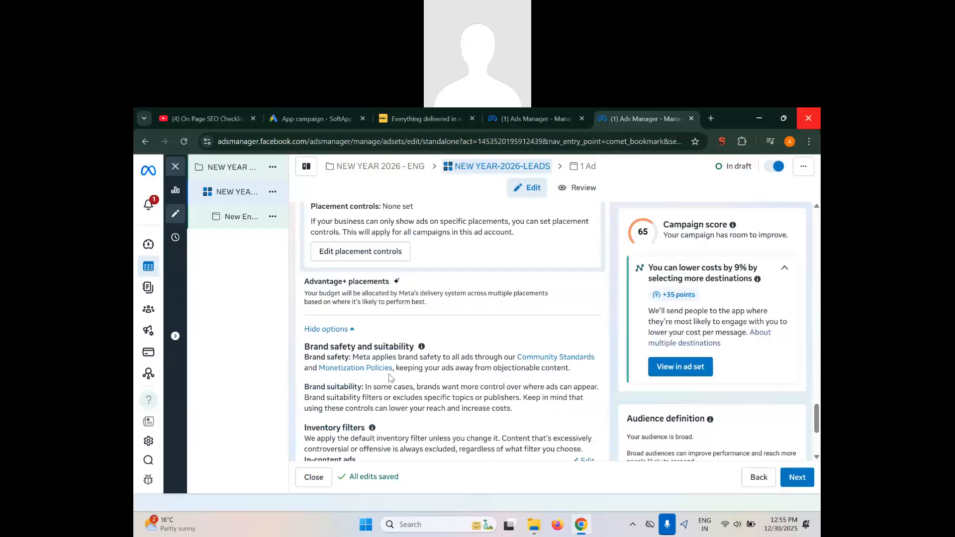
scroll(389, 379, "down", 3)
scroll(389, 378, "up", 4)
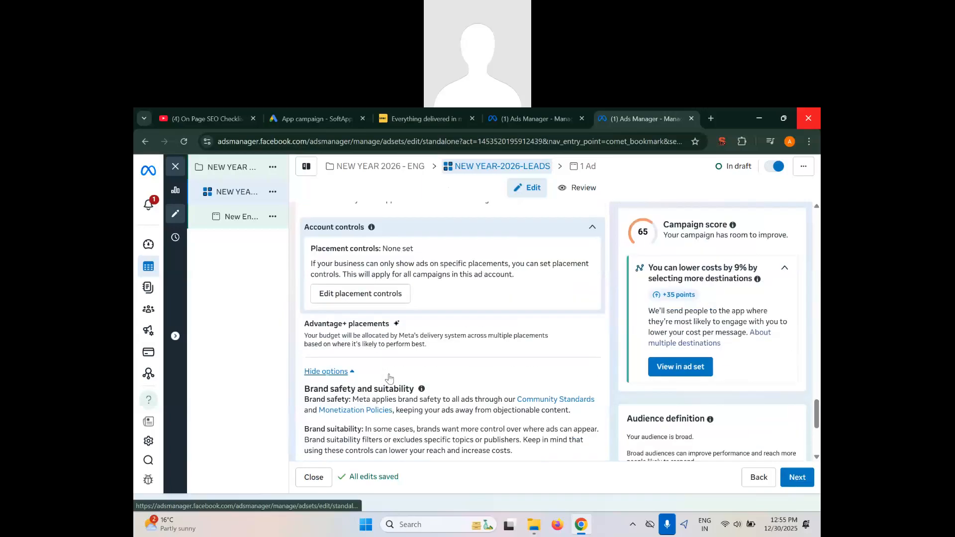
- Switch the ad set from Advantage+ placements to manual placements
left_click(587, 330)
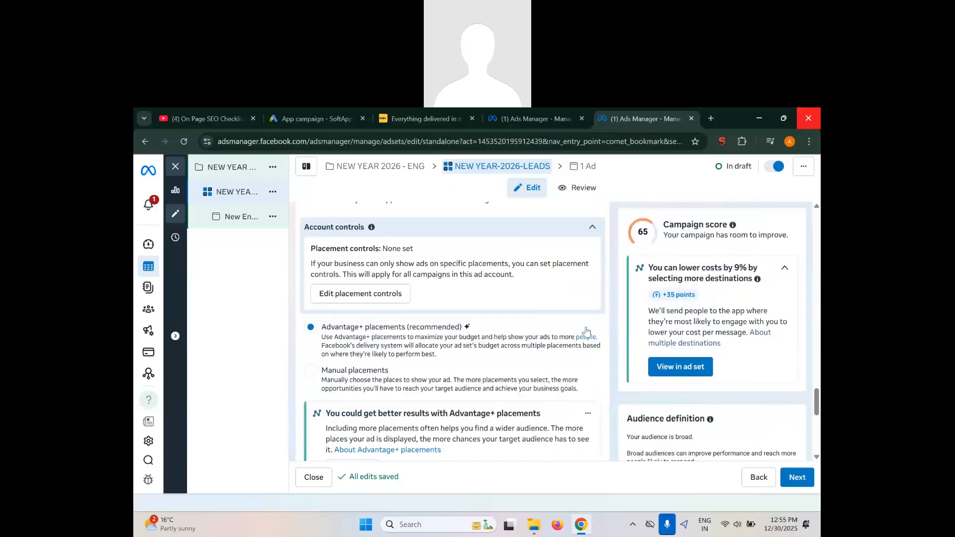
left_click(310, 371)
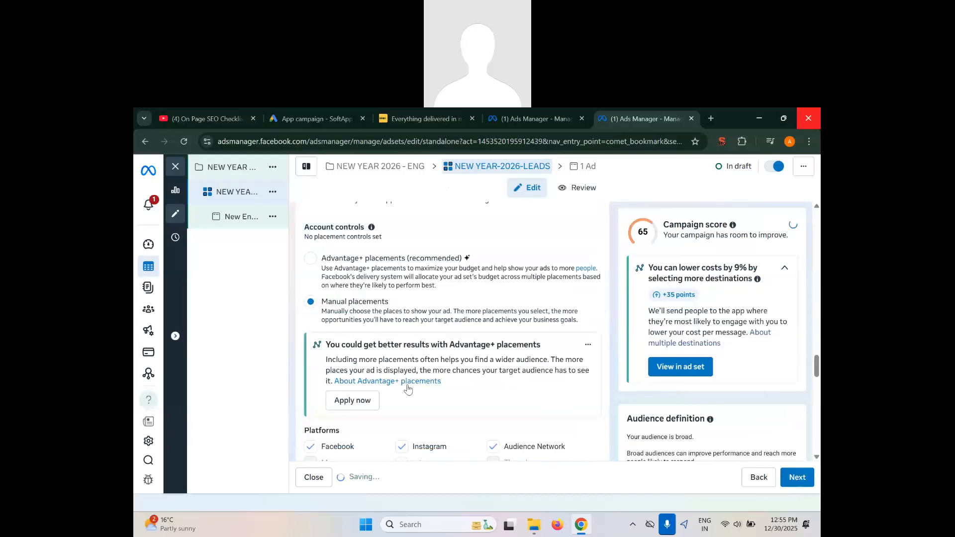
scroll(447, 394, "down", 3)
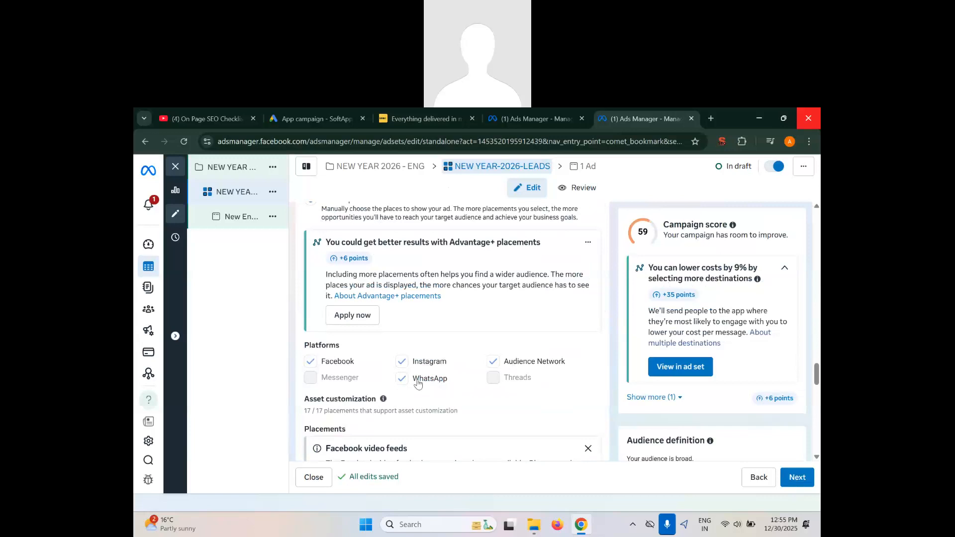
- Try excluding Audience Network from the platforms, look over the feed placements, and include it again
left_click(493, 362)
scroll(421, 404, "down", 3)
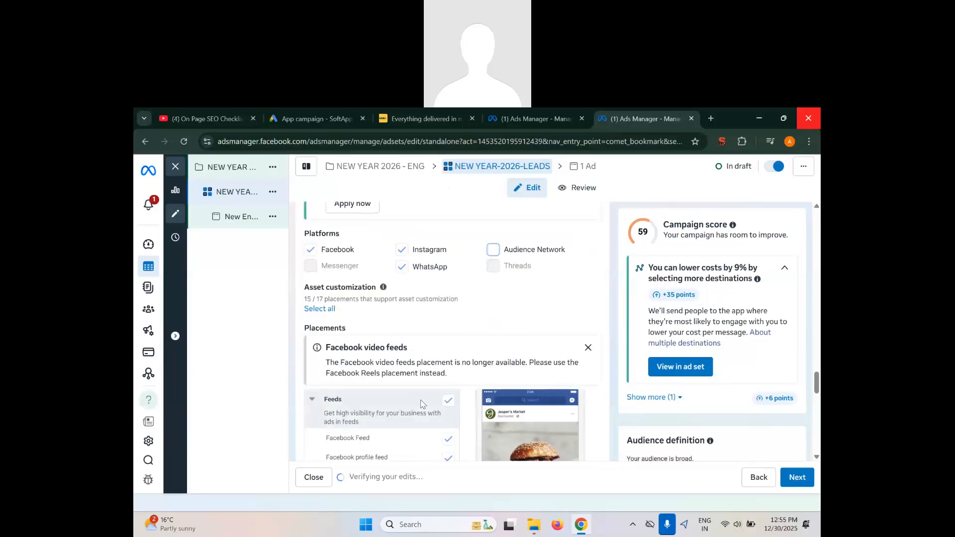
scroll(421, 404, "down", 2)
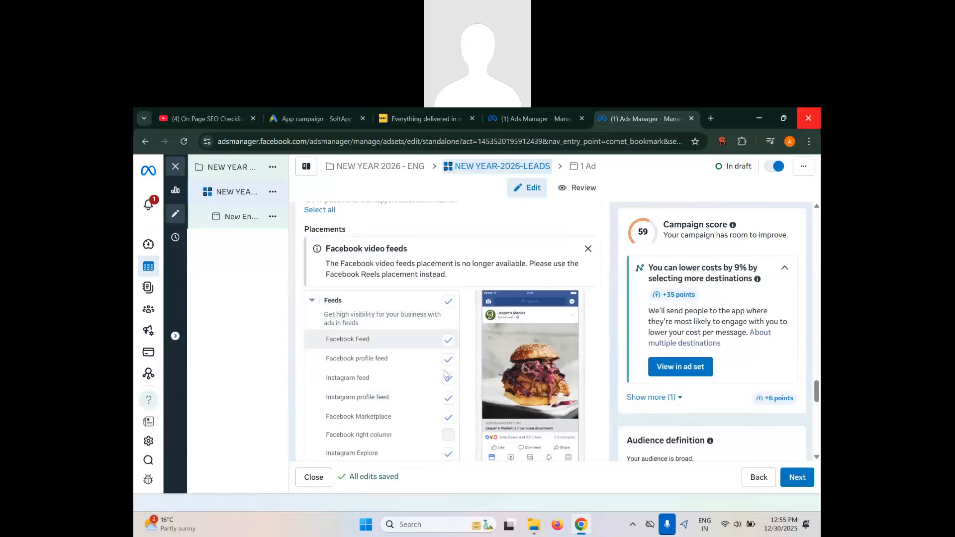
scroll(445, 374, "down", 4)
scroll(445, 375, "up", 8)
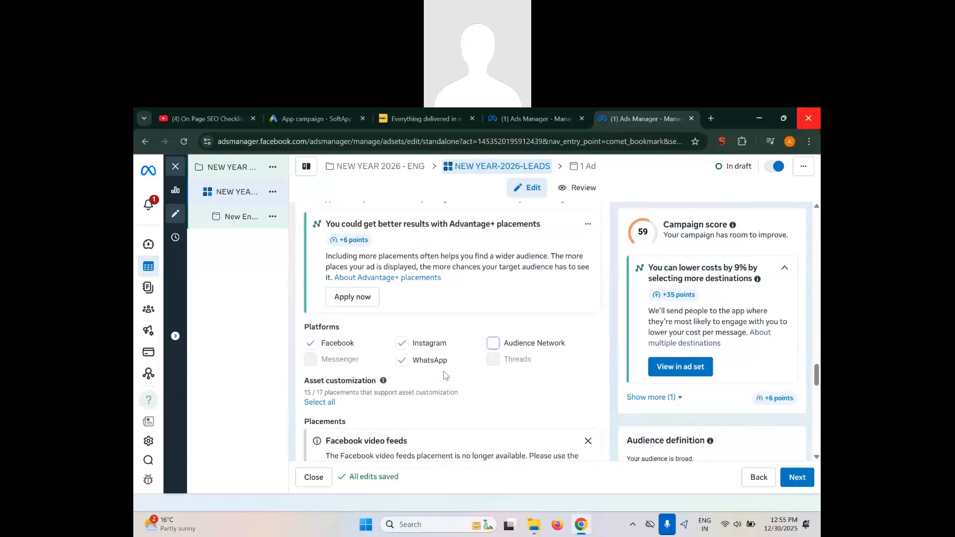
left_click(494, 346)
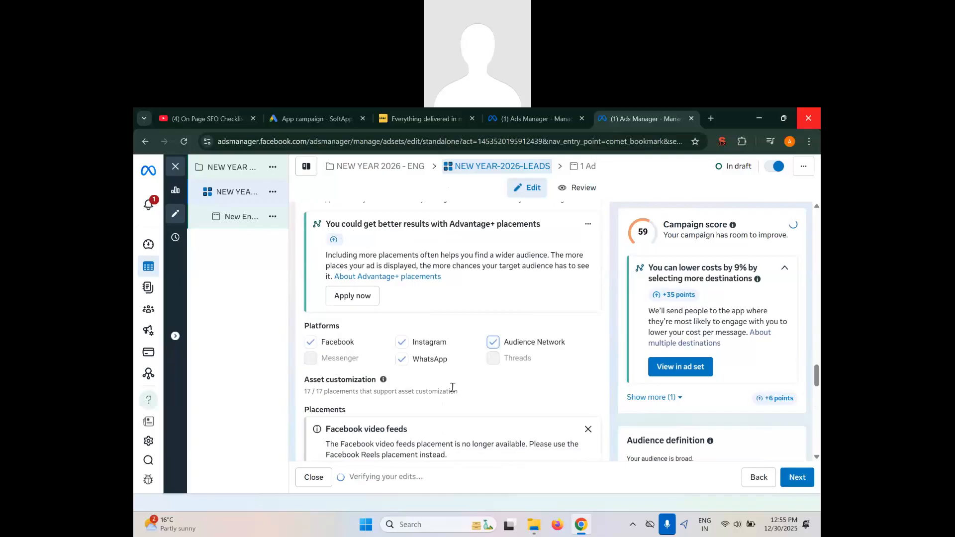
- Try excluding the Audience Network rewarded videos and search results placements, and restore all Facebook and Audience Network placements
scroll(462, 353, "down", 3)
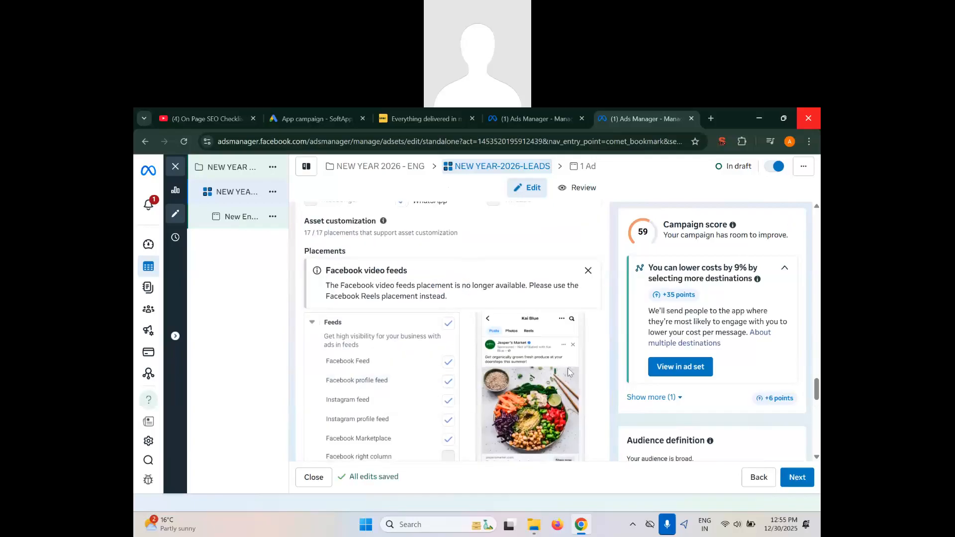
scroll(547, 368, "down", 3)
scroll(565, 380, "down", 3)
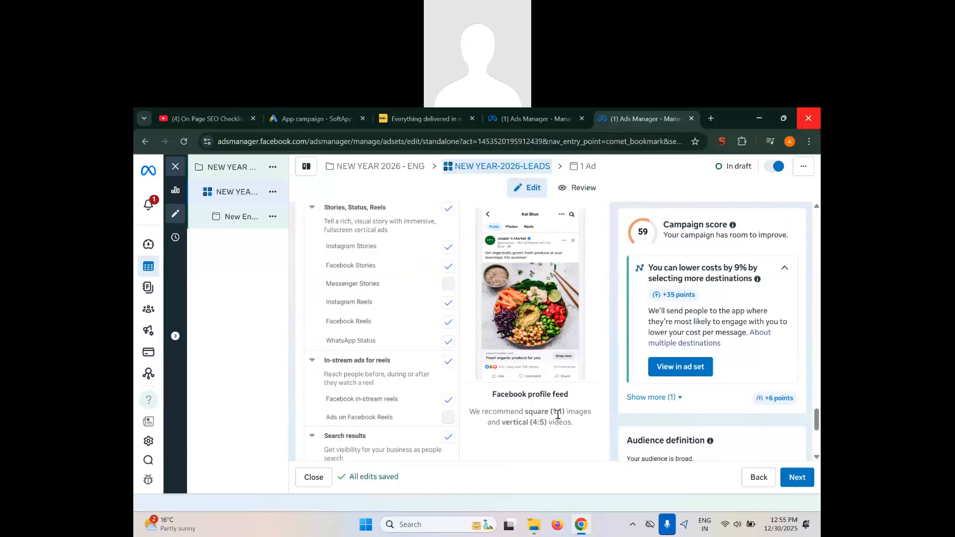
scroll(557, 415, "down", 4)
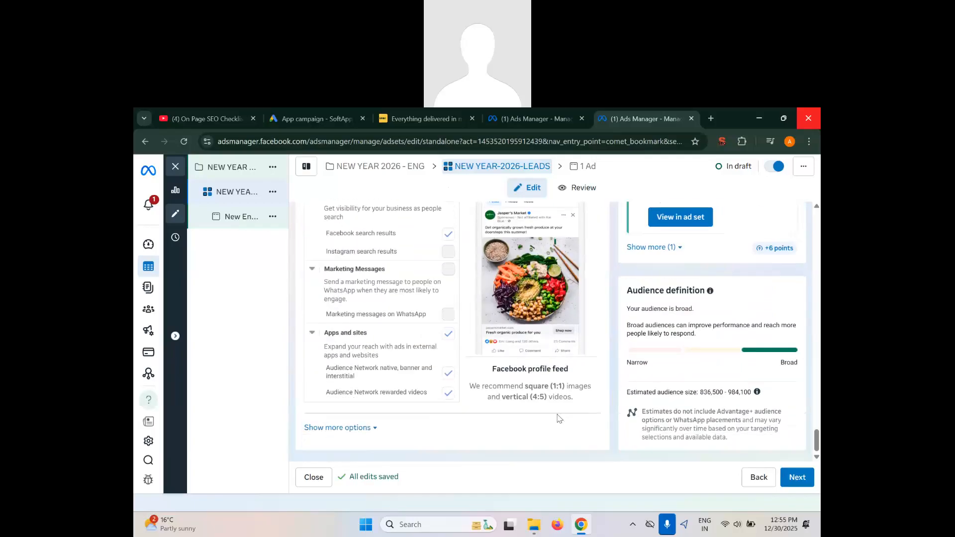
left_click(448, 334)
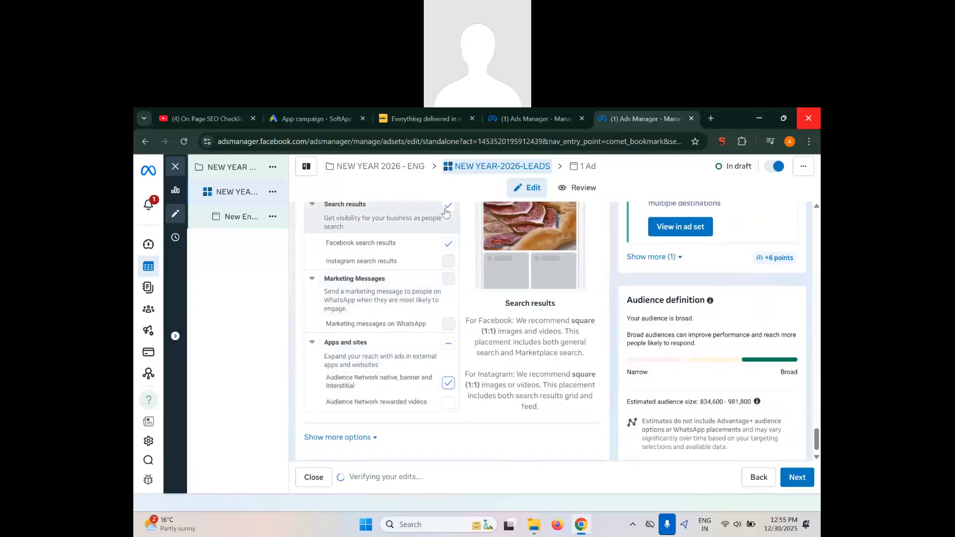
scroll(421, 271, "up", 8)
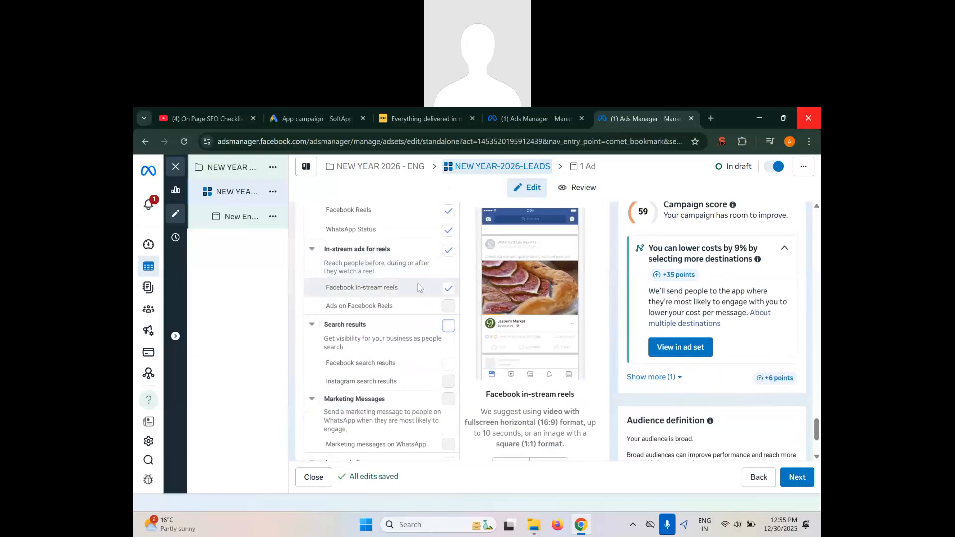
scroll(418, 284, "up", 5)
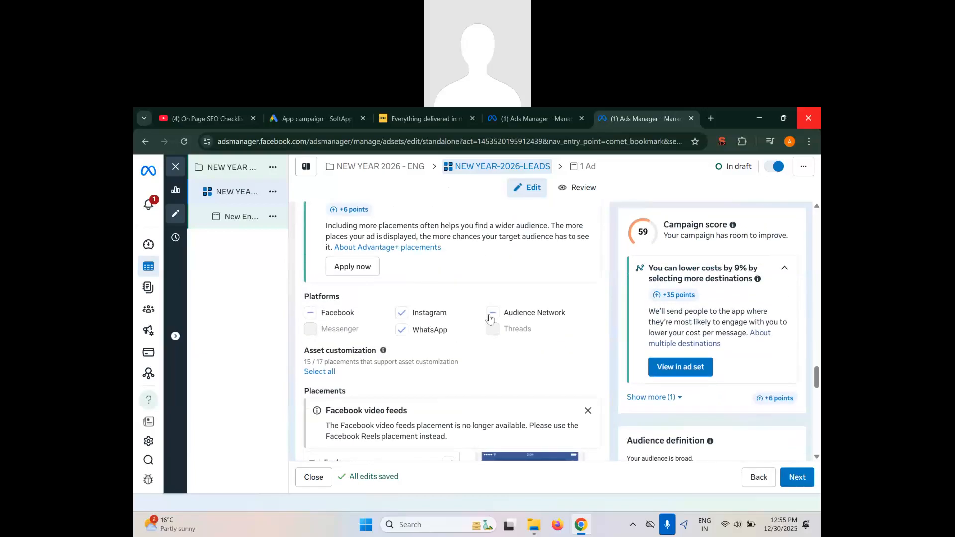
left_click(492, 313)
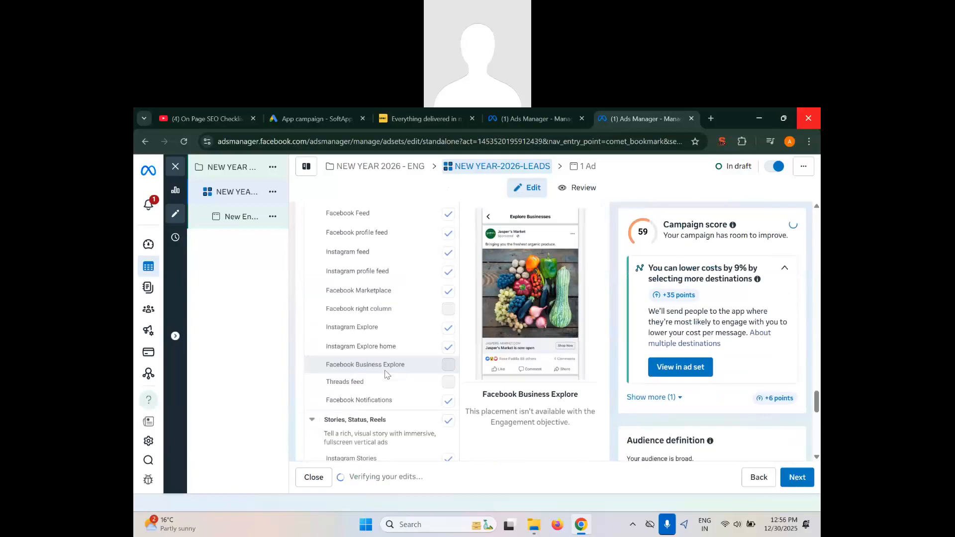
left_click(340, 347)
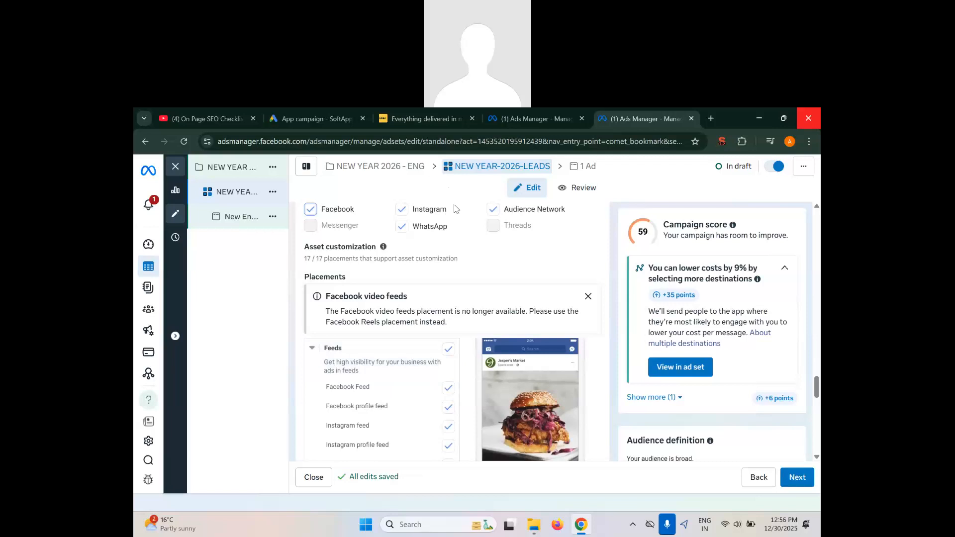
- Exclude WhatsApp from the manual placement platforms, keeping Facebook, Instagram and Audience Network selected
left_click(402, 227)
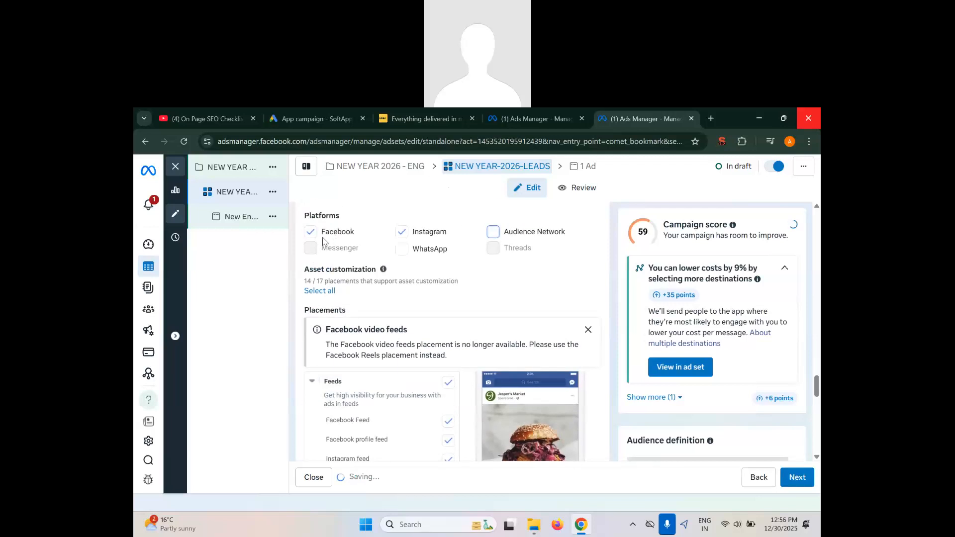
left_click(434, 251)
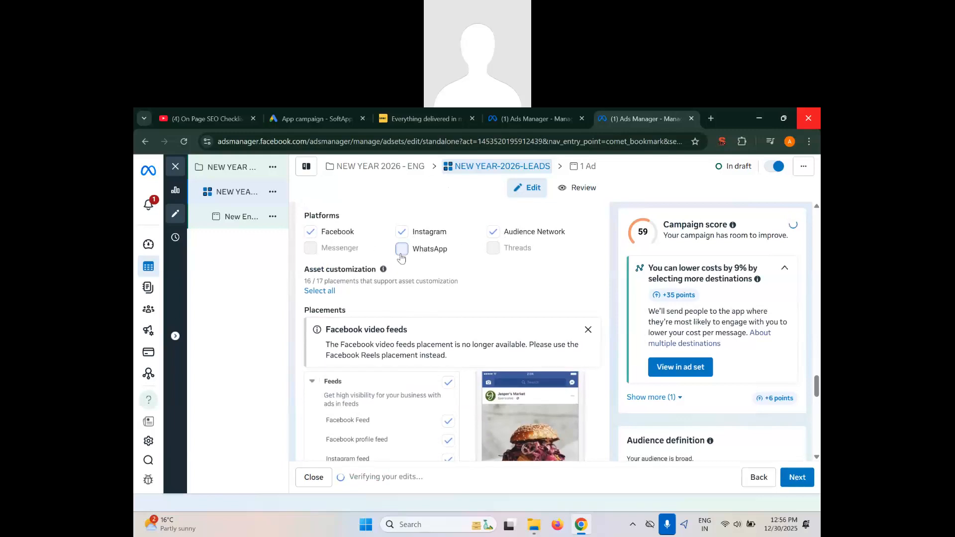
- Continue from the ad set to the ad level and name the ad "NEW YEAR-2026-LEADS"
scroll(486, 407, "down", 9)
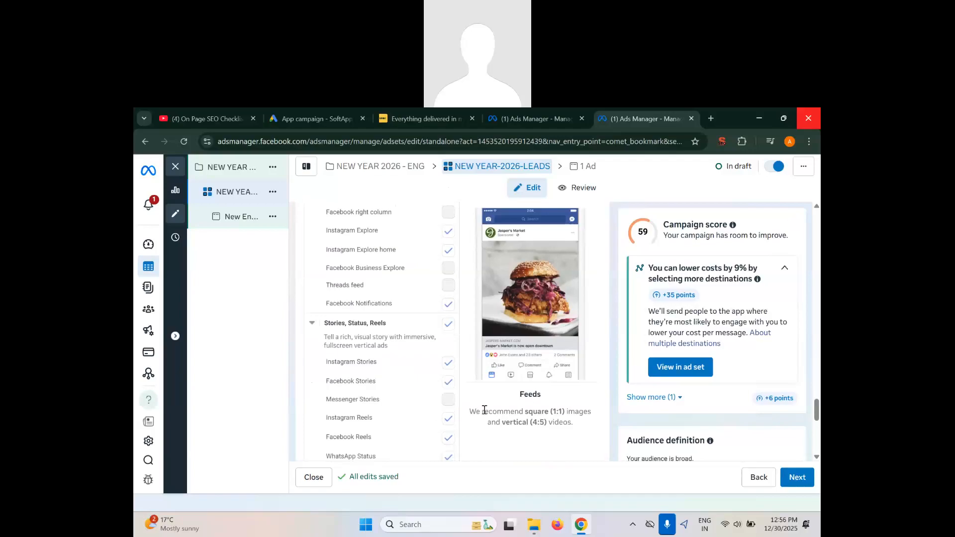
left_click(795, 479)
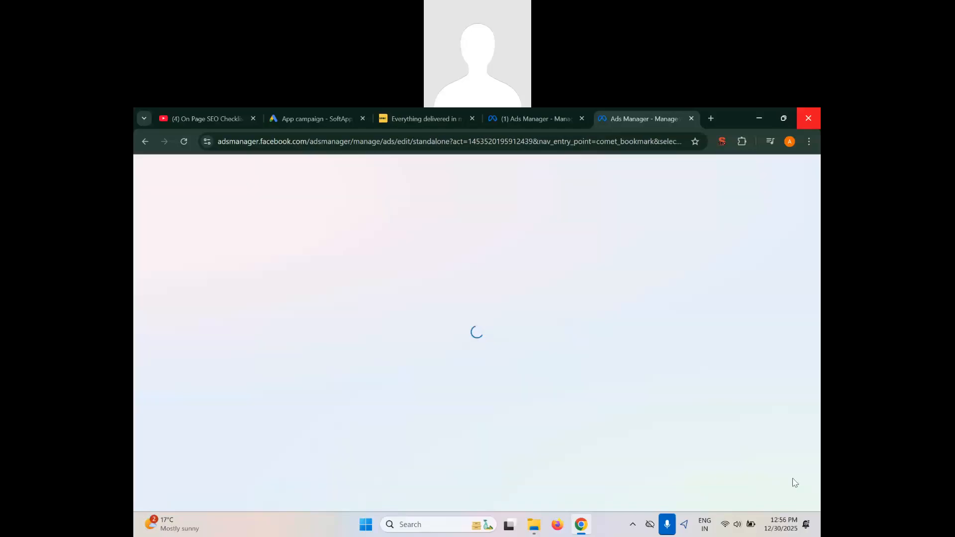
left_click_drag(417, 246, 277, 249)
type("NEW YEAR-2026-LEADS")
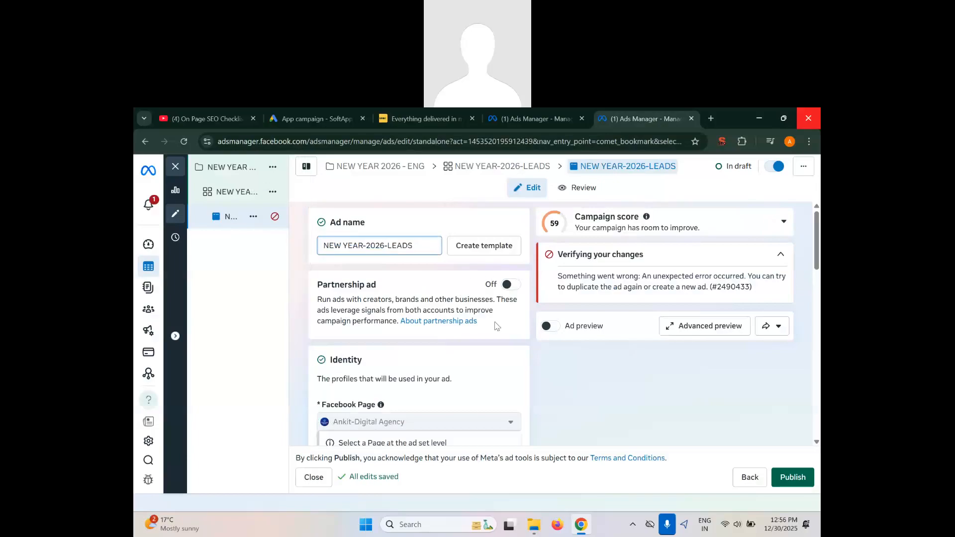
- Turn on the ad preview and look through the ad's identity, setup, creative testing and tracking sections
scroll(412, 379, "down", 3)
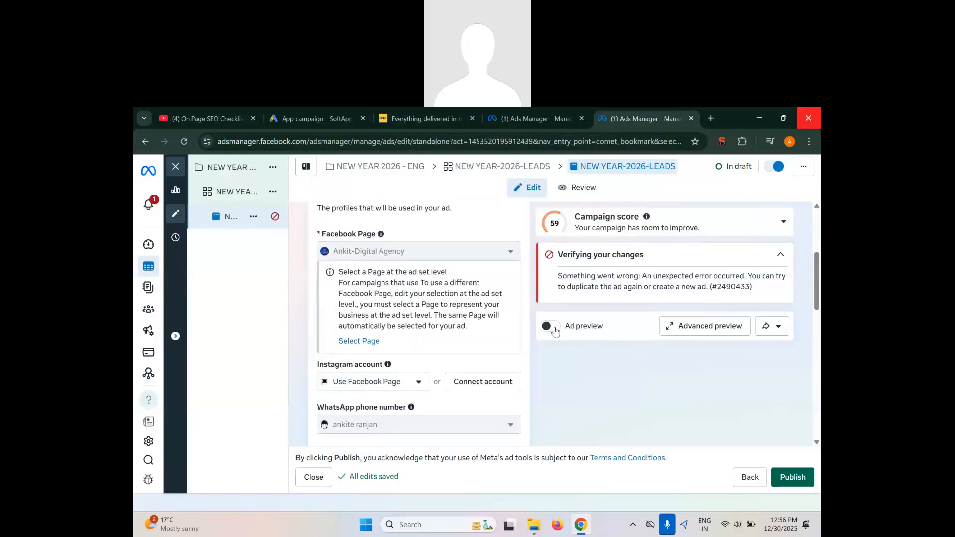
left_click(552, 329)
scroll(420, 351, "down", 6)
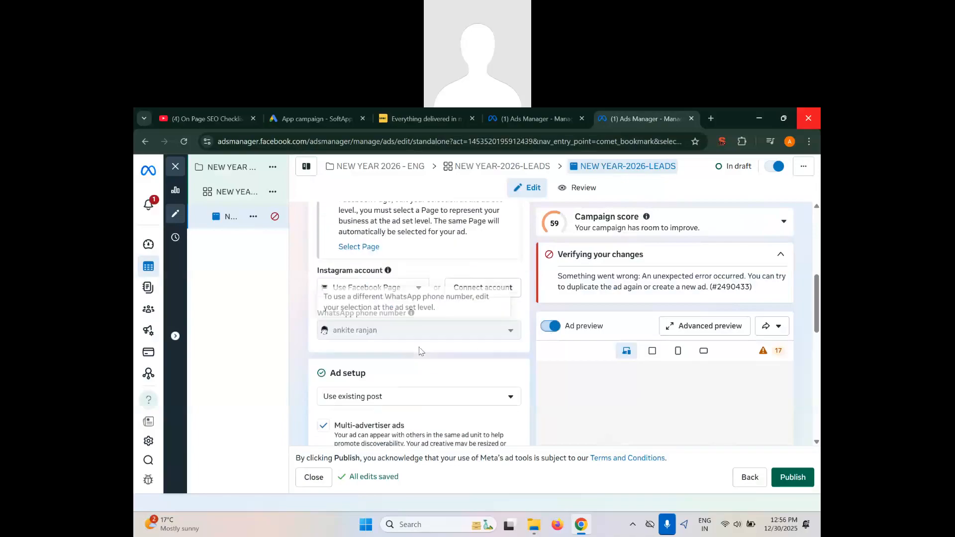
scroll(420, 352, "down", 5)
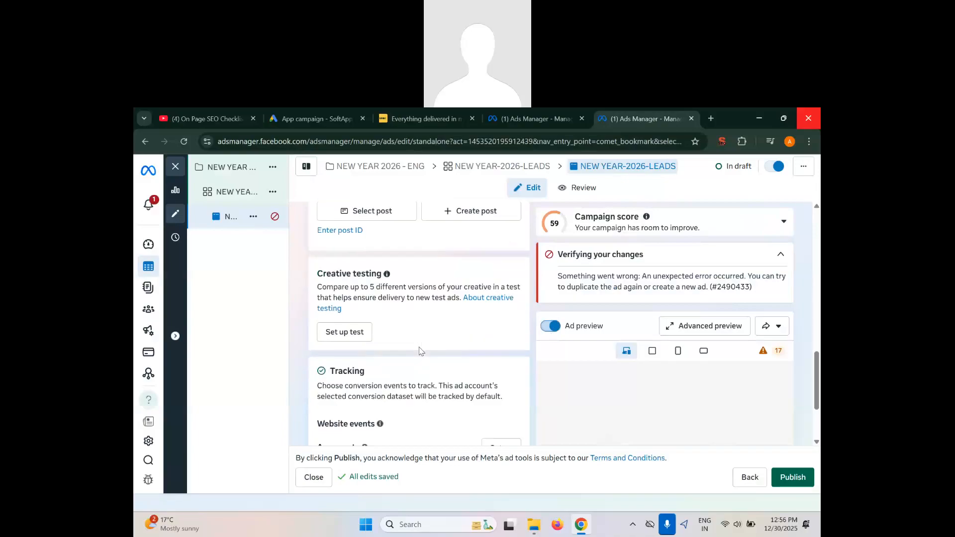
scroll(421, 352, "up", 8)
scroll(421, 352, "up", 6)
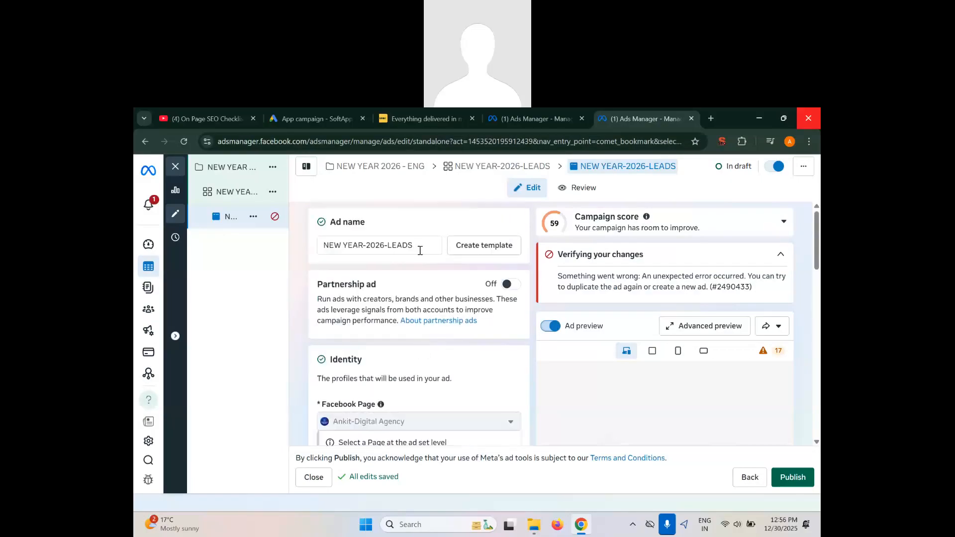
- Check the Instagram account options in the ad's identity section, and set the ad setup to Create ad
scroll(421, 250, "down", 2)
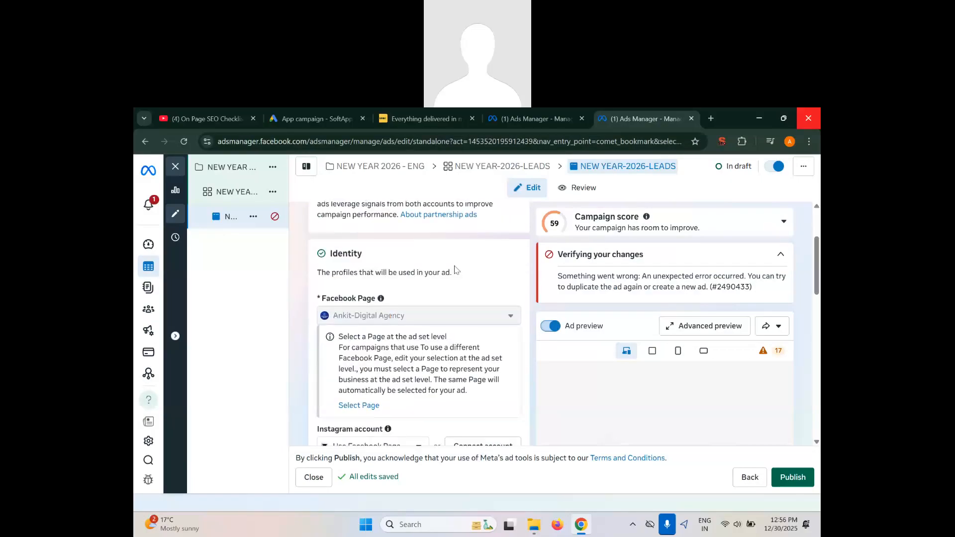
scroll(376, 318, "down", 2)
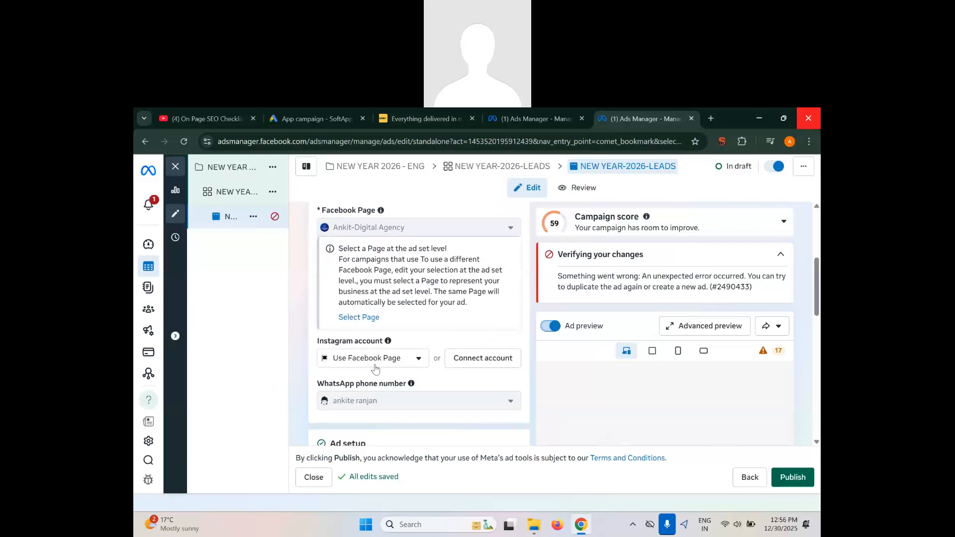
left_click(375, 369)
left_click(411, 363)
scroll(397, 374, "down", 2)
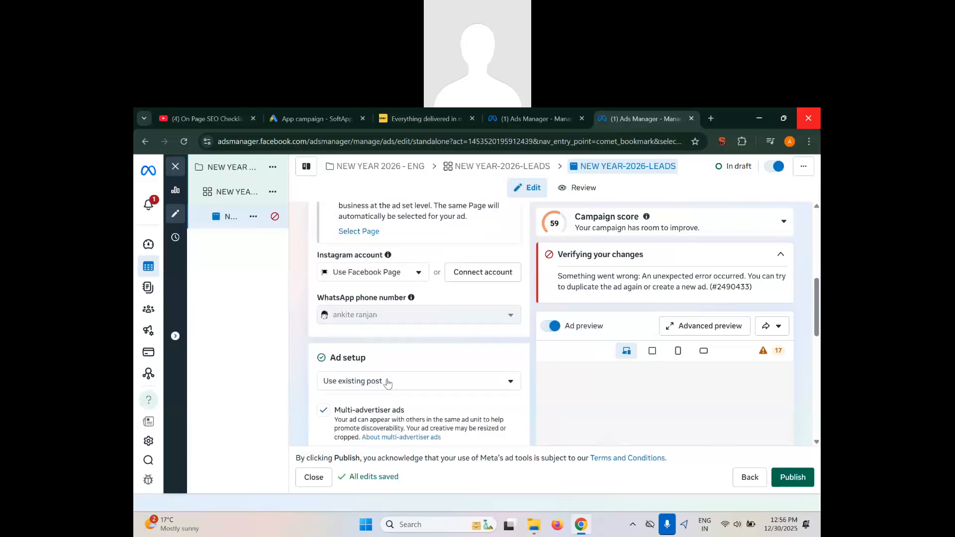
left_click(388, 383)
left_click(352, 405)
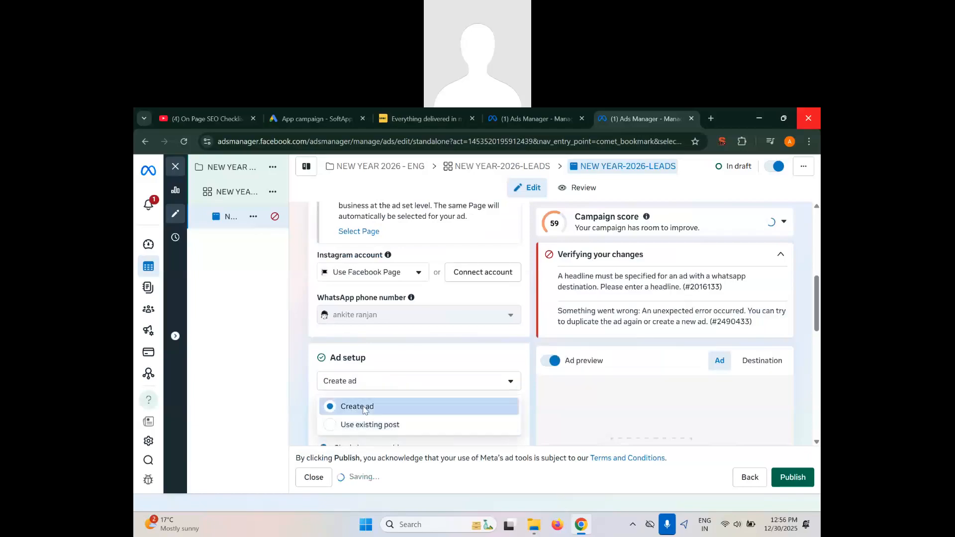
- Try the Carousel format for the ad and return it to Single image or video
scroll(418, 358, "down", 2)
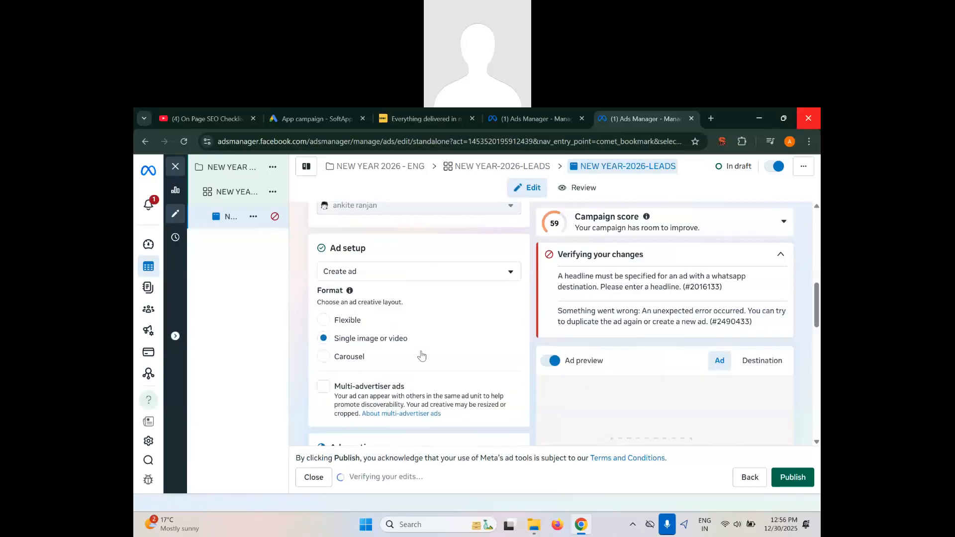
right_click(352, 362)
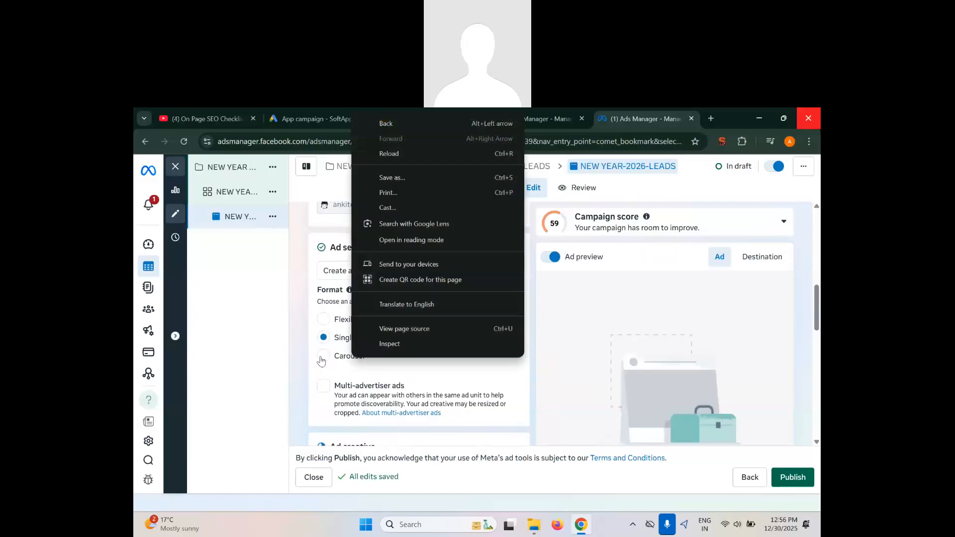
key("Escape")
left_click(462, 351)
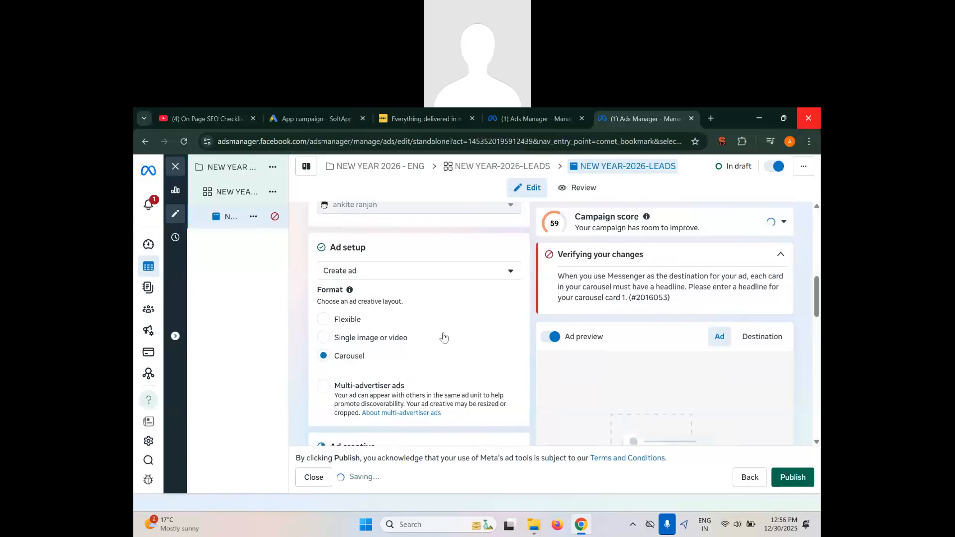
left_click(334, 341)
- Start an image ad creative and upload the image "SEO explained in vibrant 3D style" from the Downloads folder
scroll(368, 336, "down", 3)
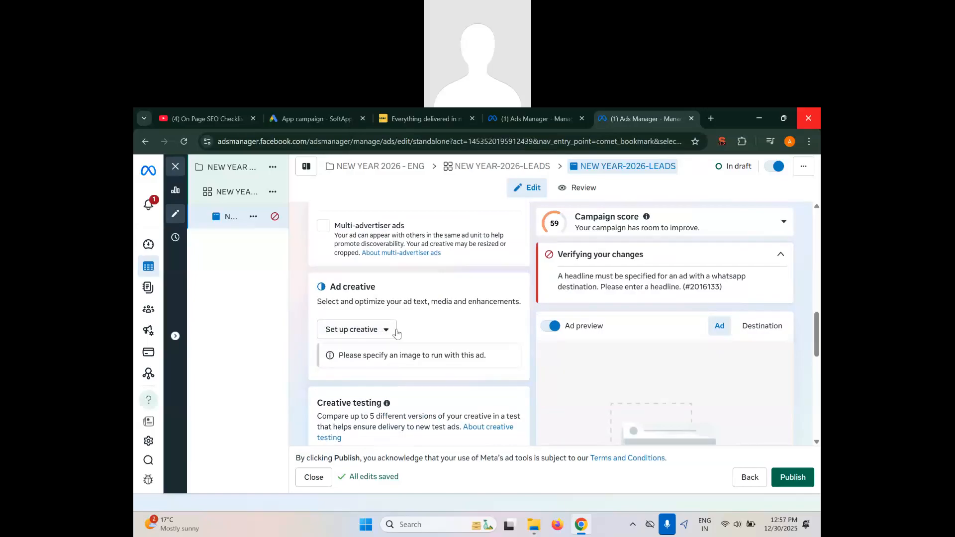
left_click(381, 331)
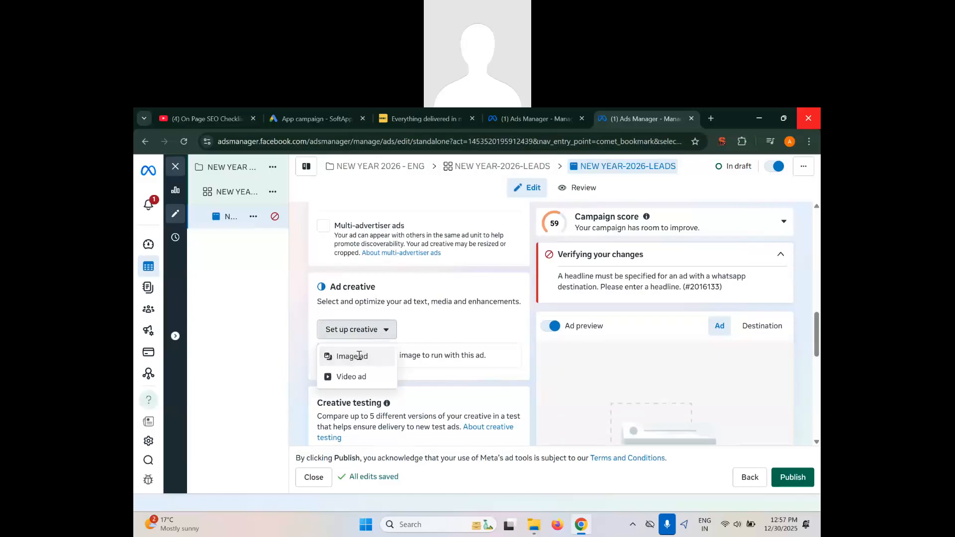
left_click(365, 356)
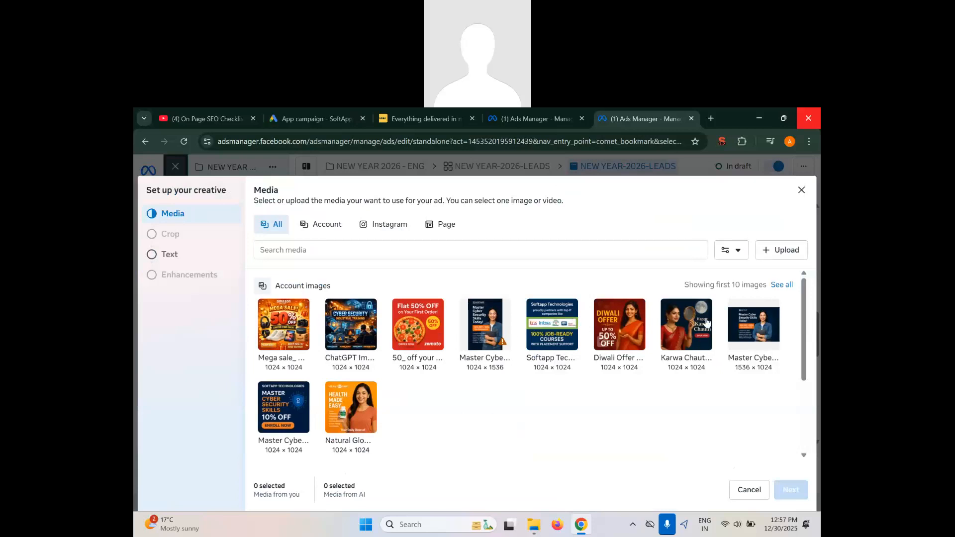
left_click(796, 255)
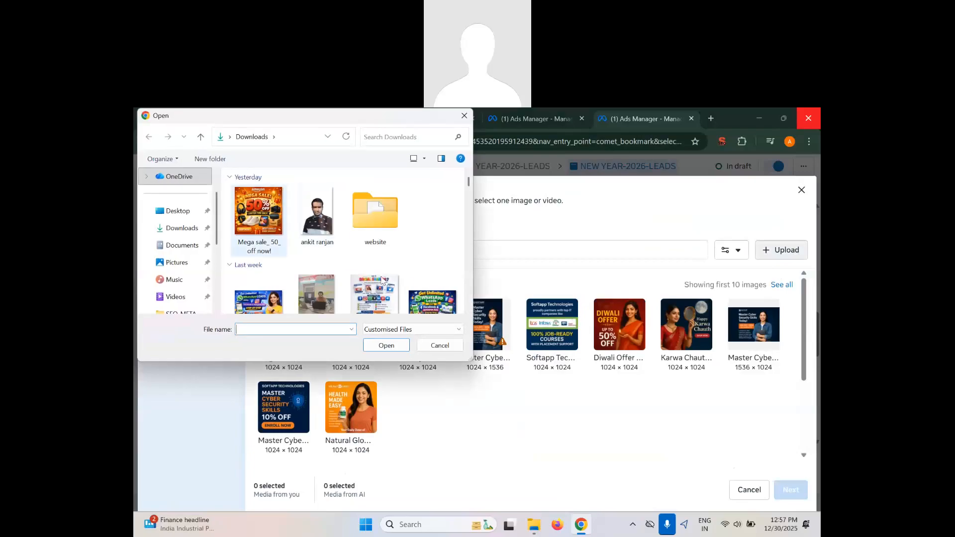
scroll(398, 282, "down", 3)
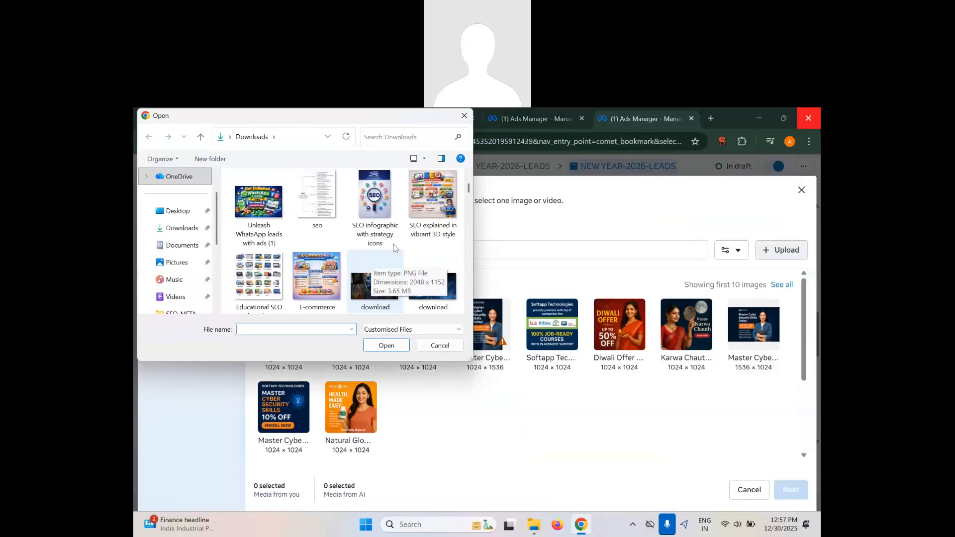
left_click(437, 199)
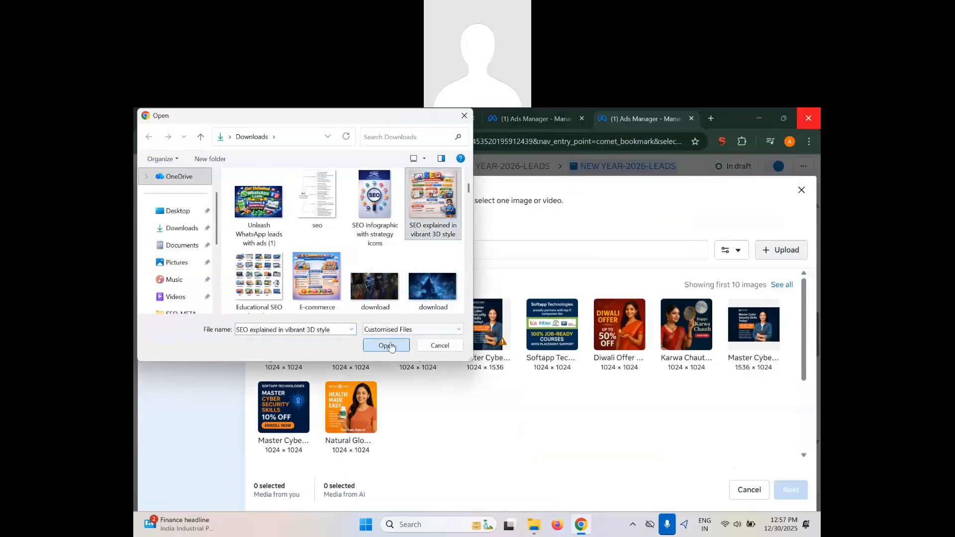
left_click(390, 345)
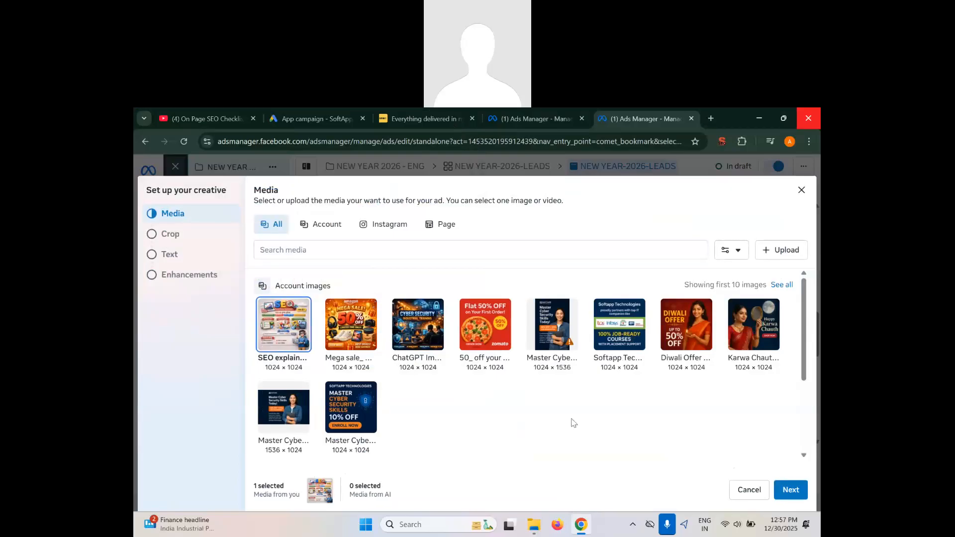
- Use the uploaded image with the original crop for square, vertical and horizontal placements, and continue to the ad text
left_click(791, 491)
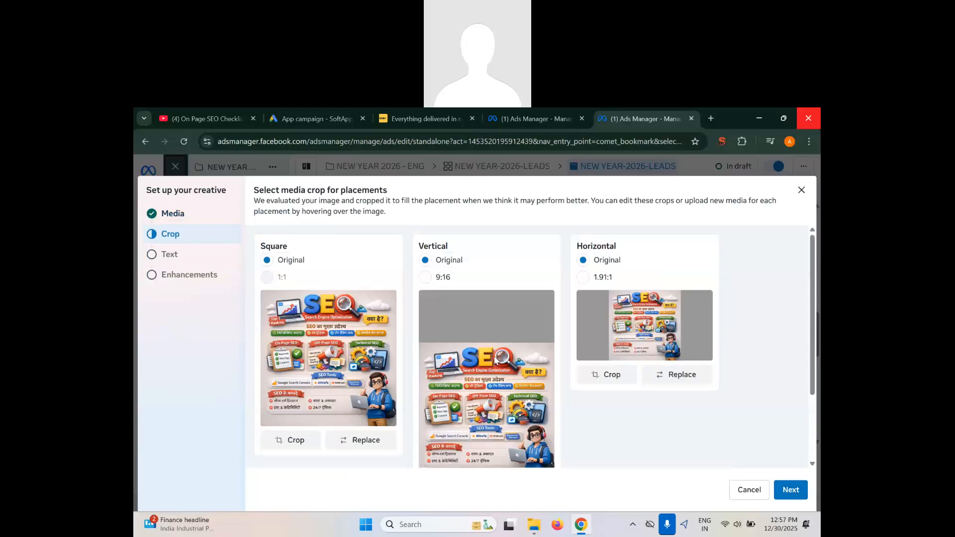
left_click(776, 491)
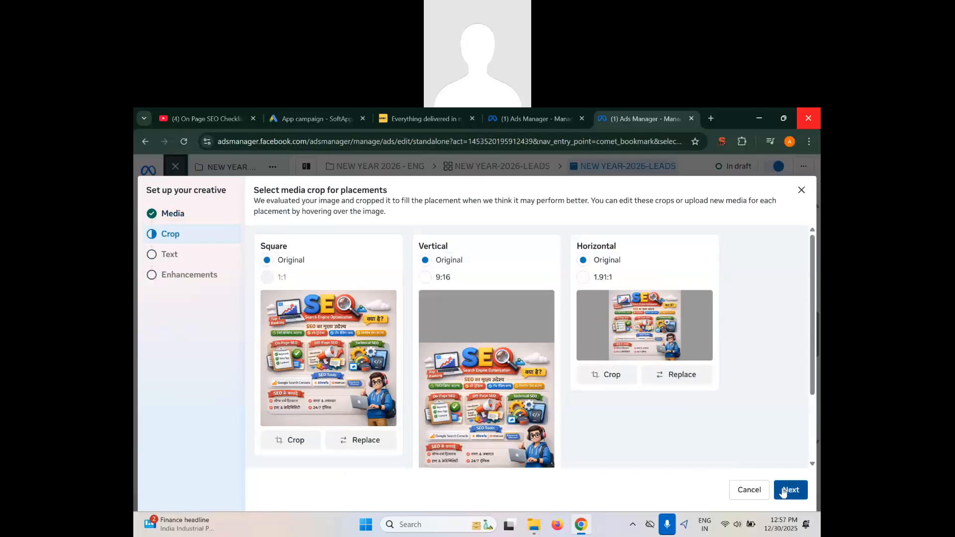
left_click(278, 293)
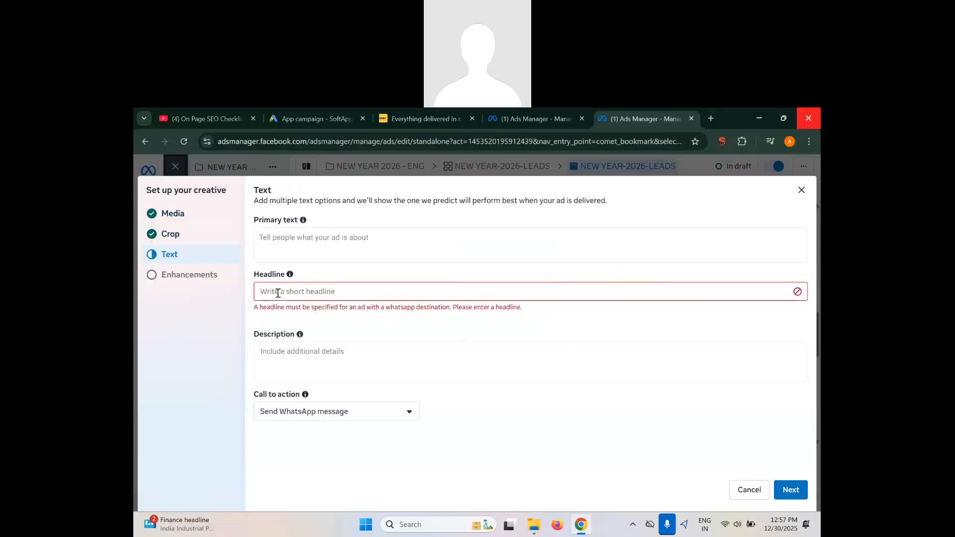
- Open ChatGPT in a new browser tab and submit the prompt "SEO FACEBOOK ADS LIKE PRIMARY TEXT, HEADING AND DESC"
left_click(711, 120)
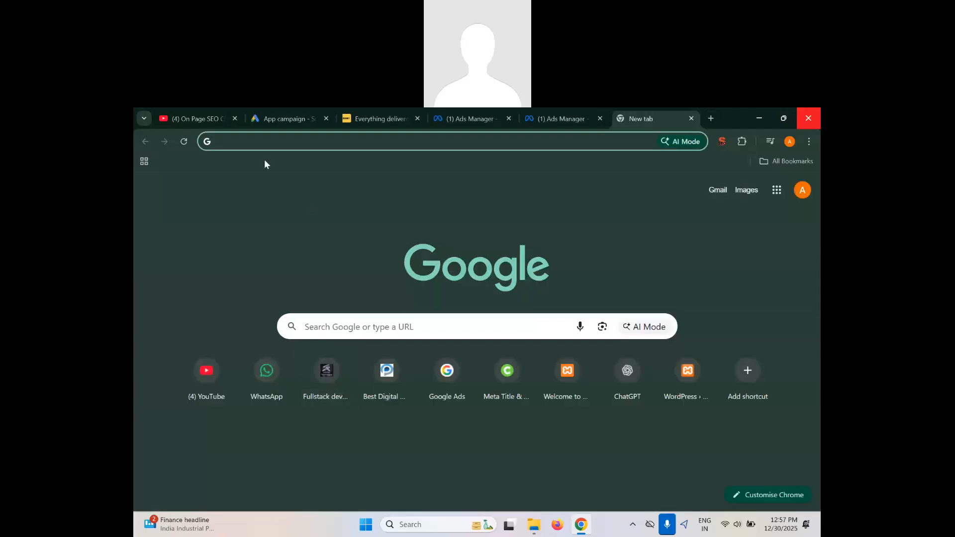
type("chat")
key("Return")
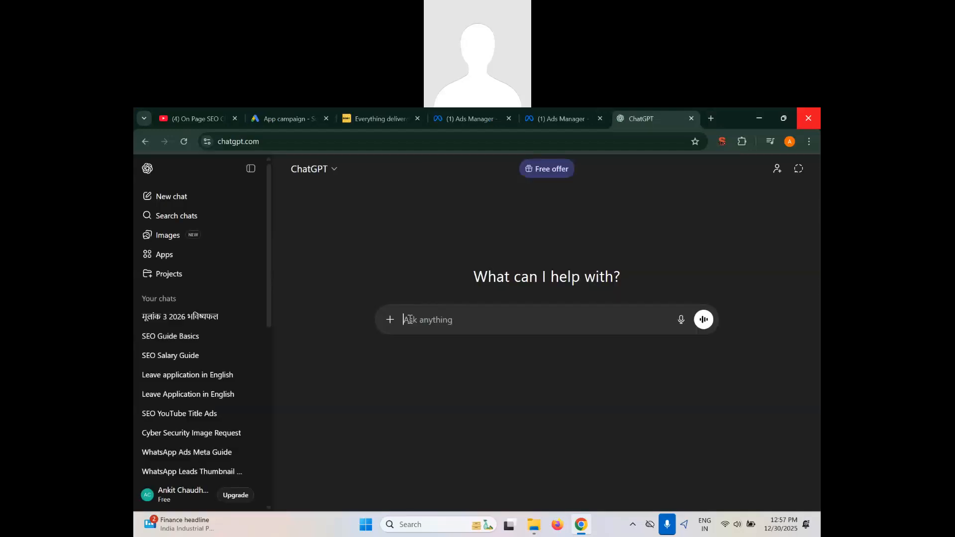
type("SEO FACEBOOK")
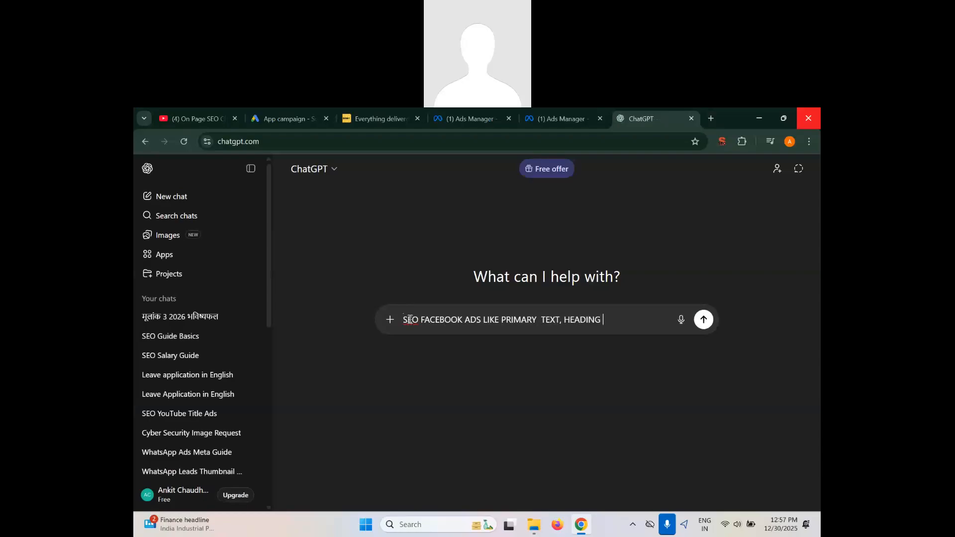
key("Return")
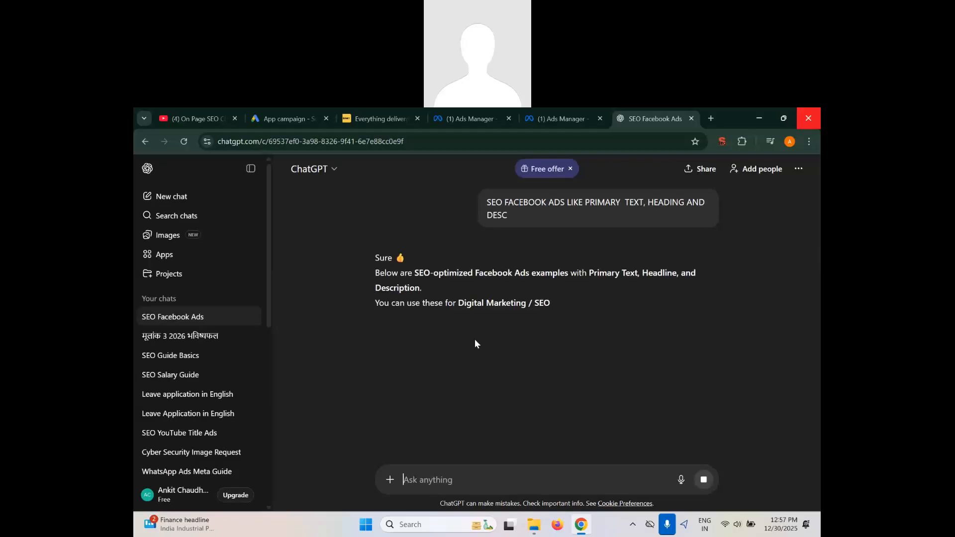
- Copy the SEO service primary text, from "Want more traffic" to "Start growing your business online today!", into the ad's primary text in Ads Manager
scroll(447, 349, "down", 3)
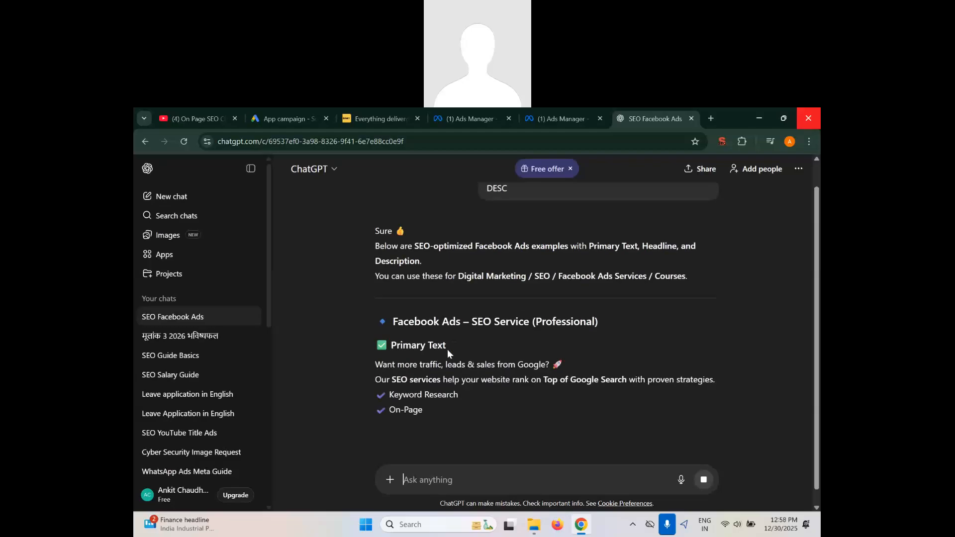
left_click_drag(377, 247, 539, 343)
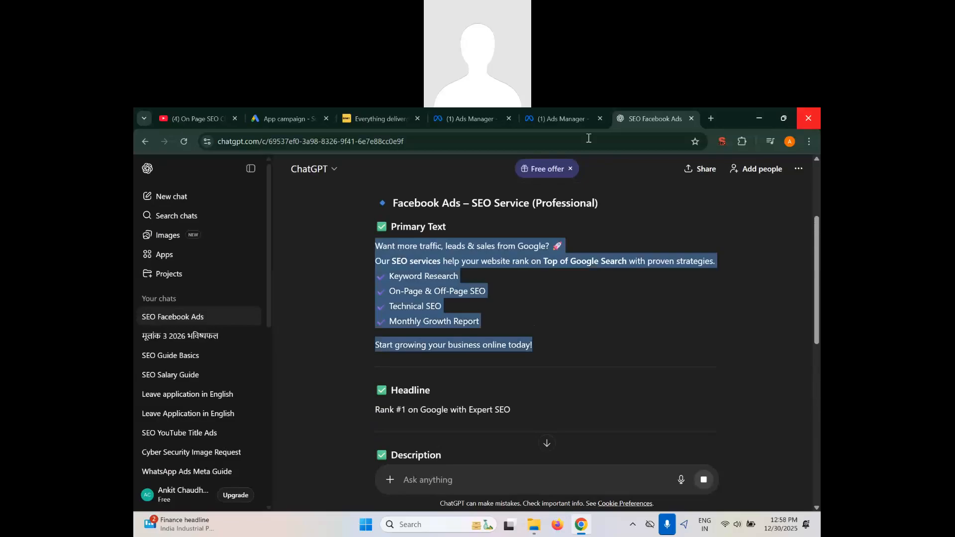
left_click(580, 119)
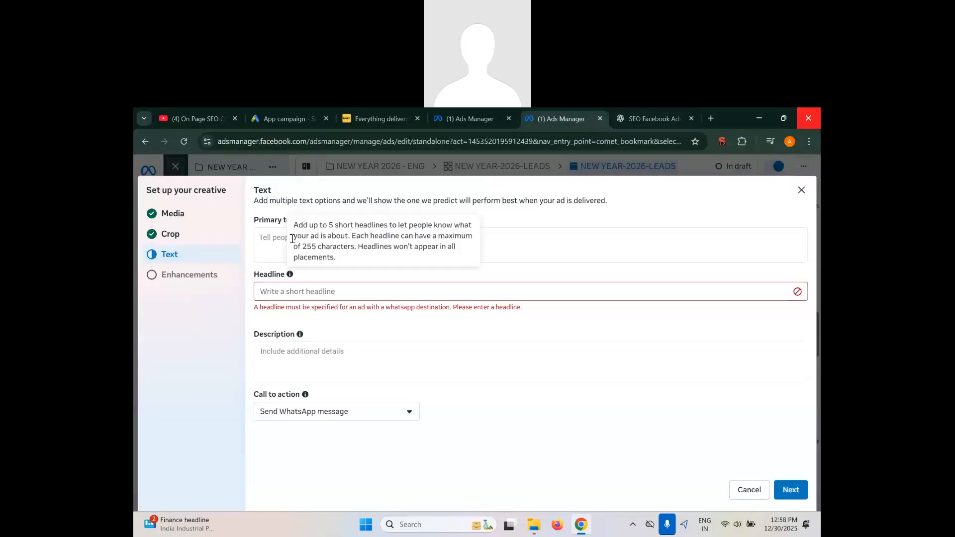
left_click(292, 238)
type("Want more traffic, leads & sales from Google? 🚀 Our SEO services help your website rank on Top of Google Search with proven strategies. ✓ Keyword Research ✓ On-Page & Off-Page SEO ✓ Technical SEO ✓ Monthly Growth Report  Start growing your business online today!")
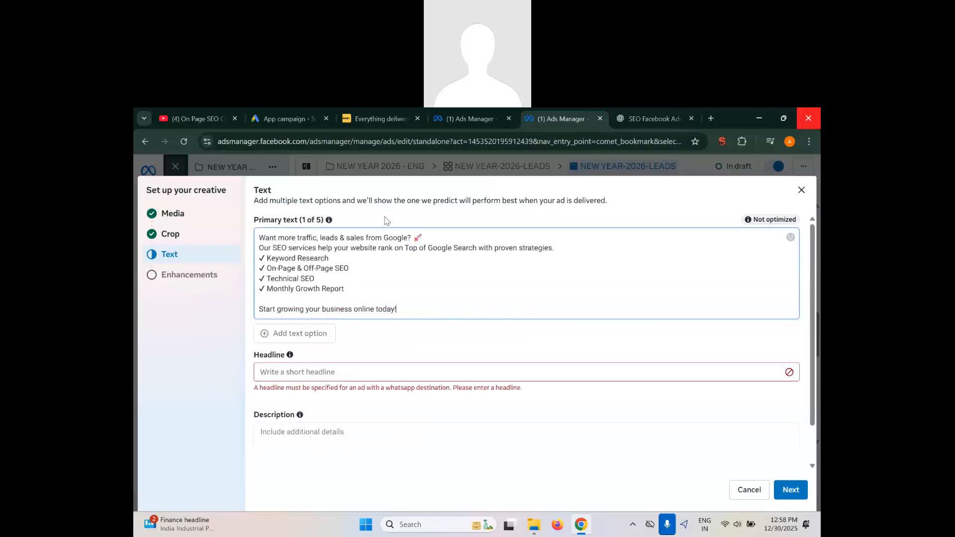
- Copy the SEO service headline "Rank #1 on Google with Expert SEO" from ChatGPT into the ad's headline in Ads Manager
left_click(640, 119)
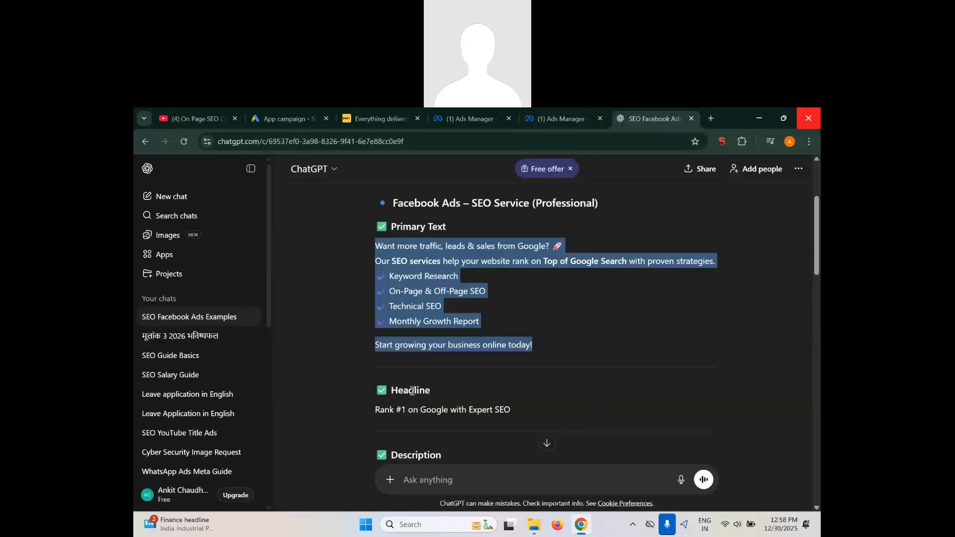
scroll(373, 344, "down", 2)
triple_click(407, 335)
key("ctrl+c")
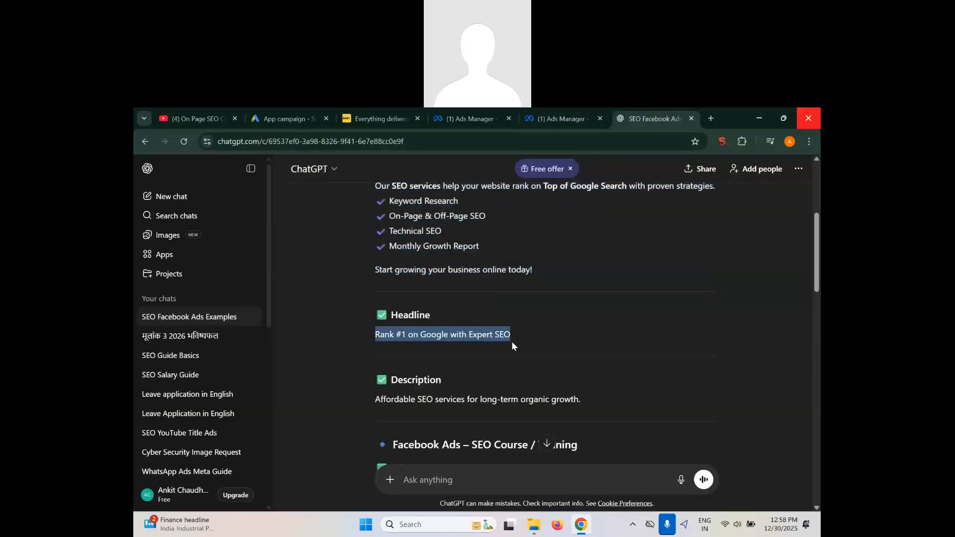
left_click(579, 118)
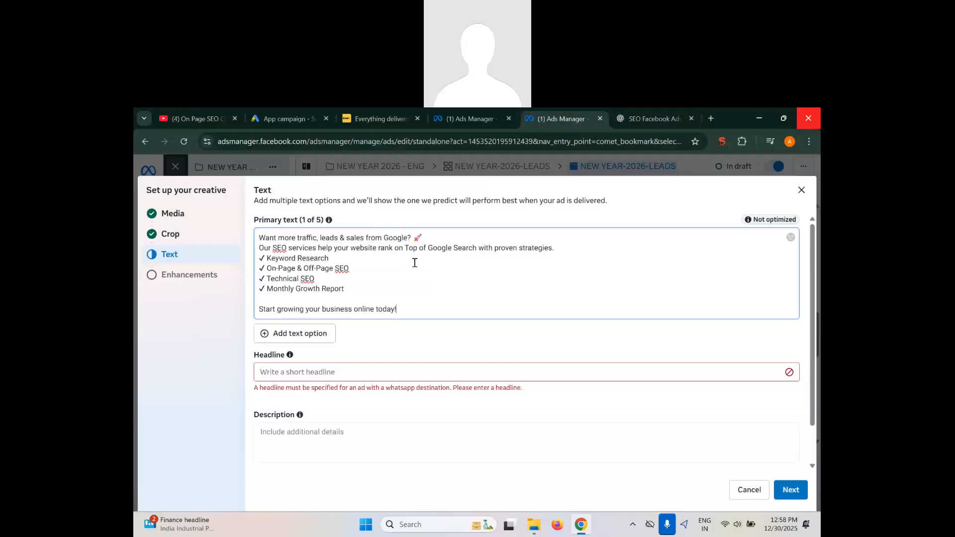
left_click(301, 372)
key("ctrl+v")
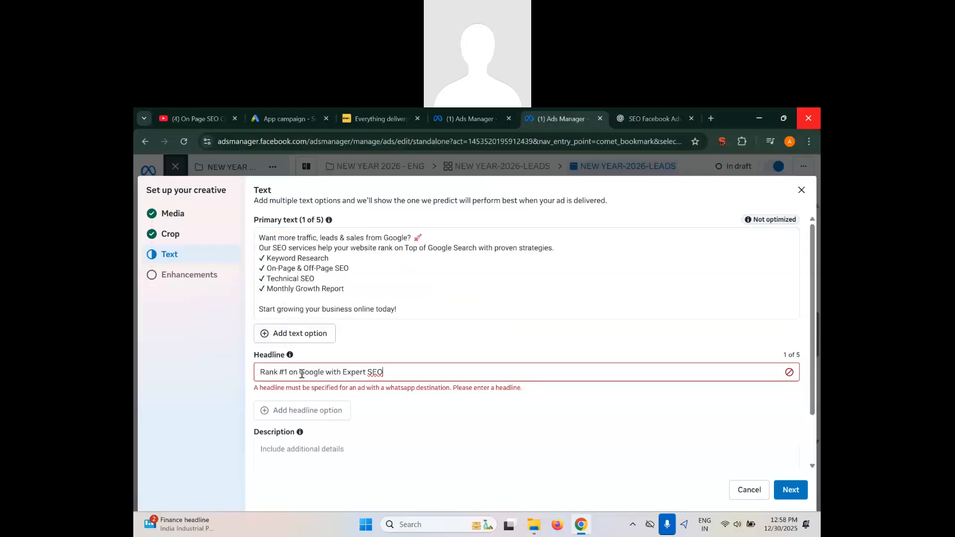
- Copy the description "Affordable SEO services for long-term organic growth." from ChatGPT into the ad's description in Ads Manager
left_click(663, 114)
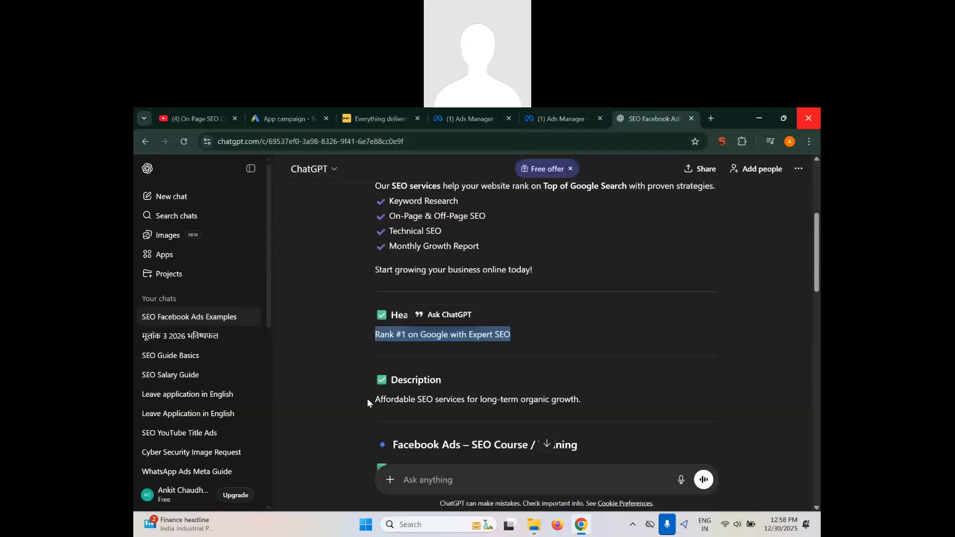
left_click_drag(368, 402, 596, 392)
key("ctrl+c")
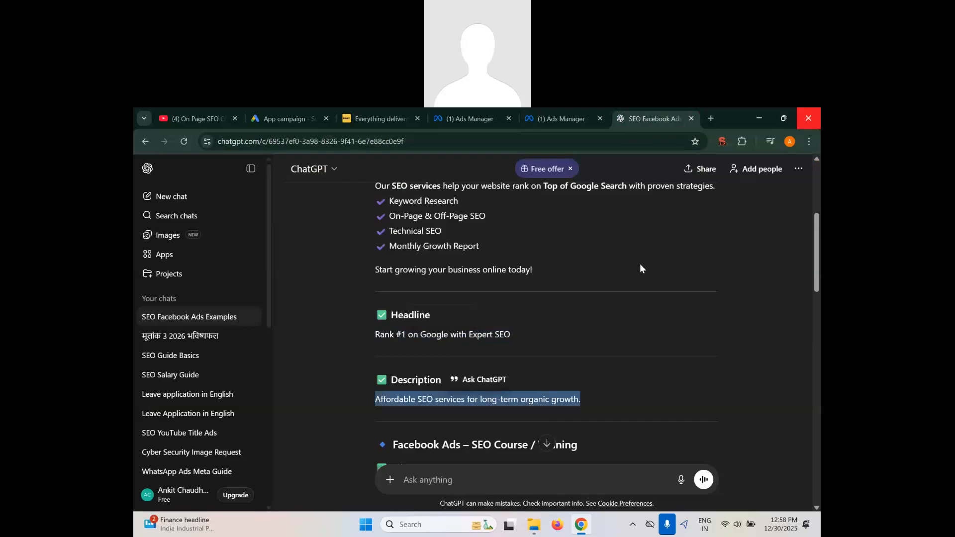
left_click(572, 120)
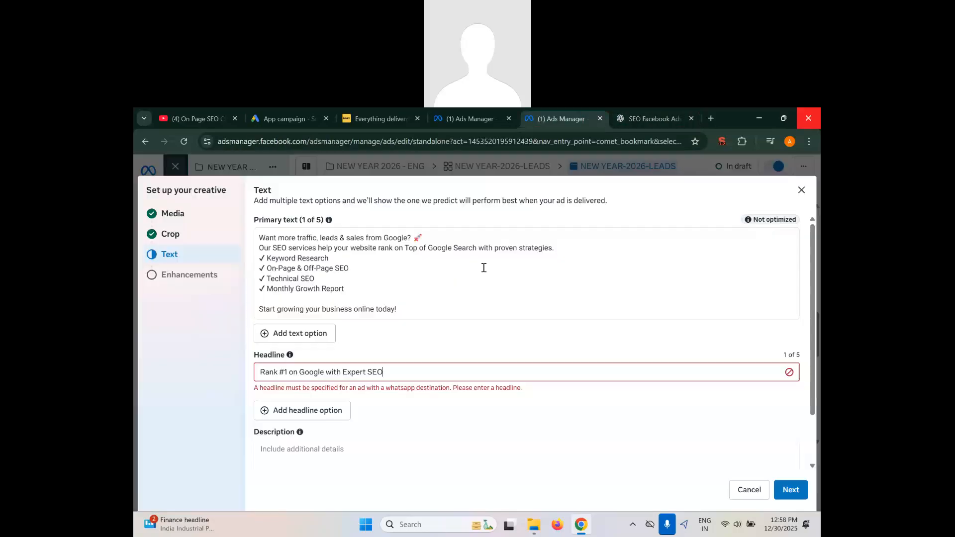
left_click(307, 462)
key("ctrl+v")
scroll(446, 369, "down", 2)
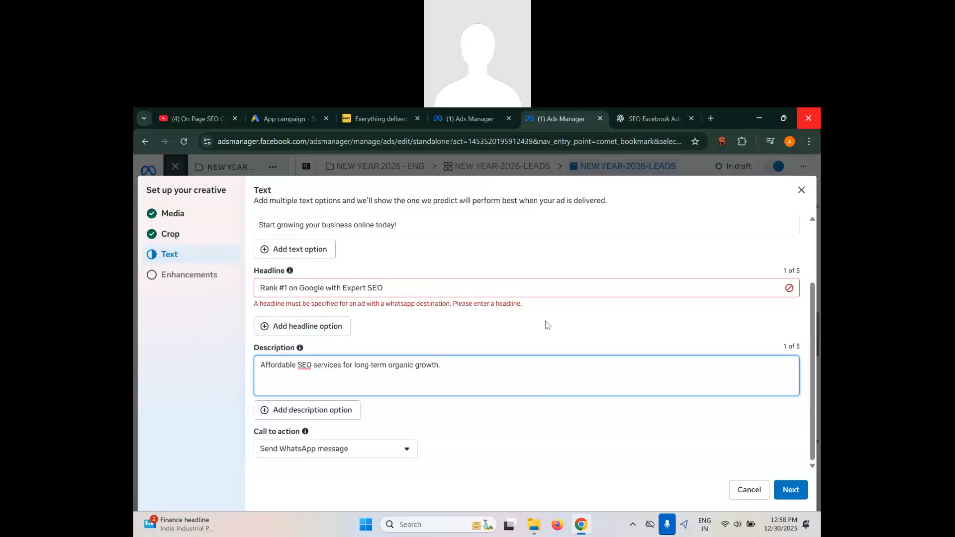
- Finish the creative with the Send WhatsApp message call to action and the default Advantage+ enhancements, and check the feed previews
left_click(422, 289)
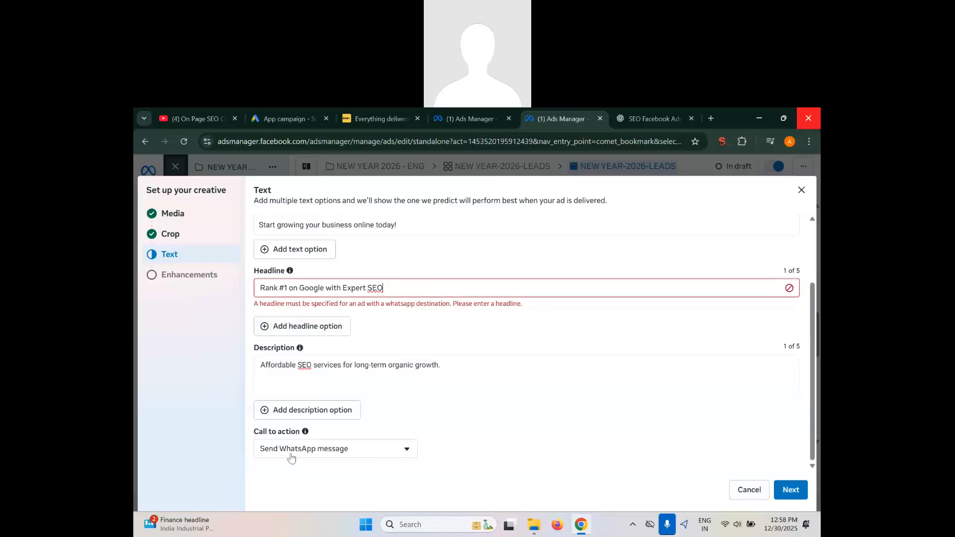
left_click(777, 490)
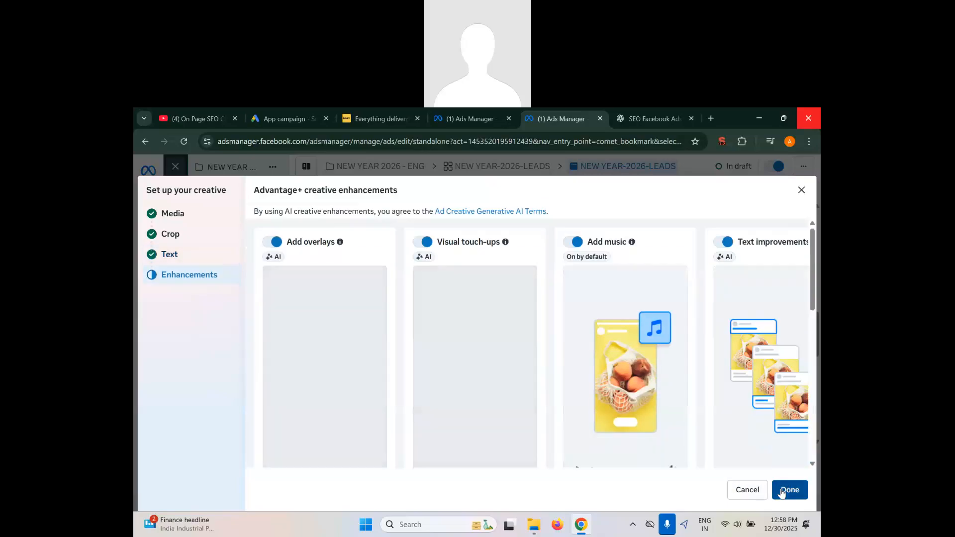
left_click(781, 491)
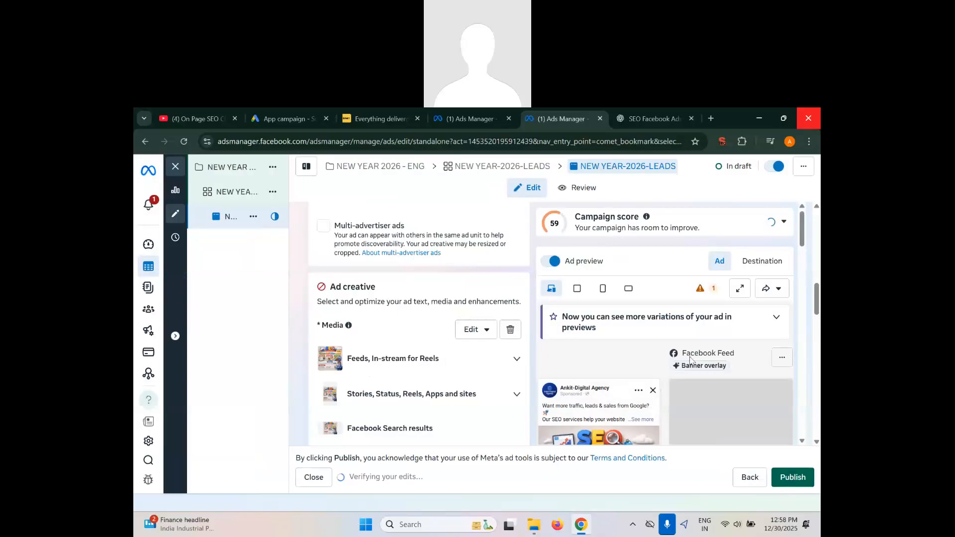
scroll(646, 344, "down", 3)
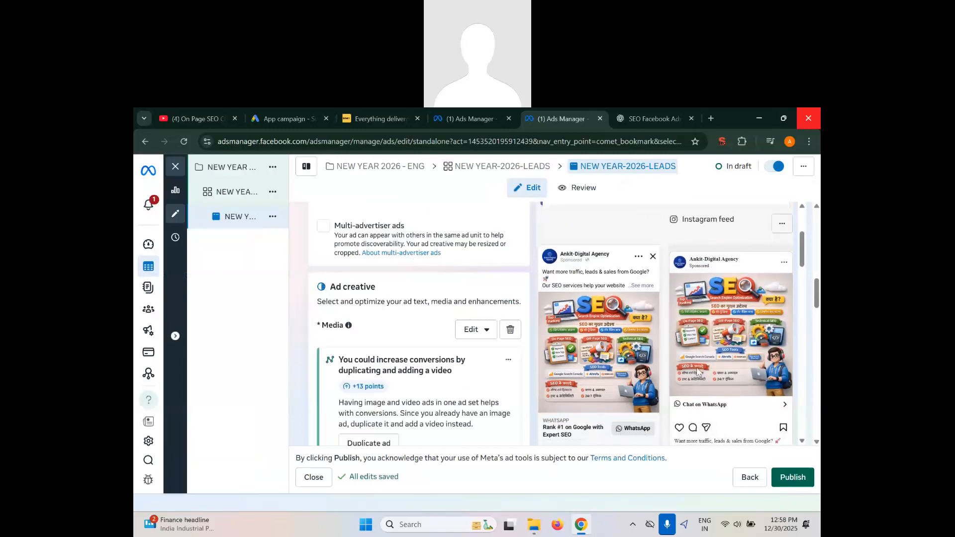
scroll(764, 302, "up", 2)
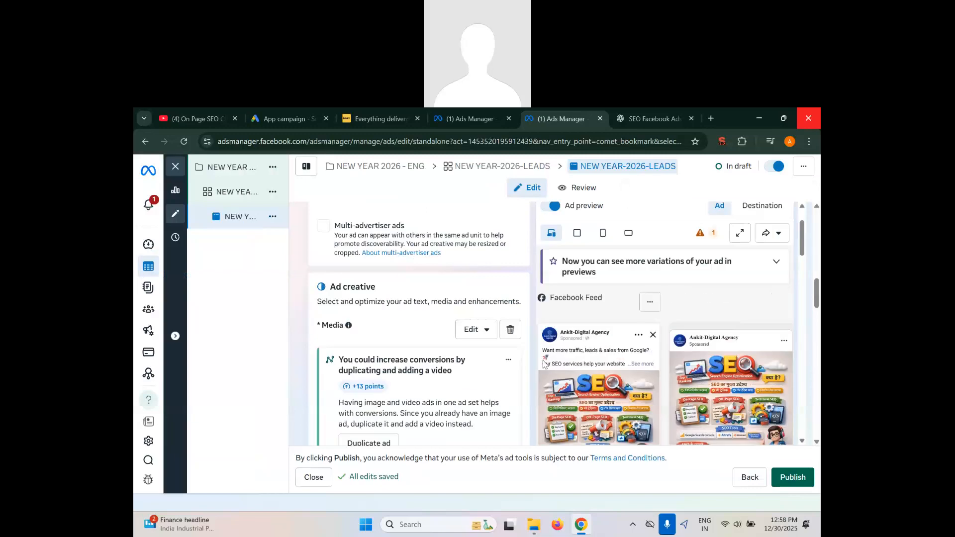
- Reopen the creative, join the primary text's second line "Our SEO services help…" onto the first line, and finish the creative again
left_click(473, 331)
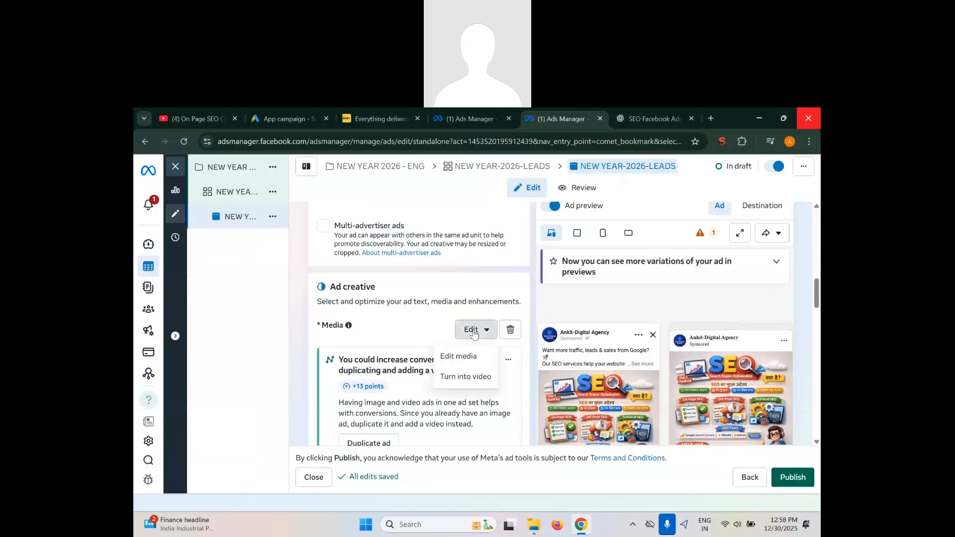
left_click(457, 358)
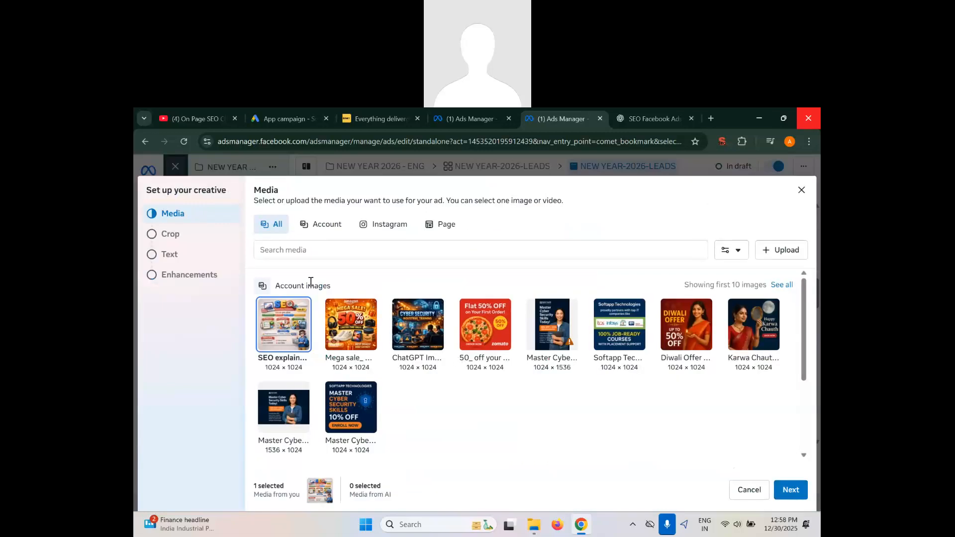
left_click(174, 256)
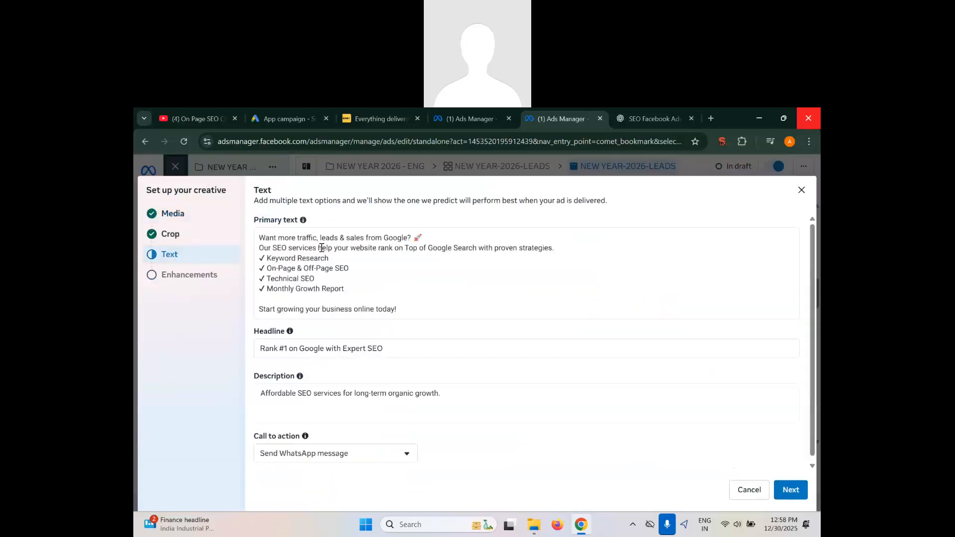
left_click(262, 247)
key("BackSpace")
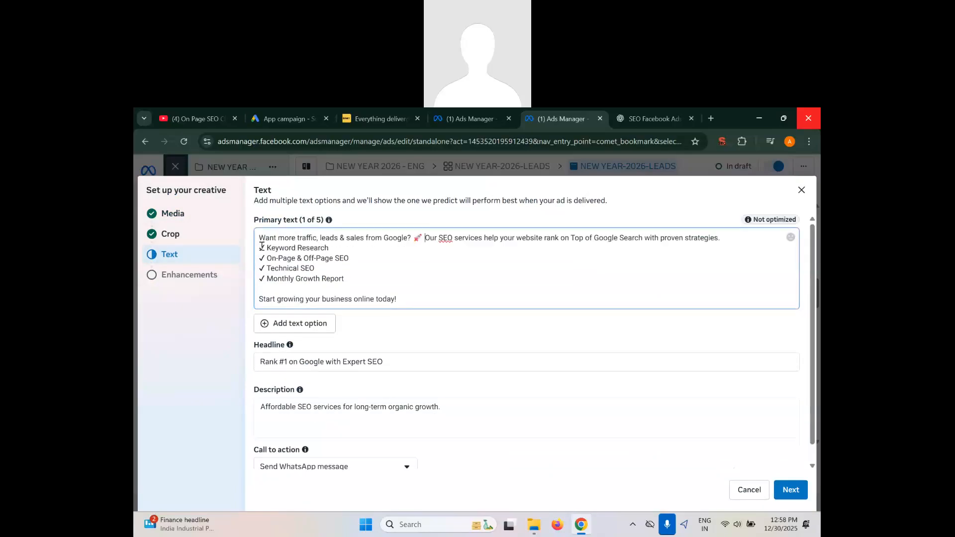
left_click(790, 492)
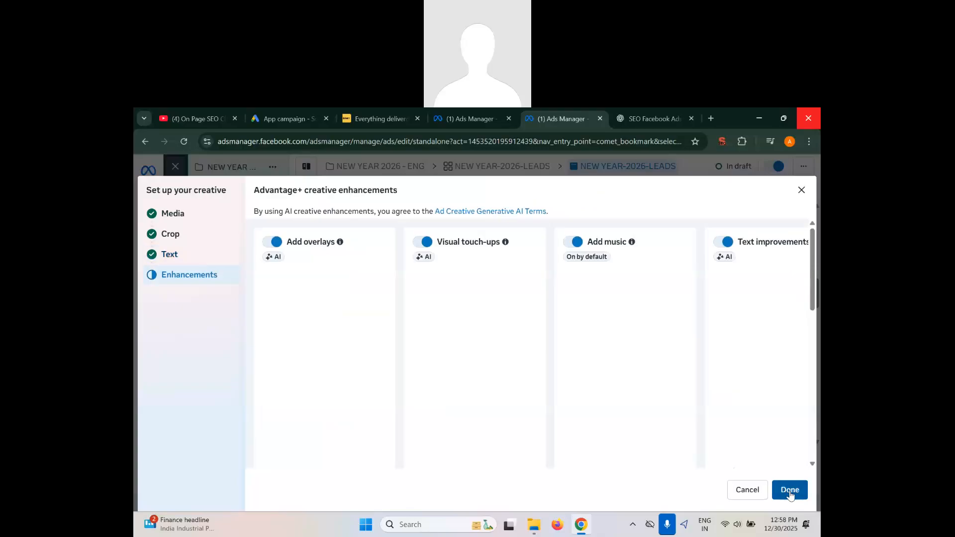
left_click(790, 491)
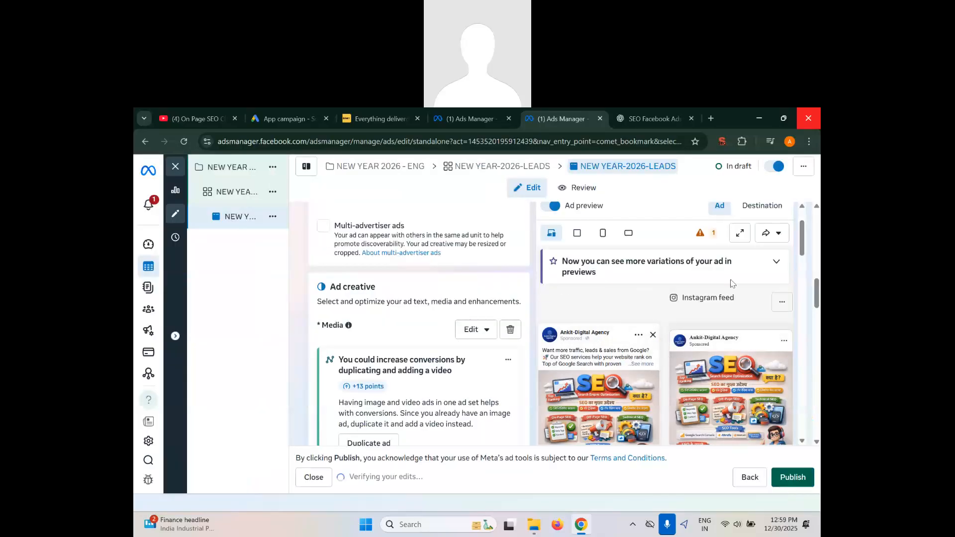
- Examine the ad across the Facebook and Instagram placements and the sharing options in the advanced preview, then save and close it
left_click(740, 232)
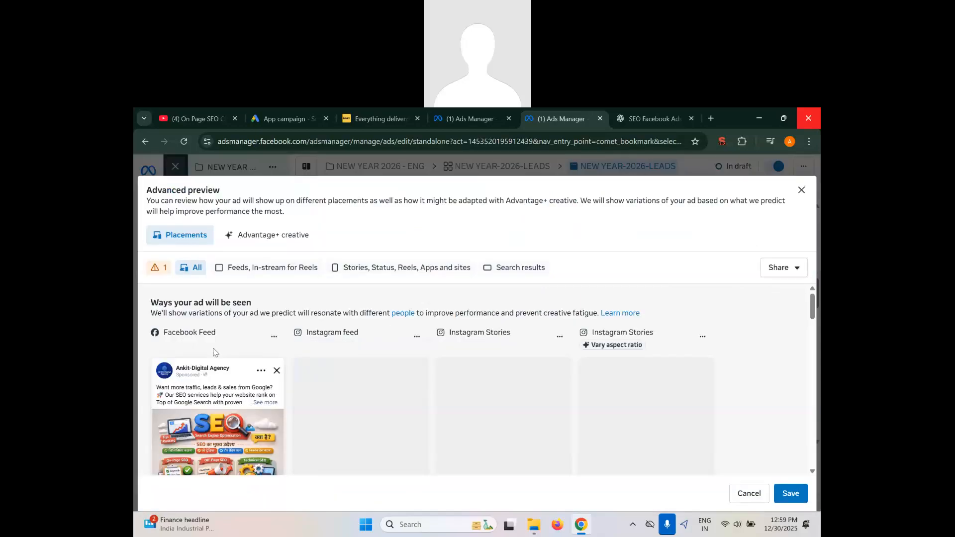
double_click(228, 336)
double_click(354, 332)
left_click_drag(464, 333, 535, 339)
scroll(532, 386, "down", 3)
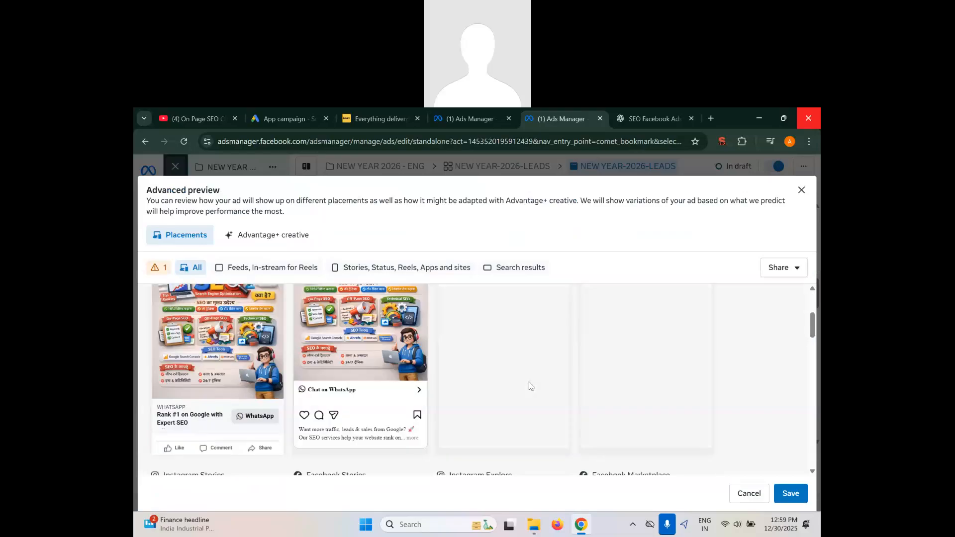
scroll(532, 386, "up", 3)
scroll(531, 386, "down", 3)
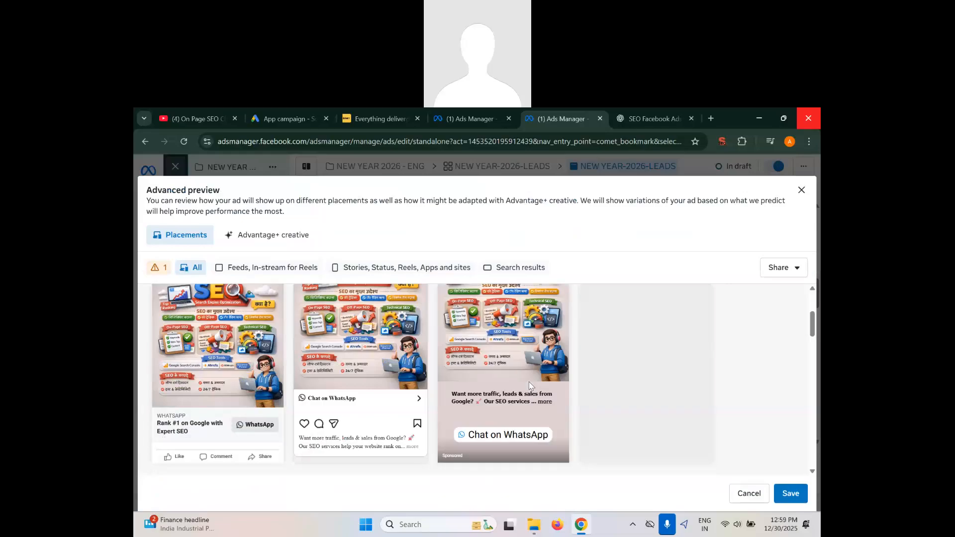
scroll(530, 381, "up", 3)
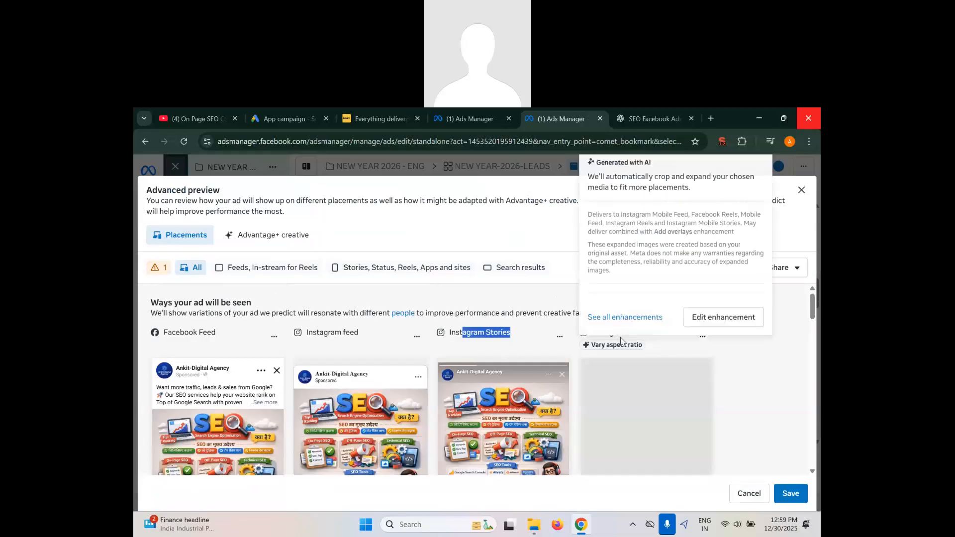
scroll(644, 426, "down", 5)
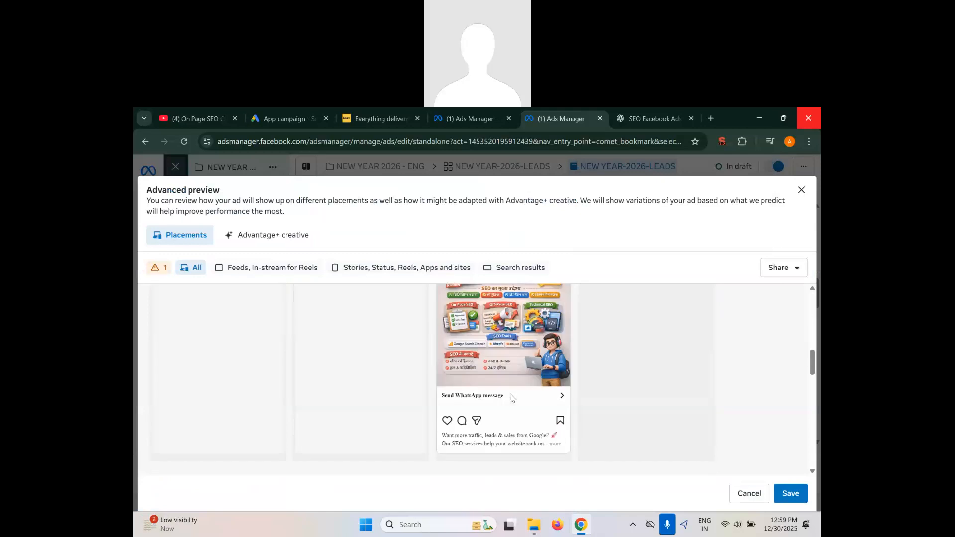
left_click(781, 267)
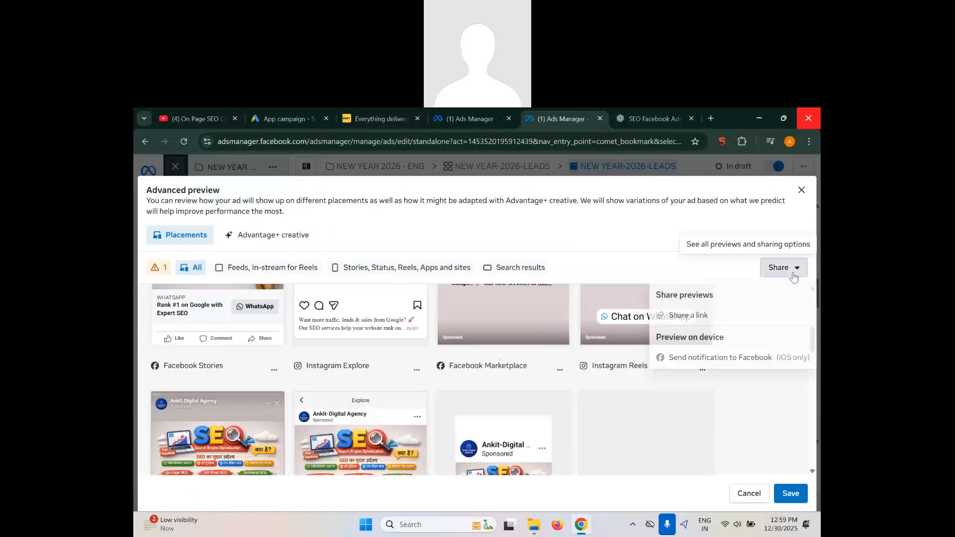
left_click(654, 247)
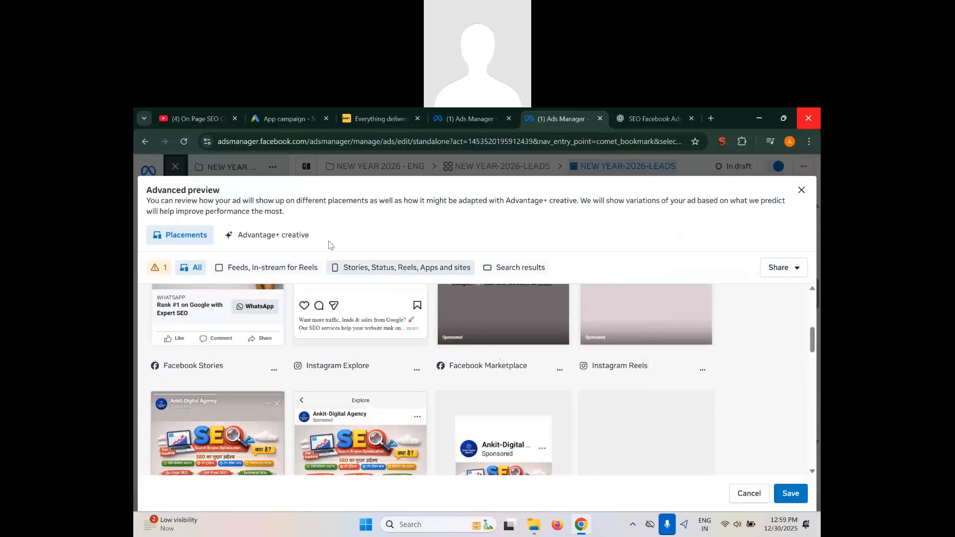
left_click(800, 502)
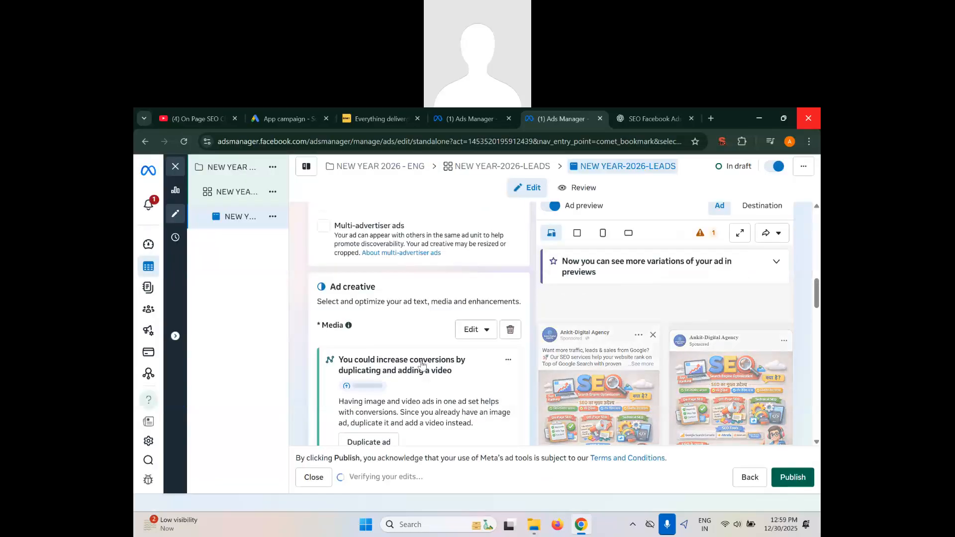
- Open the suggested WhatsApp chat template for editing and save it with its default welcome and pre-filled messages
scroll(467, 358, "down", 7)
scroll(422, 365, "down", 10)
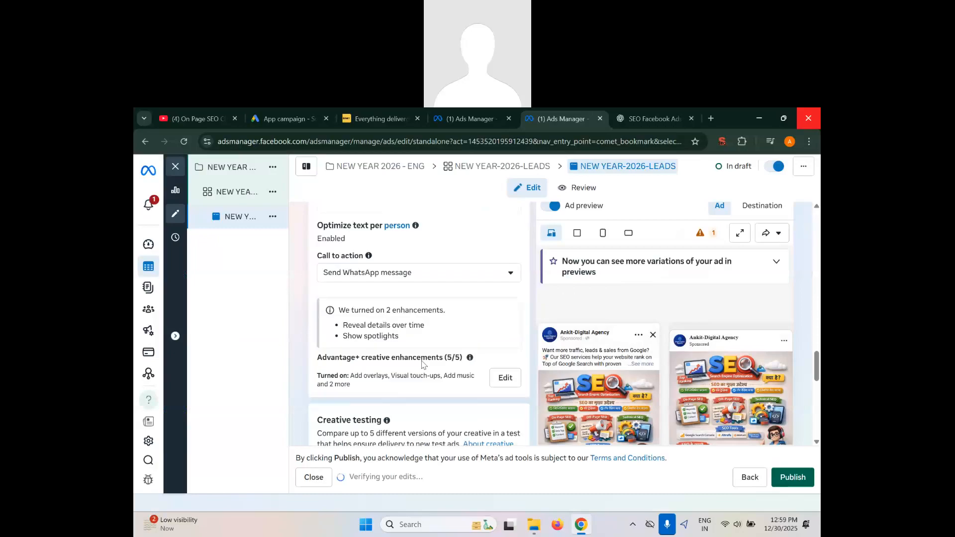
scroll(422, 366, "down", 2)
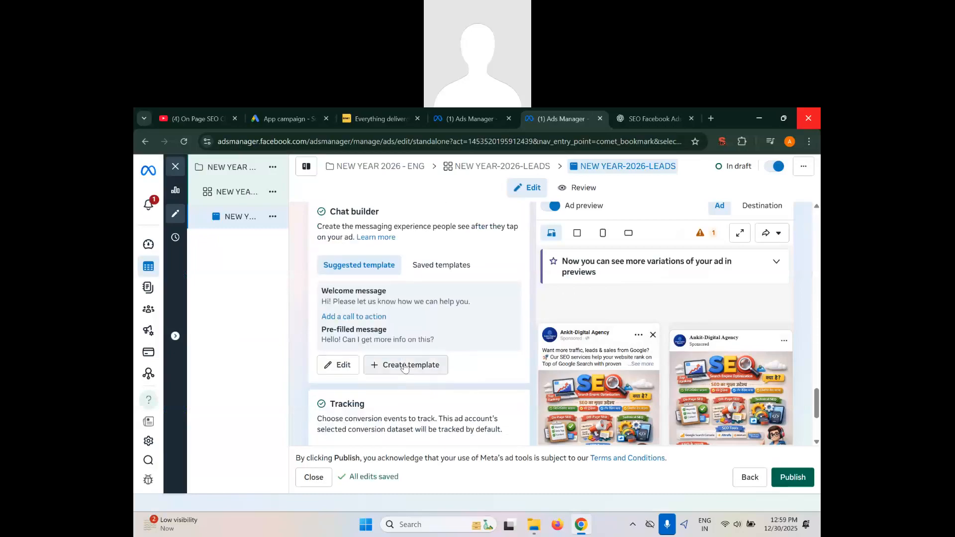
left_click(339, 365)
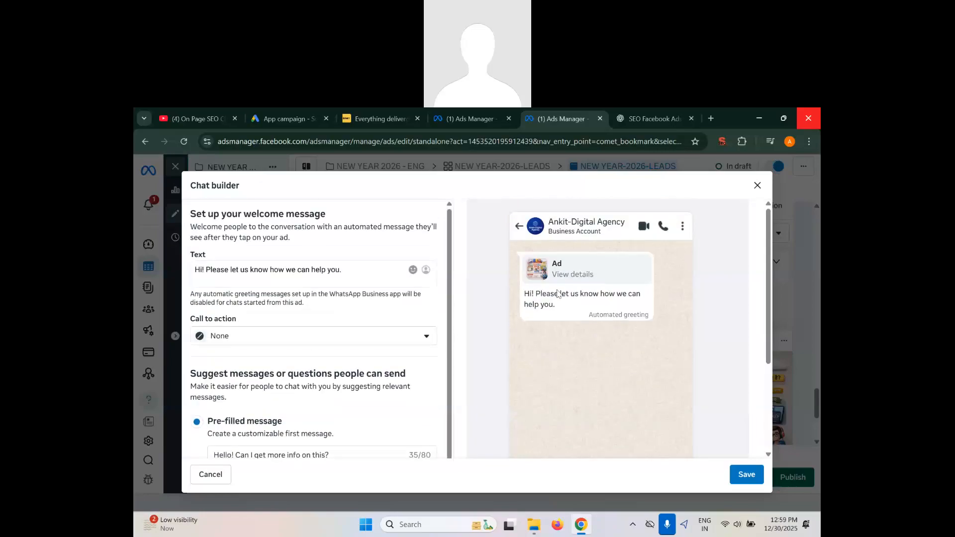
left_click(743, 473)
- Check the tracking settings and the remaining ad previews, and publish the campaign with its ad set and ad
scroll(619, 395, "down", 3)
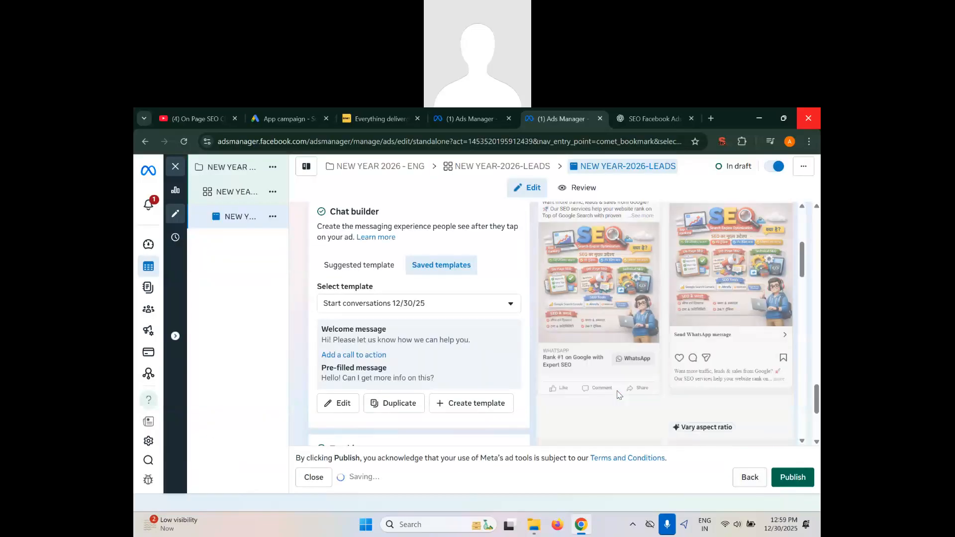
scroll(488, 377, "down", 3)
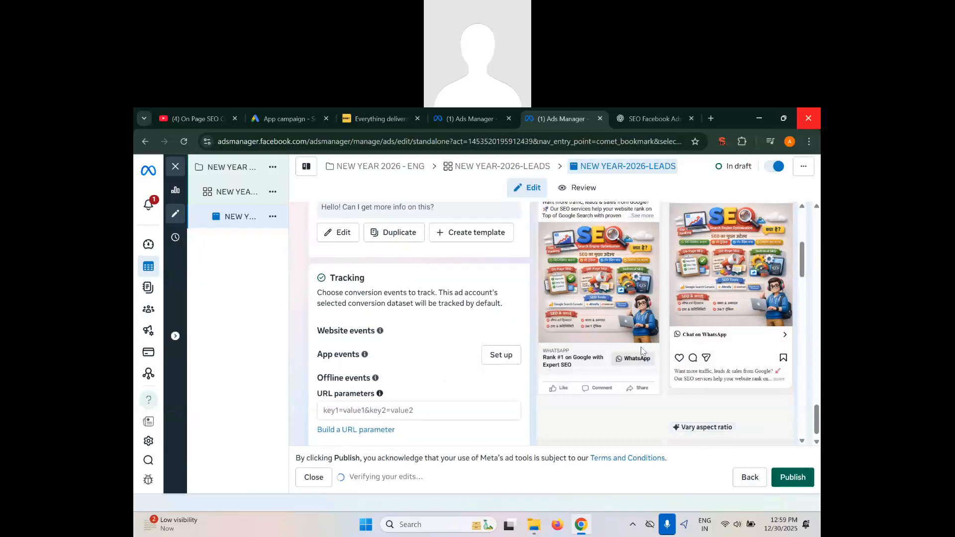
scroll(647, 368, "down", 5)
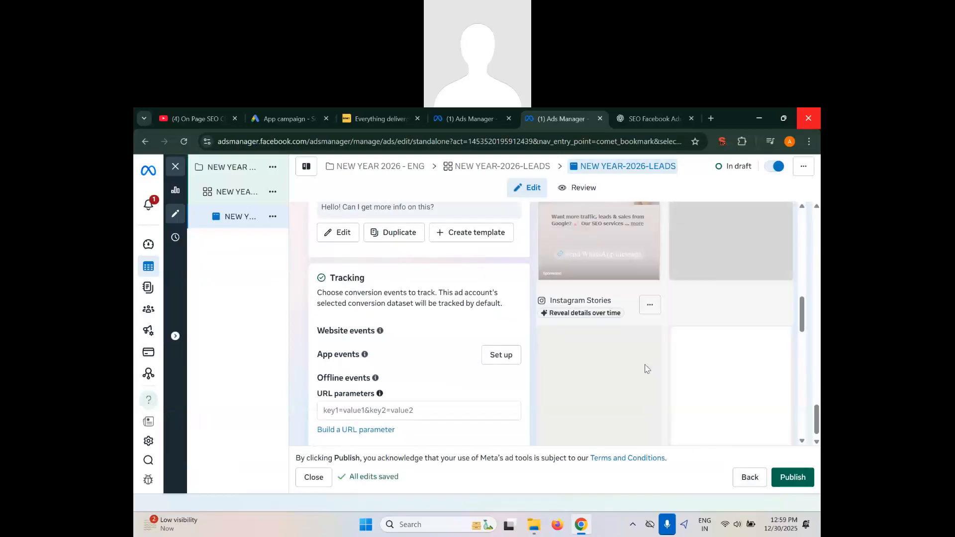
scroll(646, 368, "down", 5)
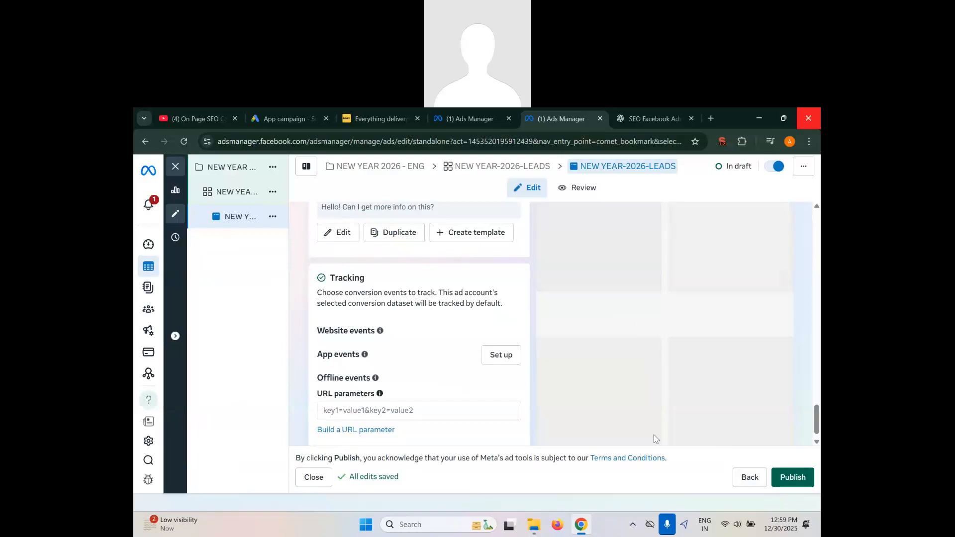
left_click(792, 478)
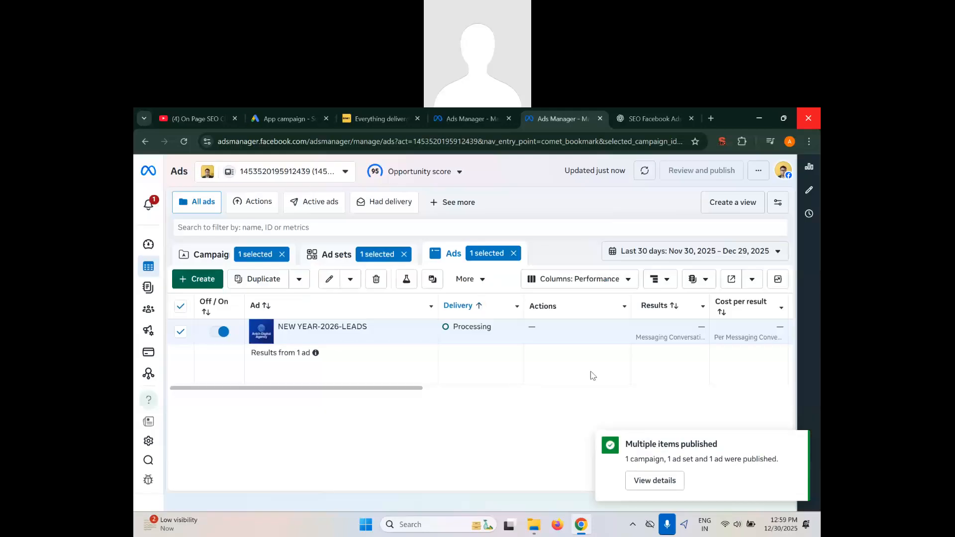
- View the publishing confirmation details, and look through the account's payment settings and payment activity
left_click(655, 481)
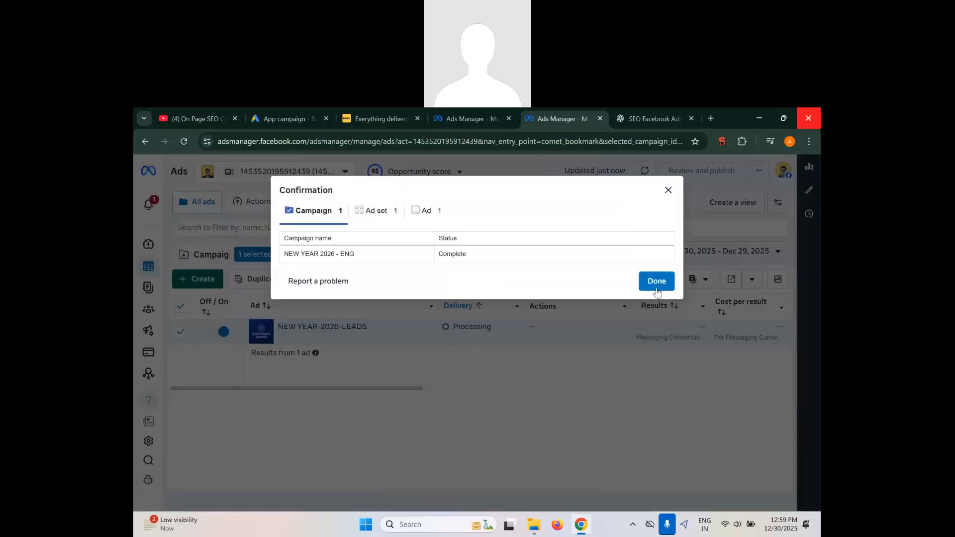
left_click(656, 282)
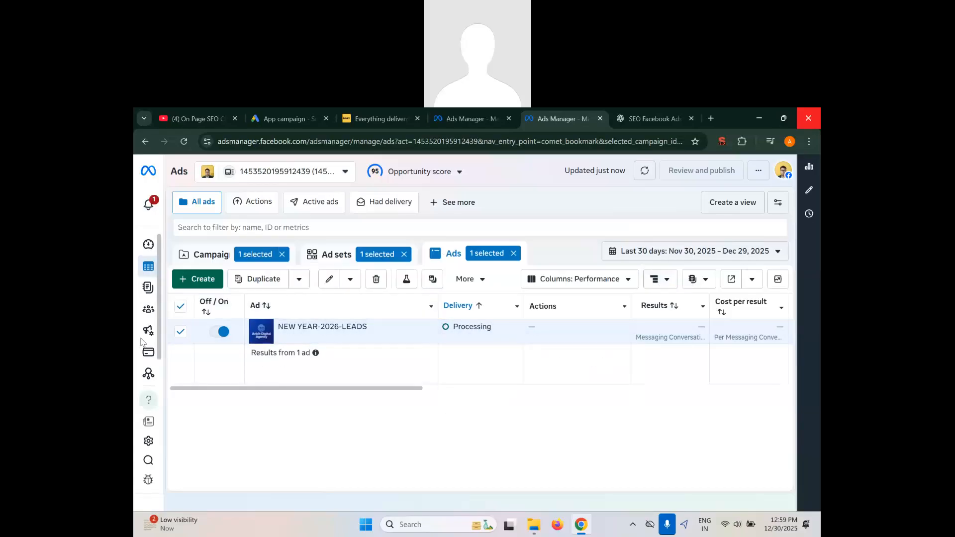
left_click(175, 356)
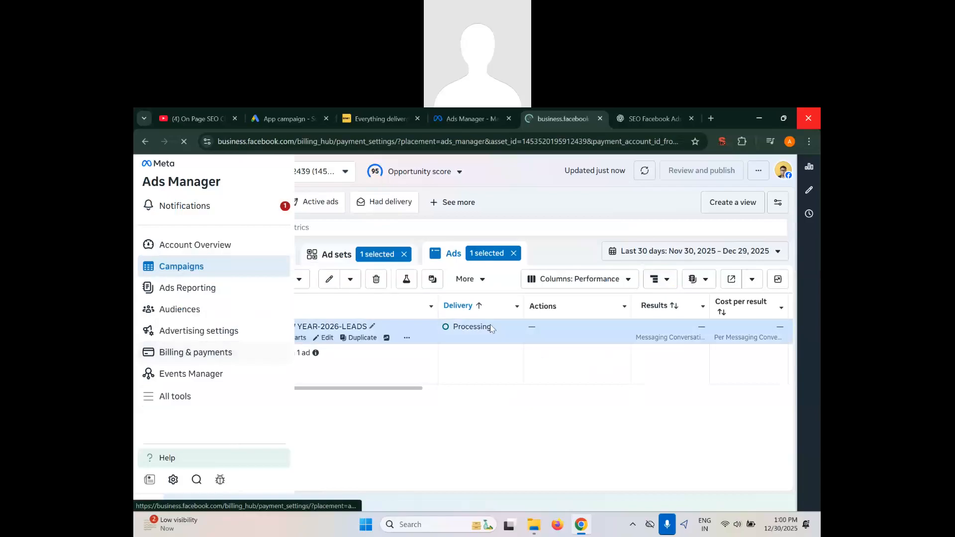
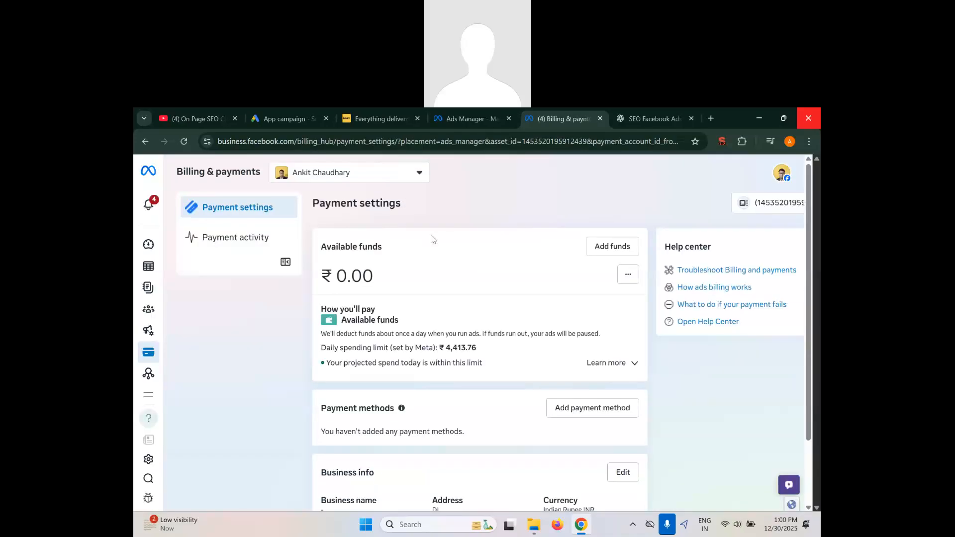
left_click(237, 237)
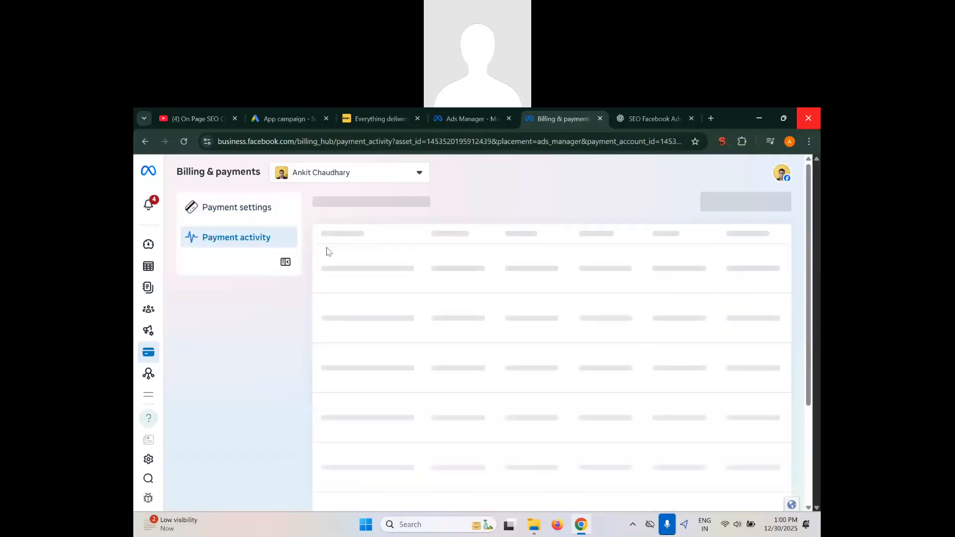
- Open the ad in the "NEW YEAR 2026 - ENG" campaign to check its delivery status, and view the audiences list
mouse_move(159, 279)
left_click(183, 268)
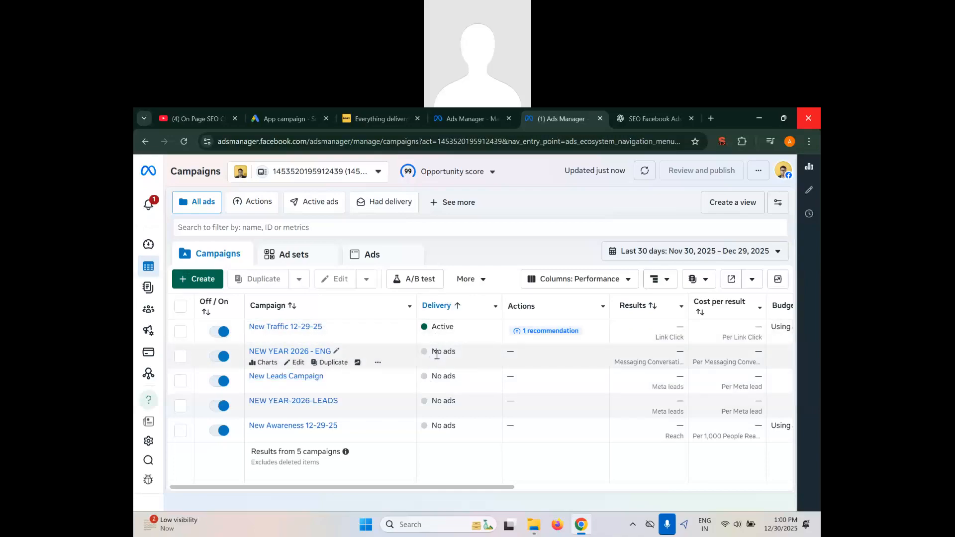
left_click(297, 363)
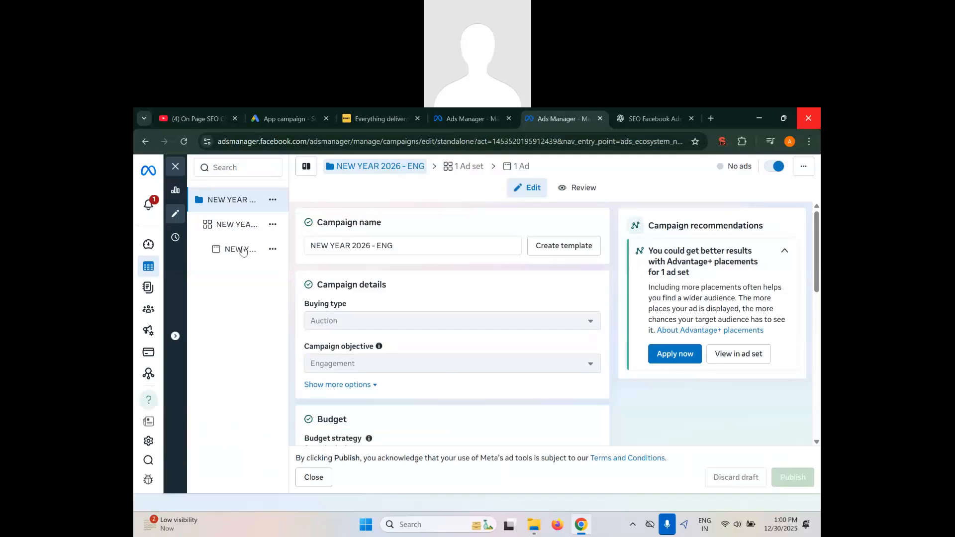
left_click(239, 249)
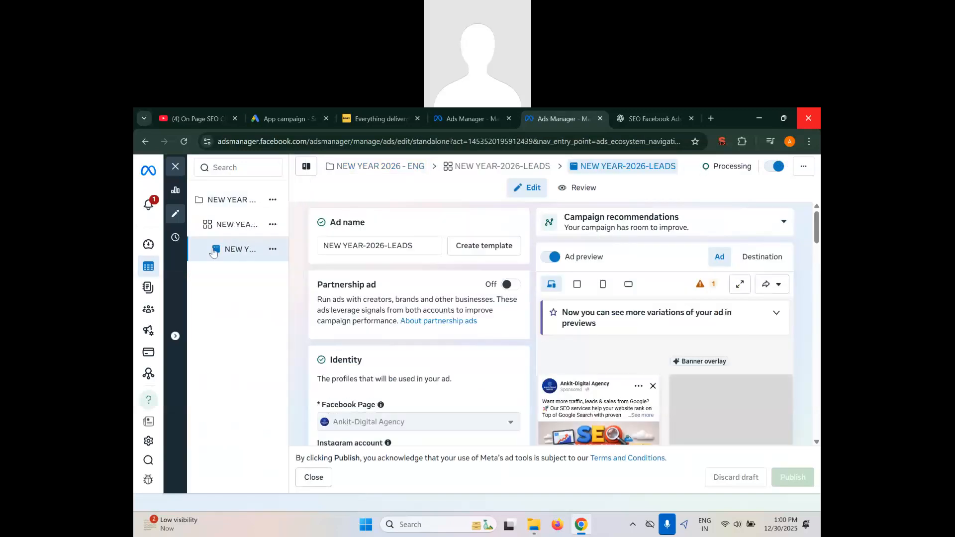
mouse_move(184, 273)
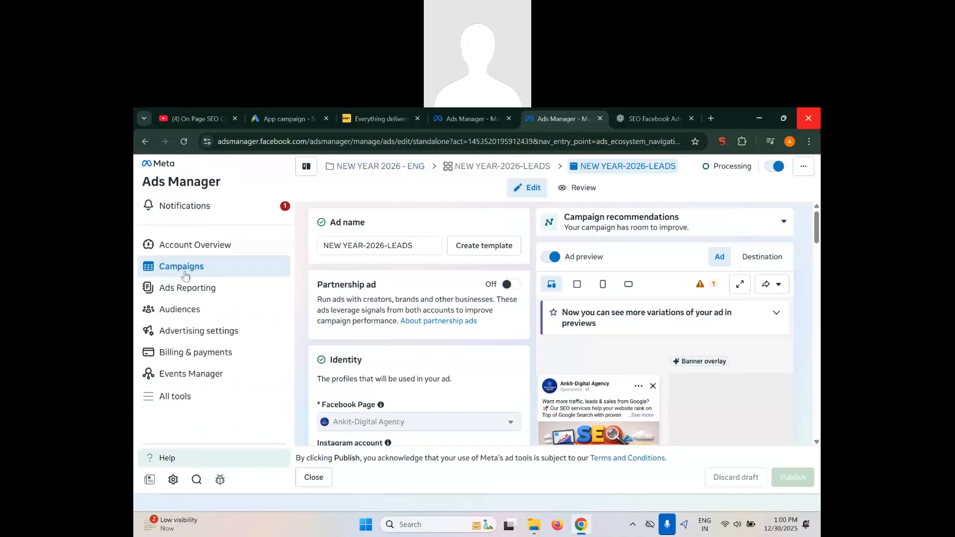
left_click(188, 308)
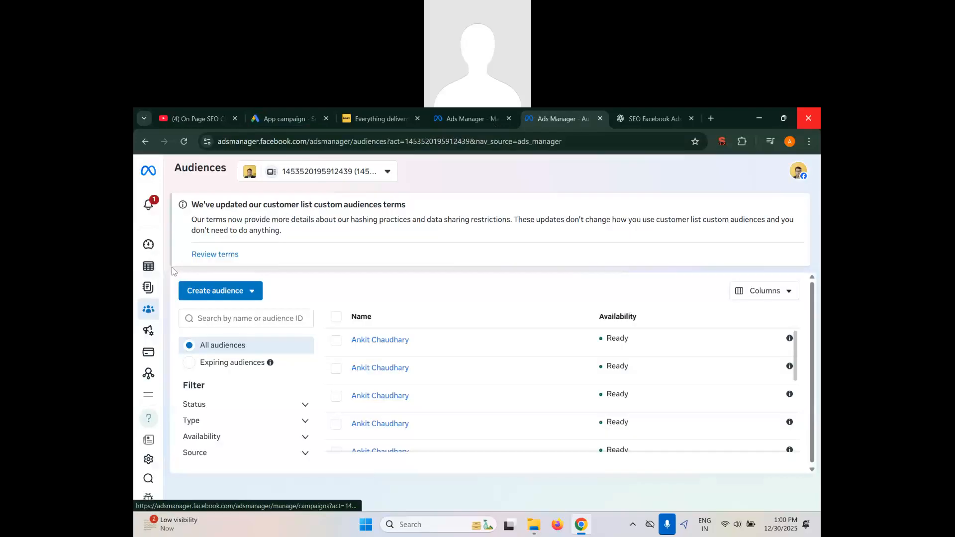
- Delete the campaigns "New Leads Campaign", "NEW YEAR-2026-LEADS" and "New Awareness 12-29-25" from the campaign list
mouse_move(159, 264)
left_click(182, 267)
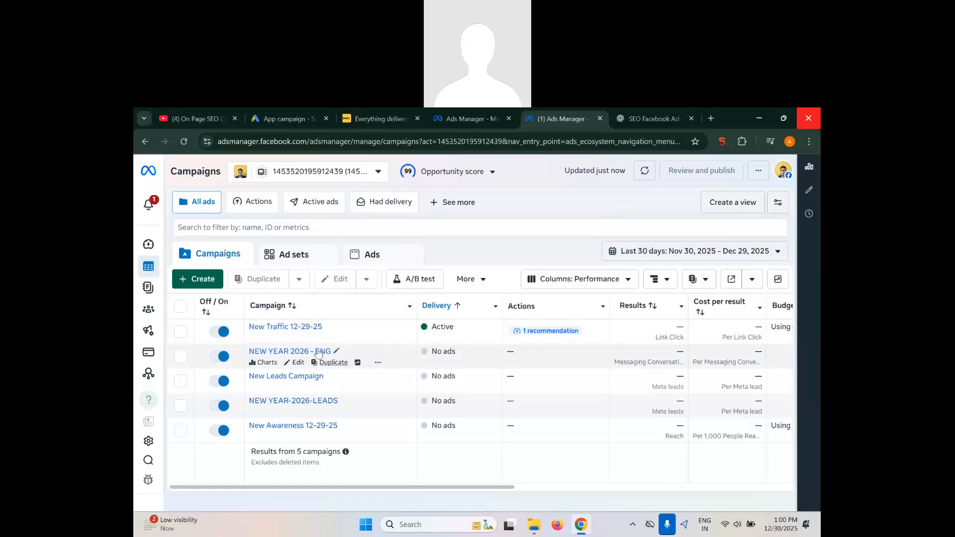
left_click(181, 381)
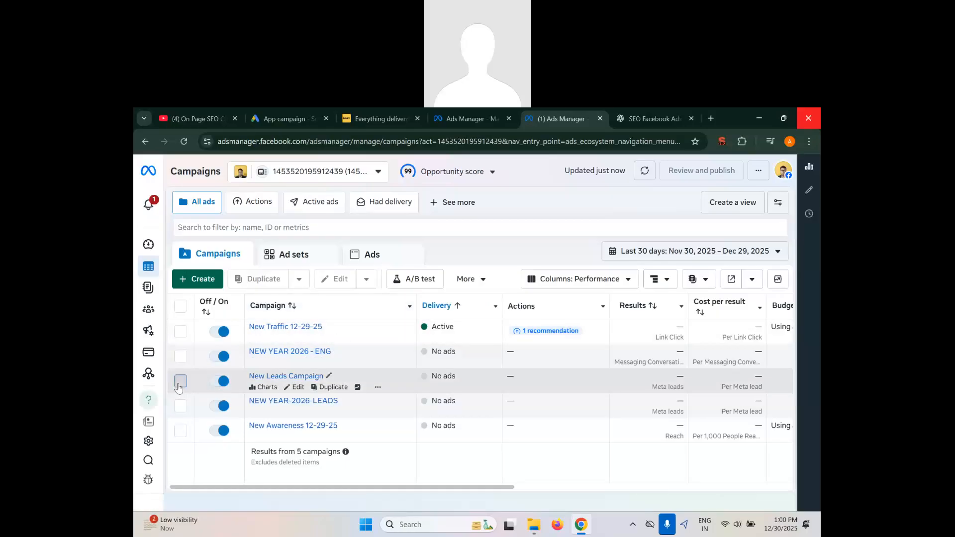
left_click(181, 406)
left_click(181, 431)
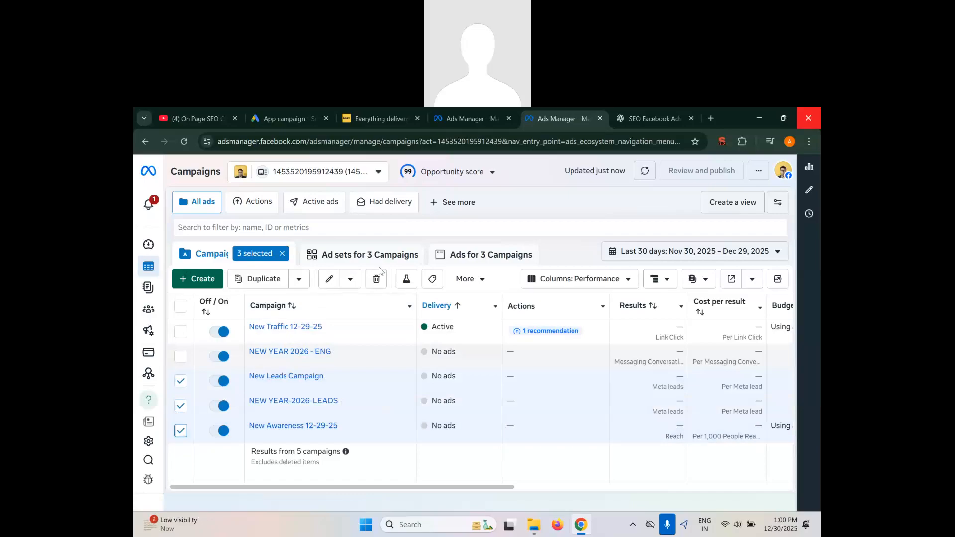
left_click(376, 279)
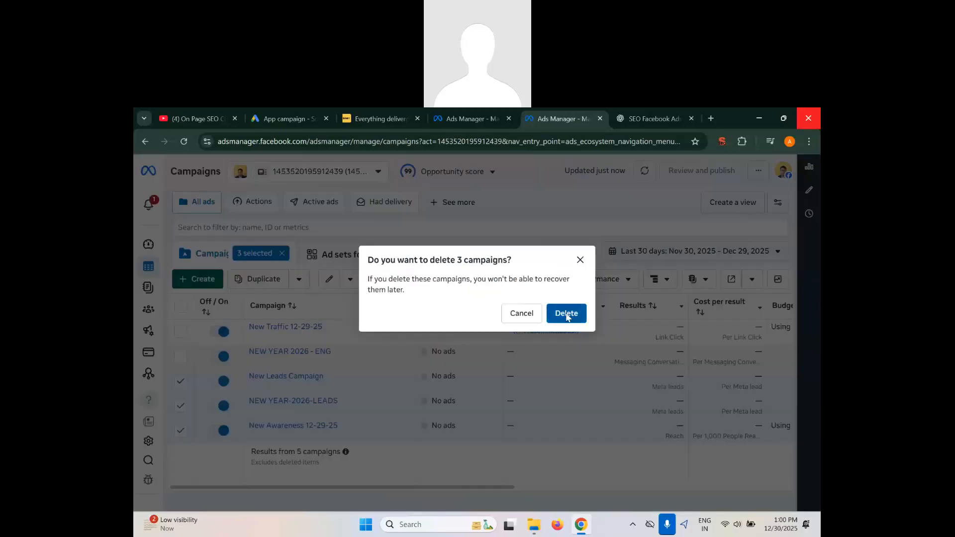
left_click(565, 313)
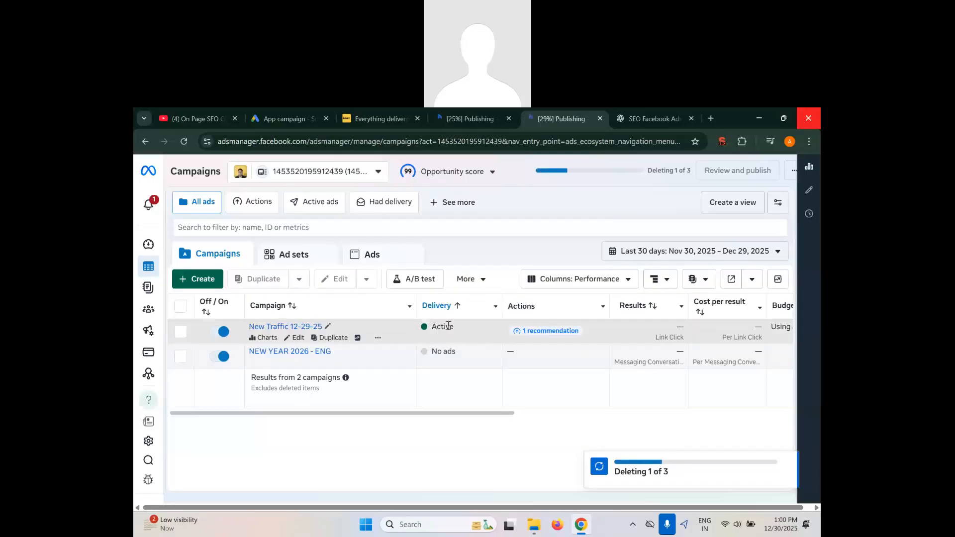
- Review the "NEW YEAR 2026 - ENG" campaign, its ad set and its ad in the editor, then close the editor
left_click(298, 363)
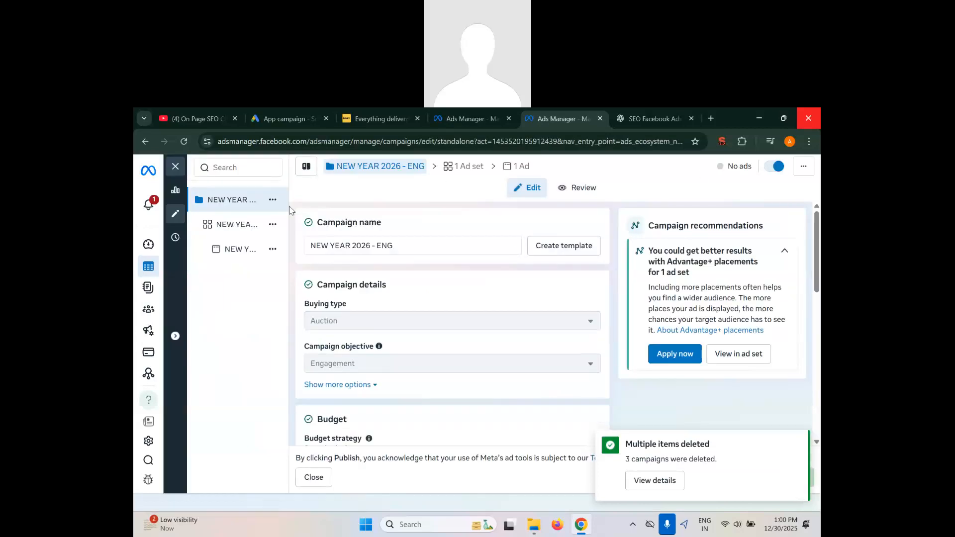
left_click(232, 229)
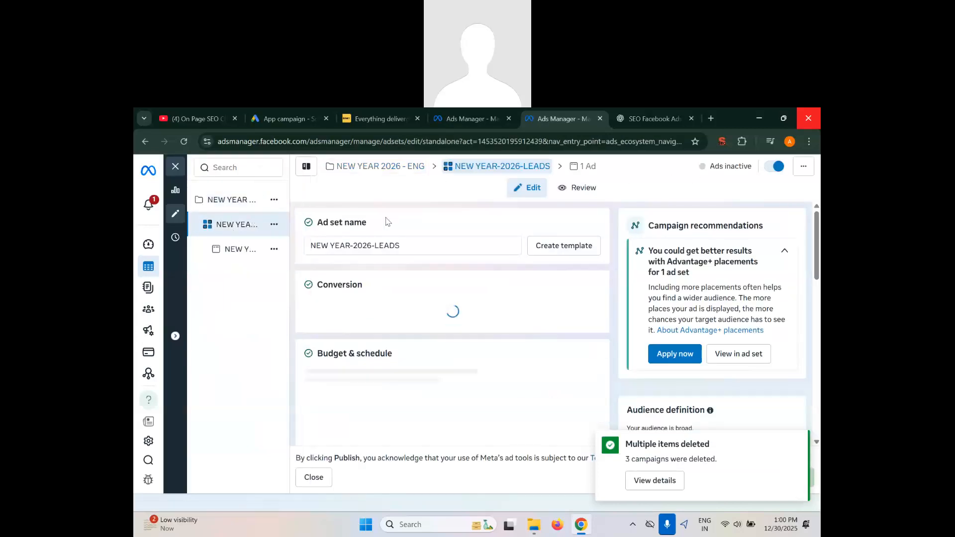
left_click(240, 250)
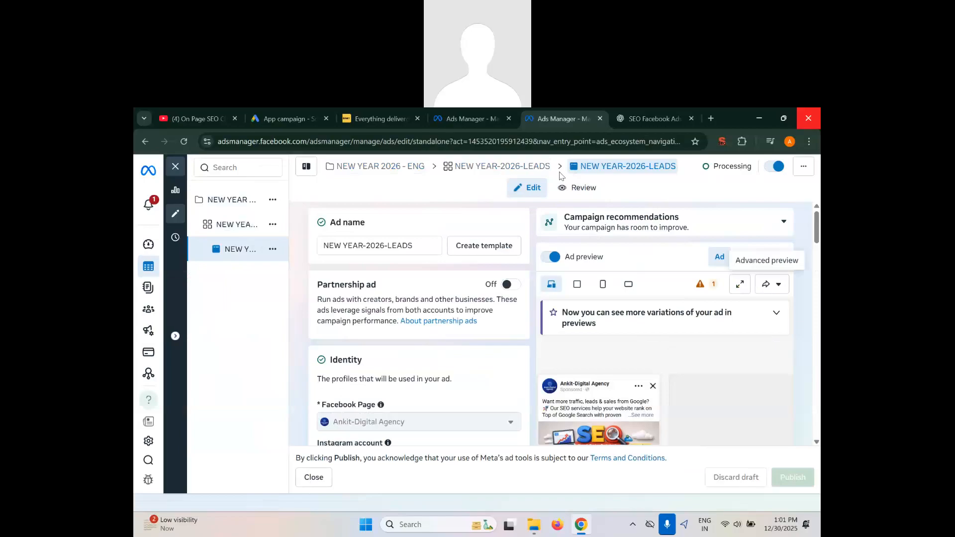
left_click_drag(289, 204, 303, 204)
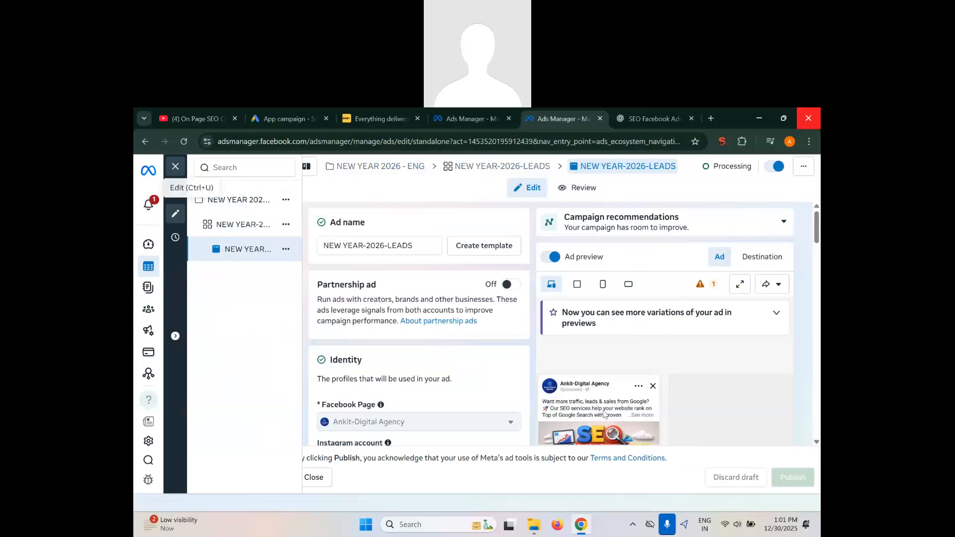
left_click(422, 245)
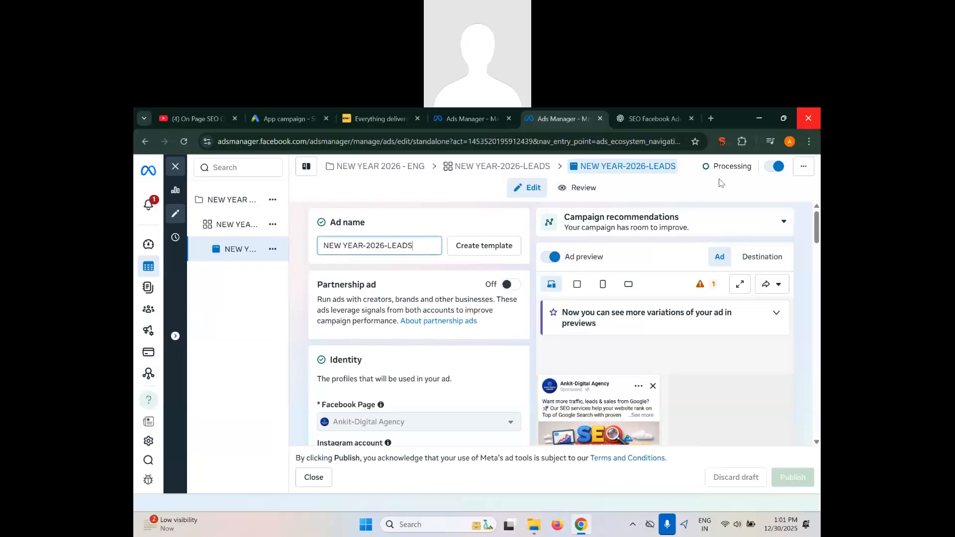
left_click(175, 166)
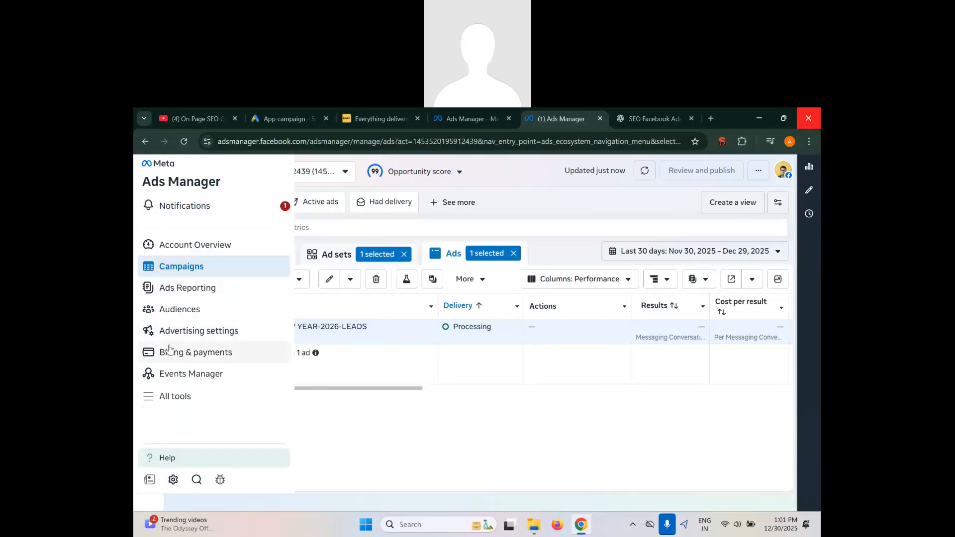
- Look at the payment settings, and recheck the status of the "NEW YEAR 2026 - ENG" campaign's ad in the editor
left_click(169, 351)
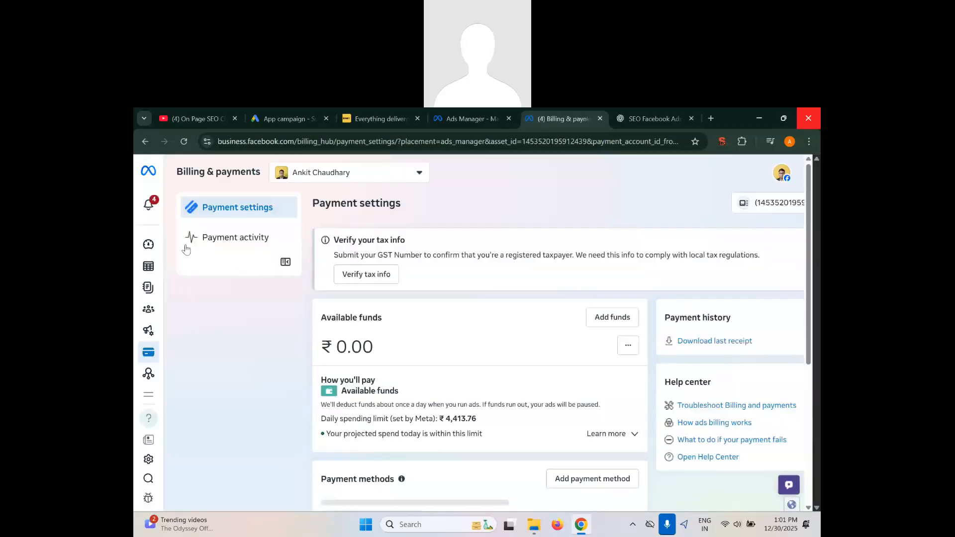
left_click(184, 266)
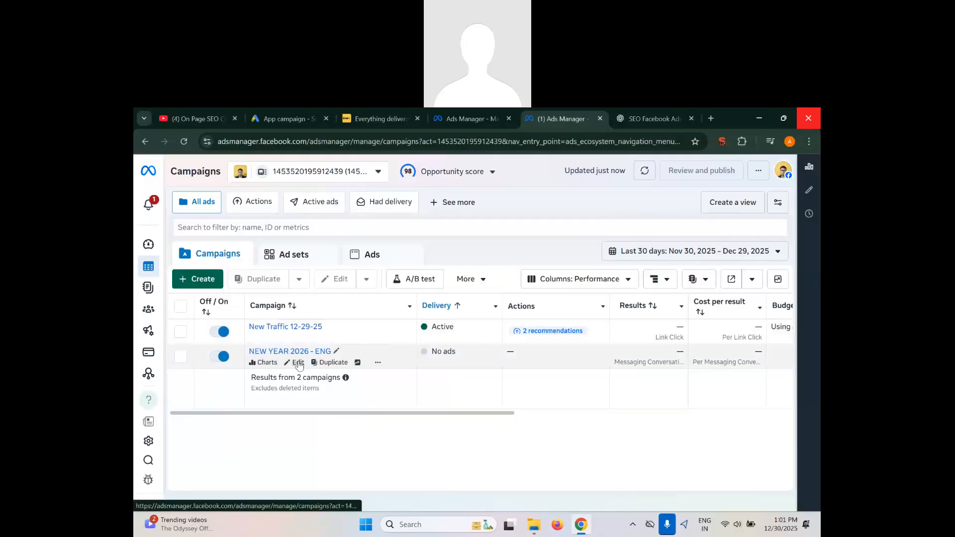
left_click(299, 363)
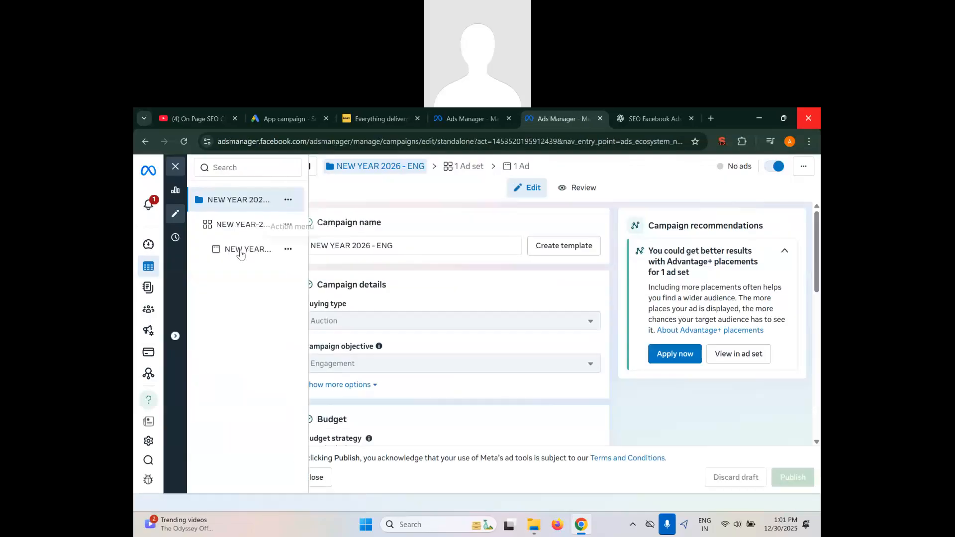
left_click(241, 252)
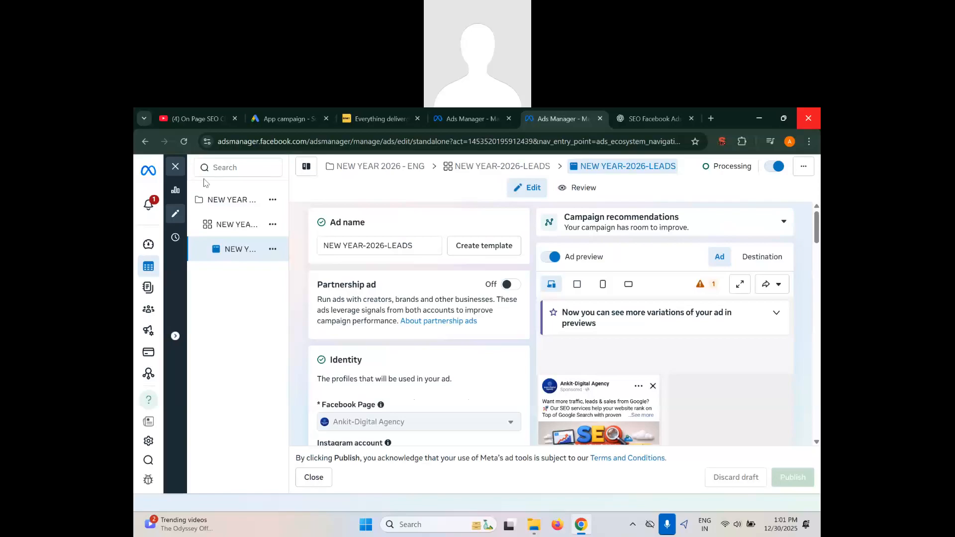
left_click(175, 166)
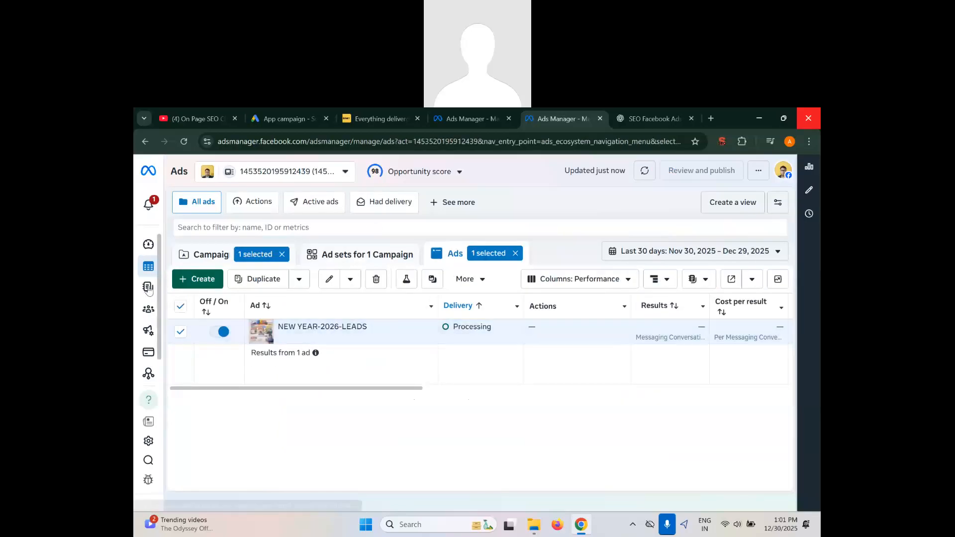
- Check the available funds and payment methods in the billing settings, then return to the campaign list
mouse_move(148, 290)
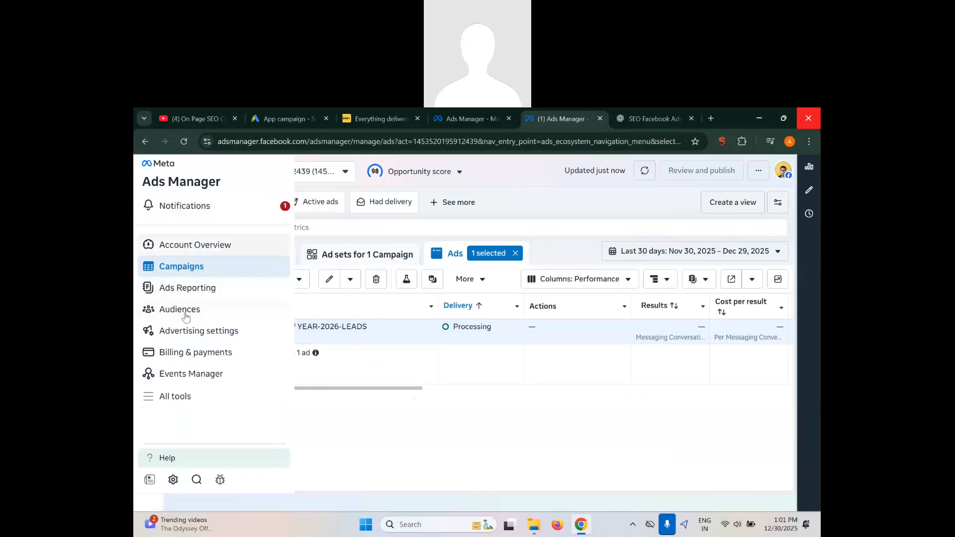
left_click(183, 357)
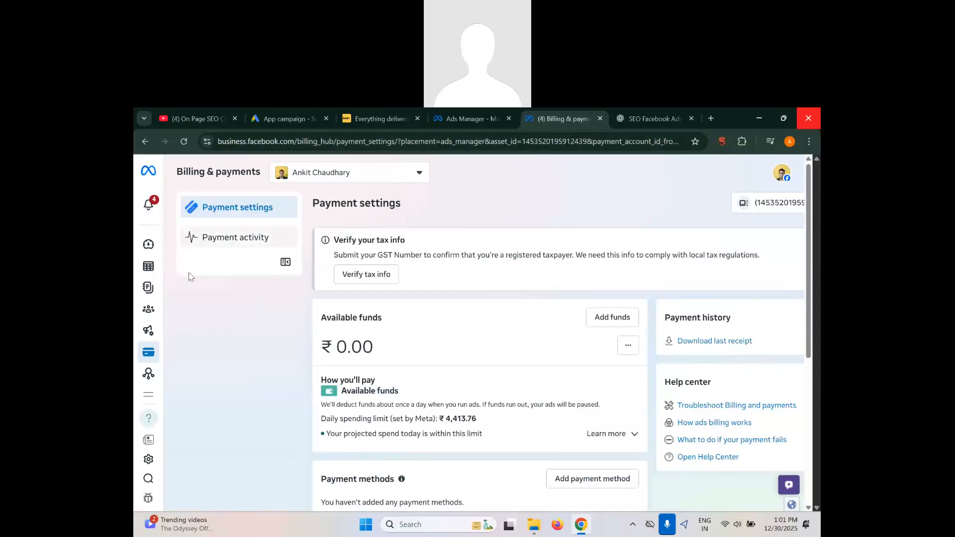
left_click(181, 266)
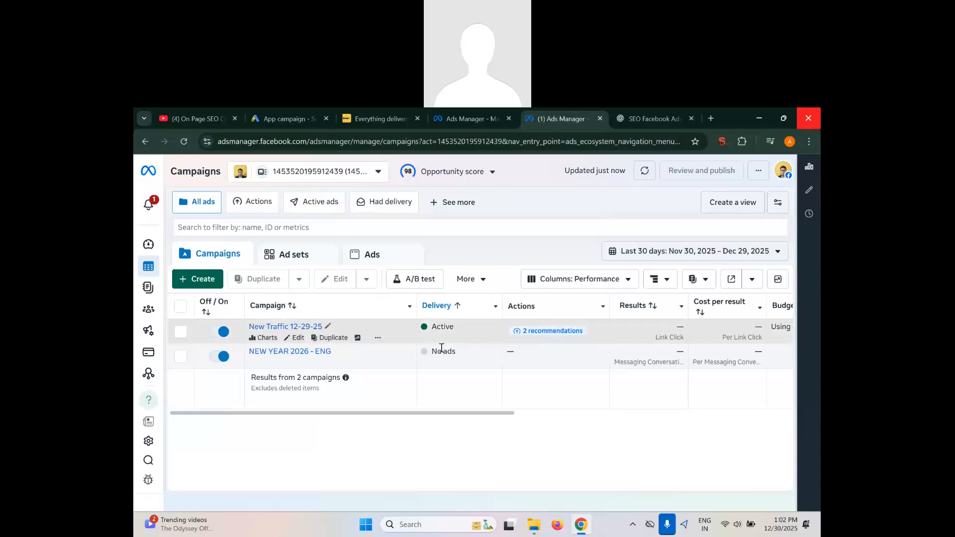
- Open the account's audiences and look through the list with their availability
mouse_move(149, 329)
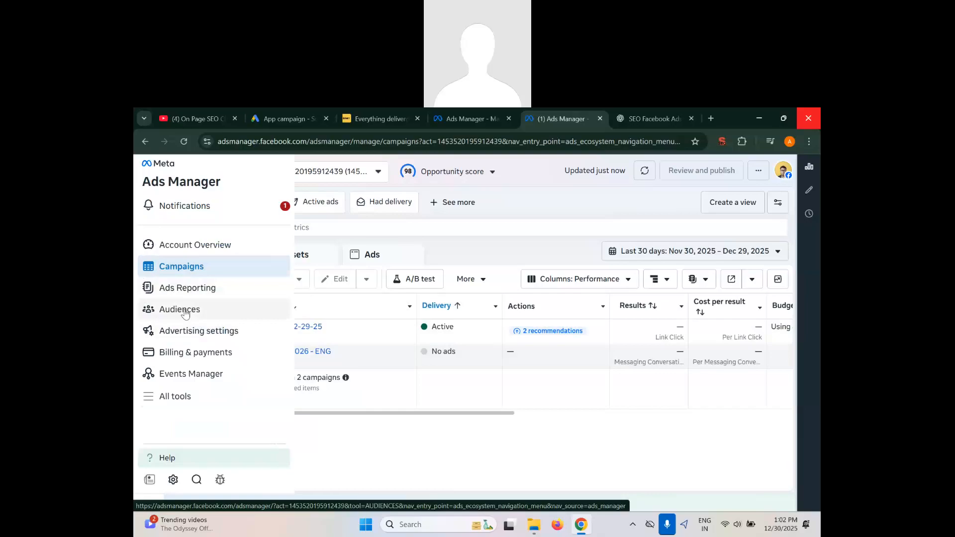
left_click(185, 314)
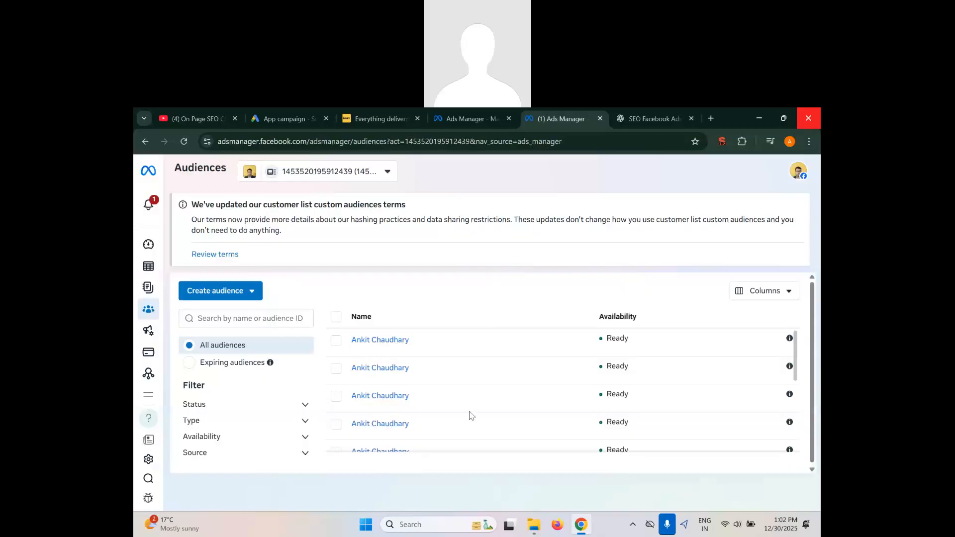
mouse_move(361, 374)
scroll(491, 417, "down", 3)
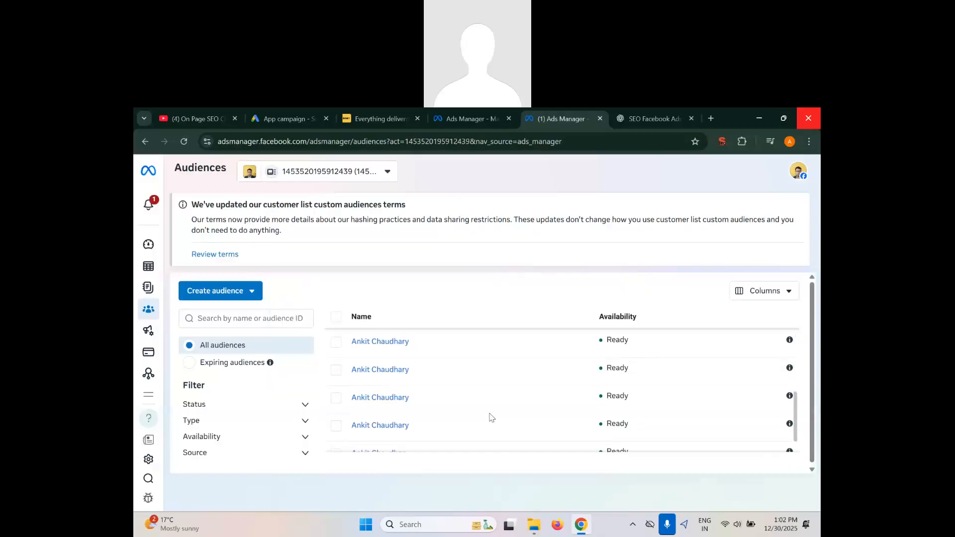
- Open the account's ads reporting and add the Ad name, Age and Day breakdowns to the pivot table report
mouse_move(150, 393)
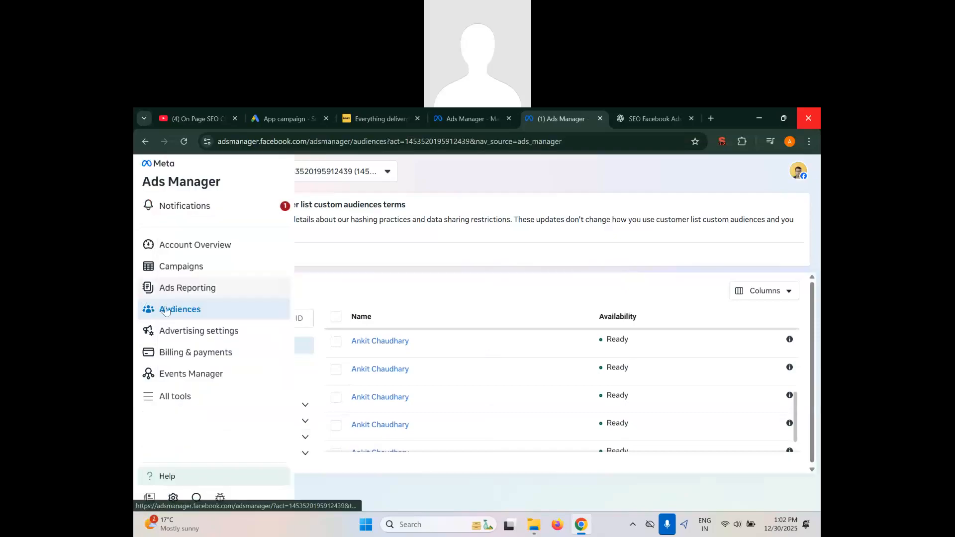
left_click(192, 289)
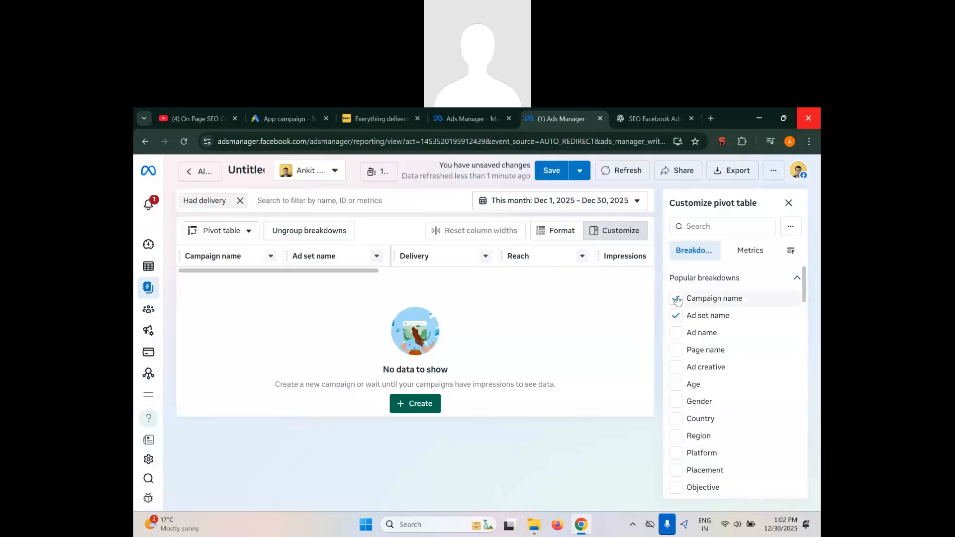
left_click(676, 333)
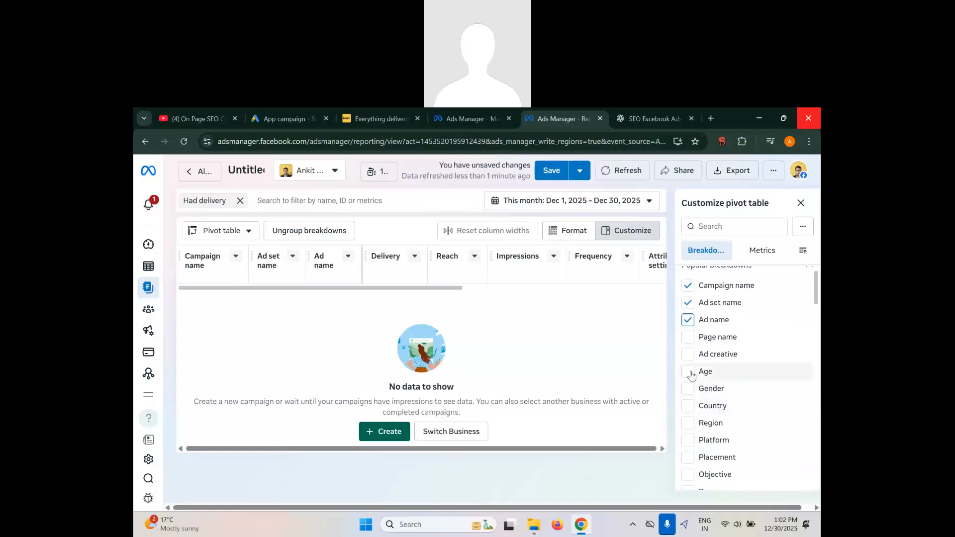
left_click(690, 374)
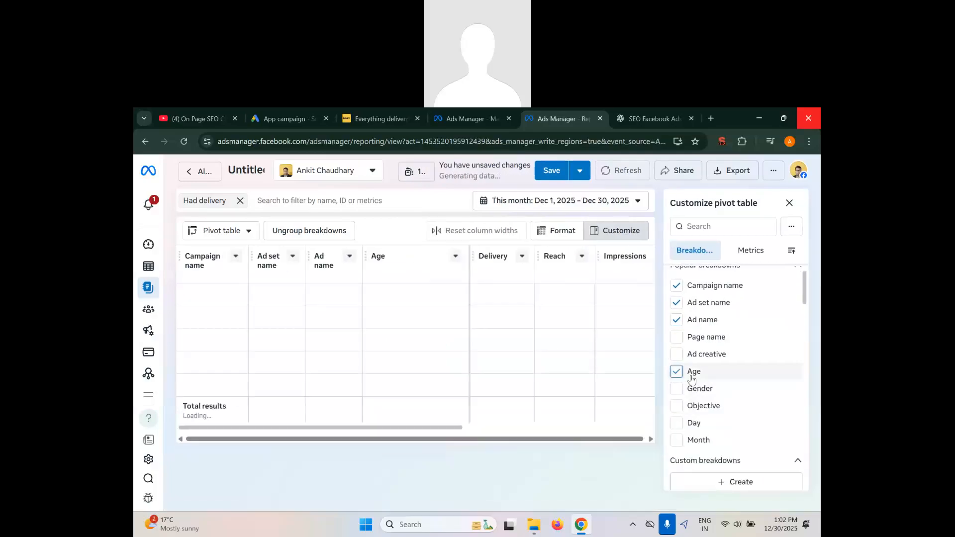
left_click(688, 424)
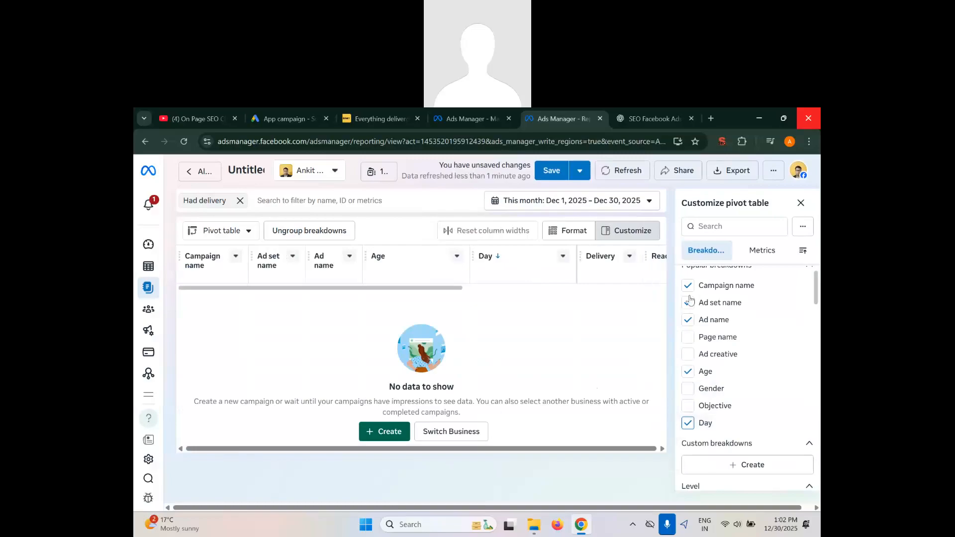
- Add the Messaging purchase source breakdown to the report, then close the pivot table customization
scroll(778, 405, "down", 3)
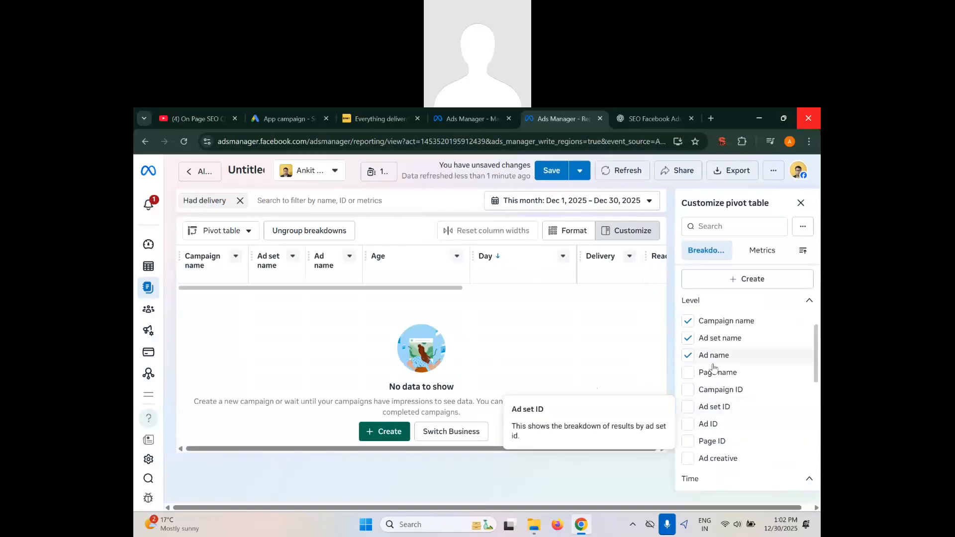
scroll(735, 442, "down", 3)
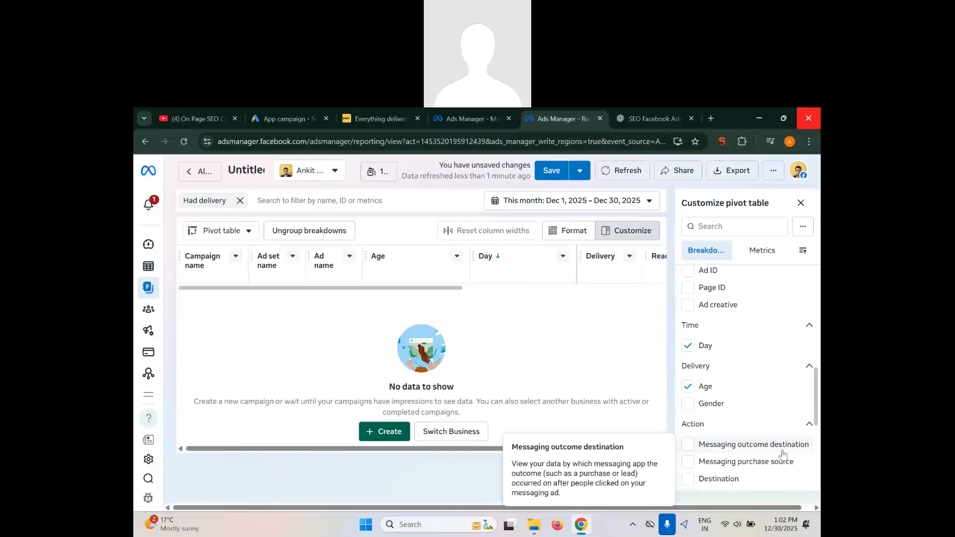
scroll(732, 470, "down", 1)
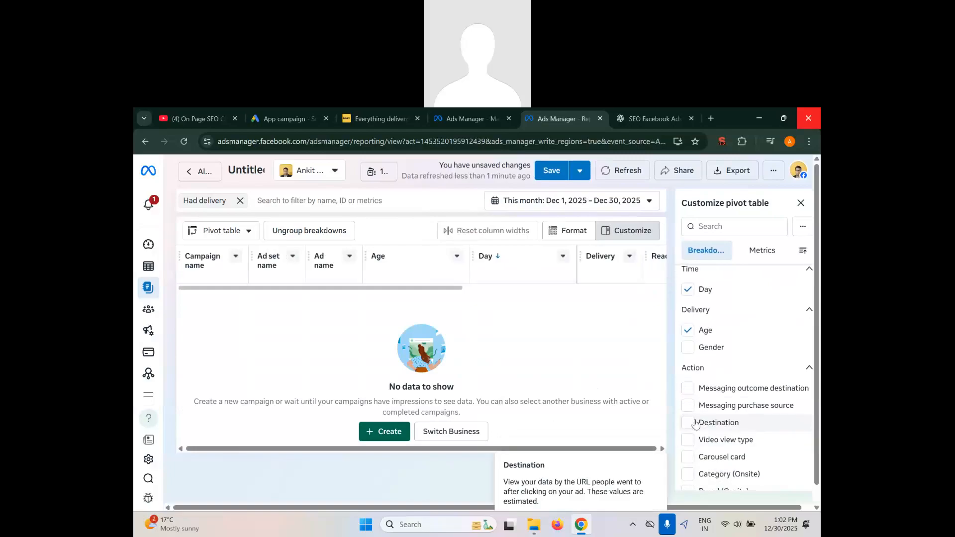
left_click(688, 406)
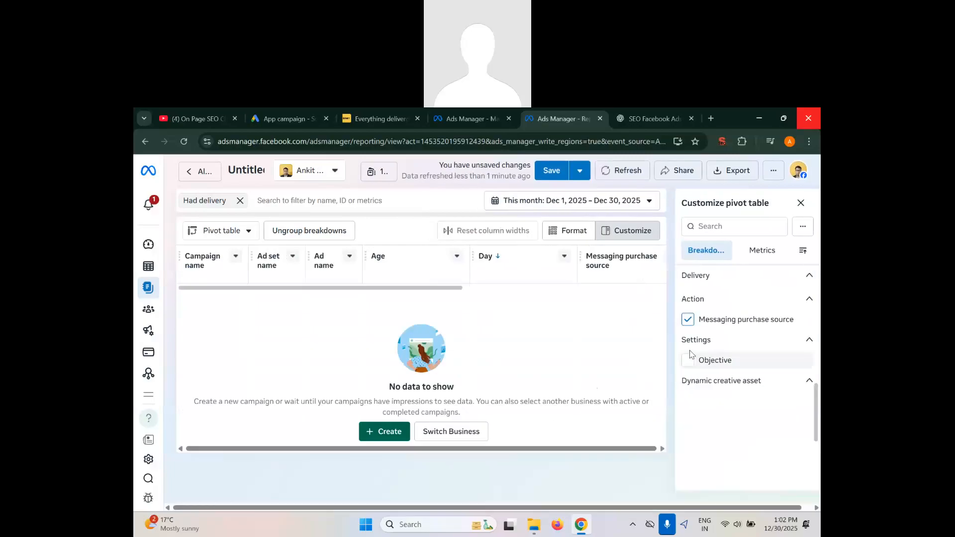
left_click(801, 202)
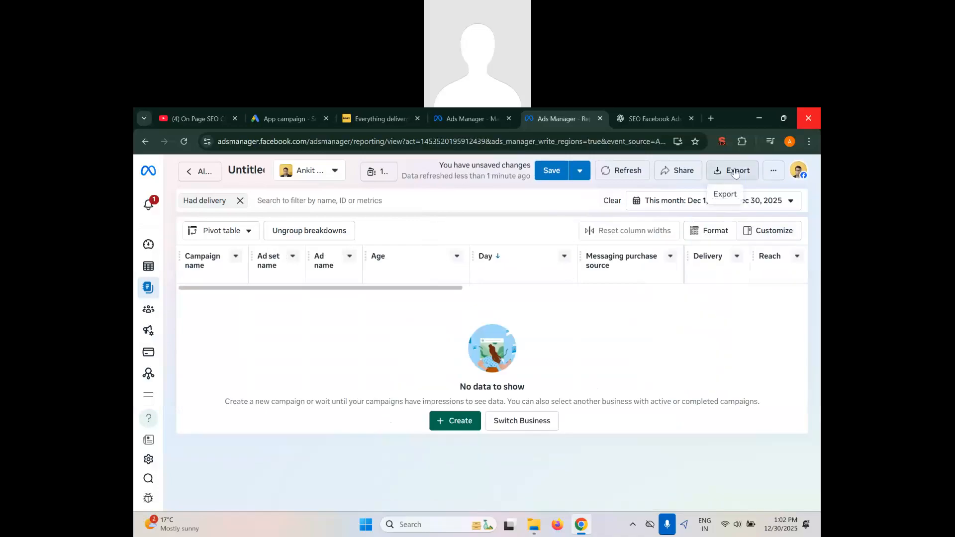
- Export the December 2025 report as a raw data table (.xlsx) under its default name
left_click(735, 172)
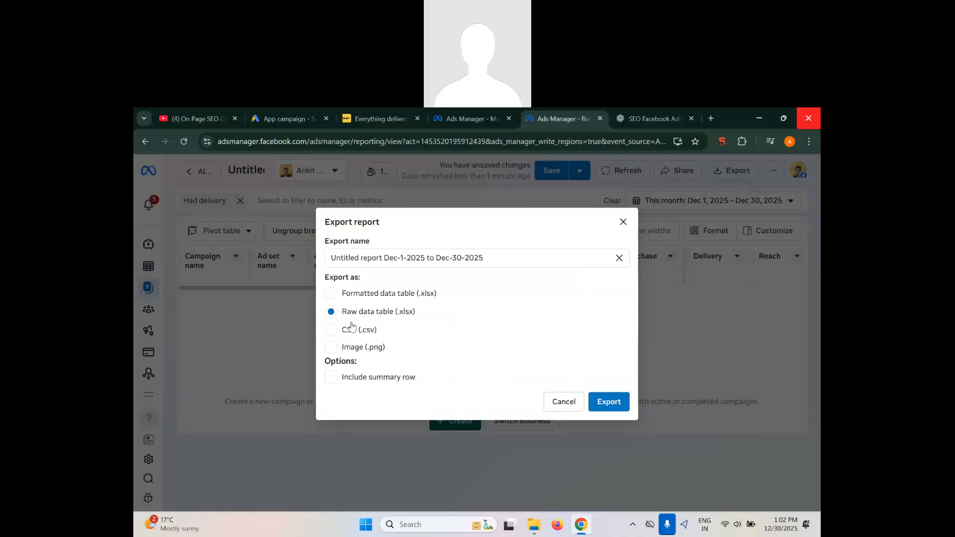
left_click(352, 328)
left_click(411, 312)
left_click(608, 400)
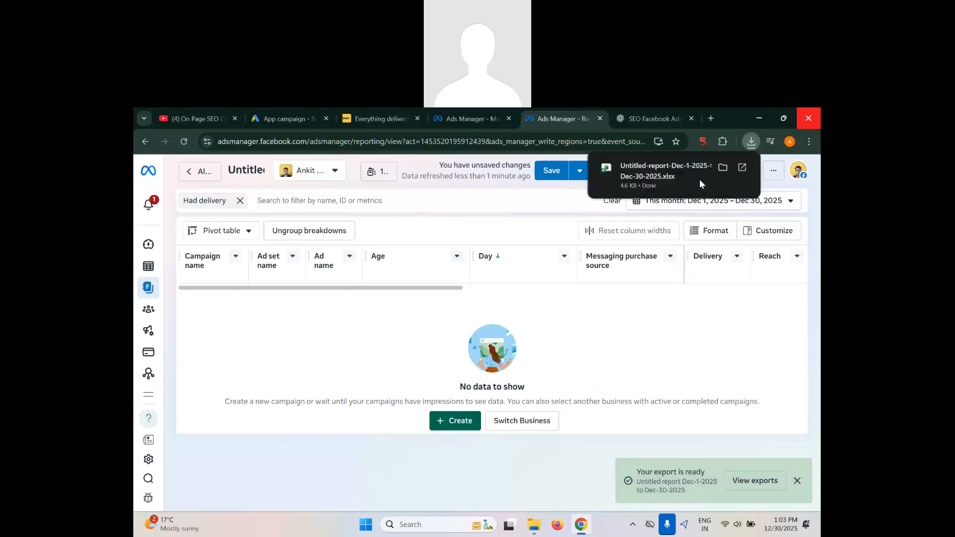
- Show the exported report in the Downloads folder and open it in Excel
left_click(725, 168)
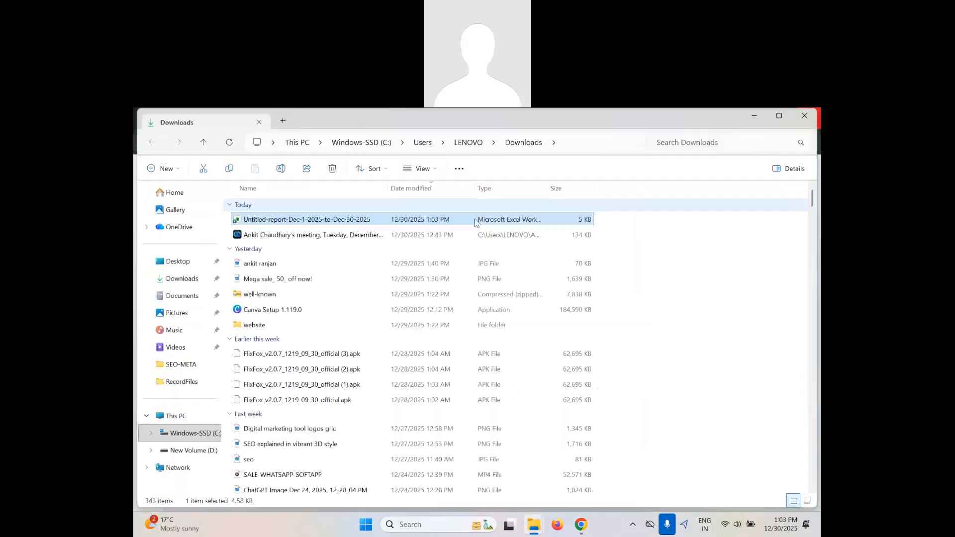
right_click(276, 219)
left_click(308, 237)
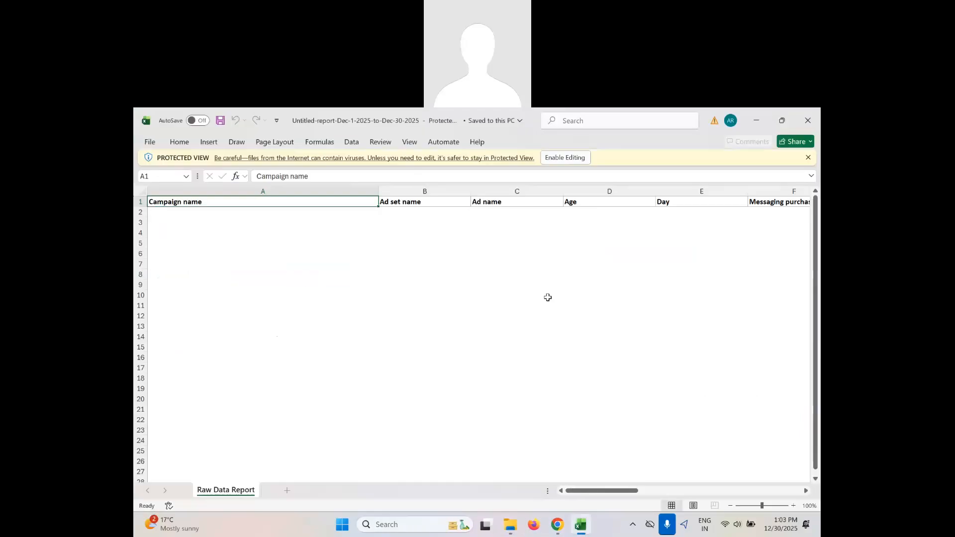
- Switch back to Ads Manager in Chrome, return to the campaign list and start creating a new campaign
left_click(554, 528)
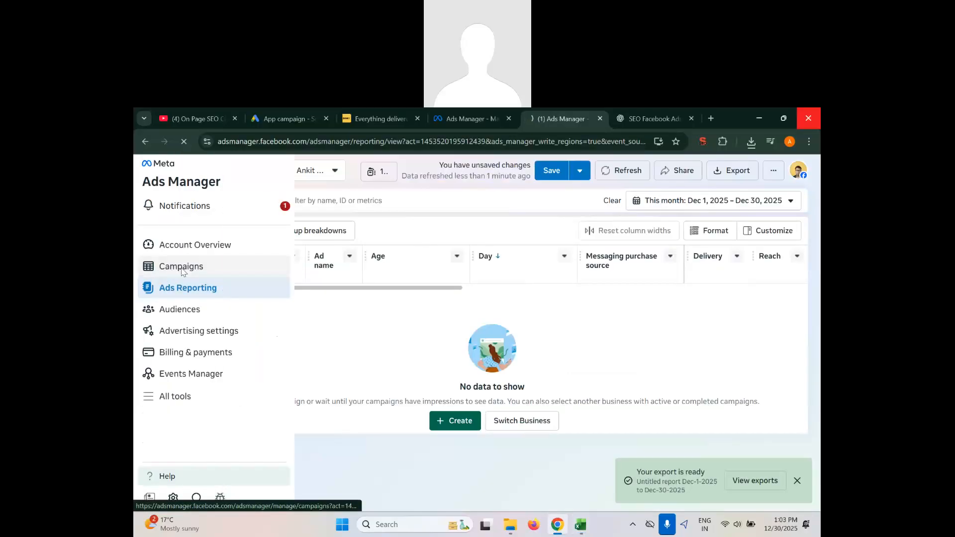
left_click(181, 268)
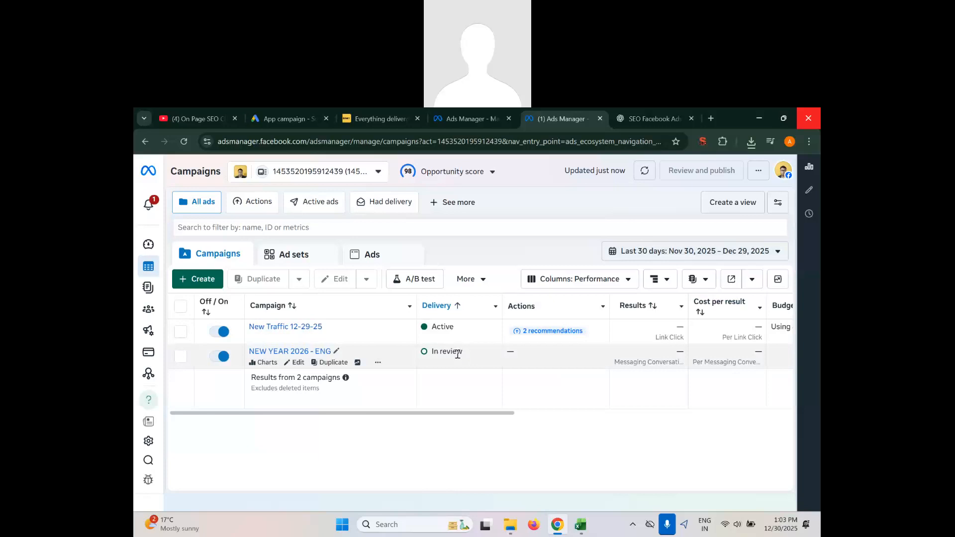
left_click(203, 280)
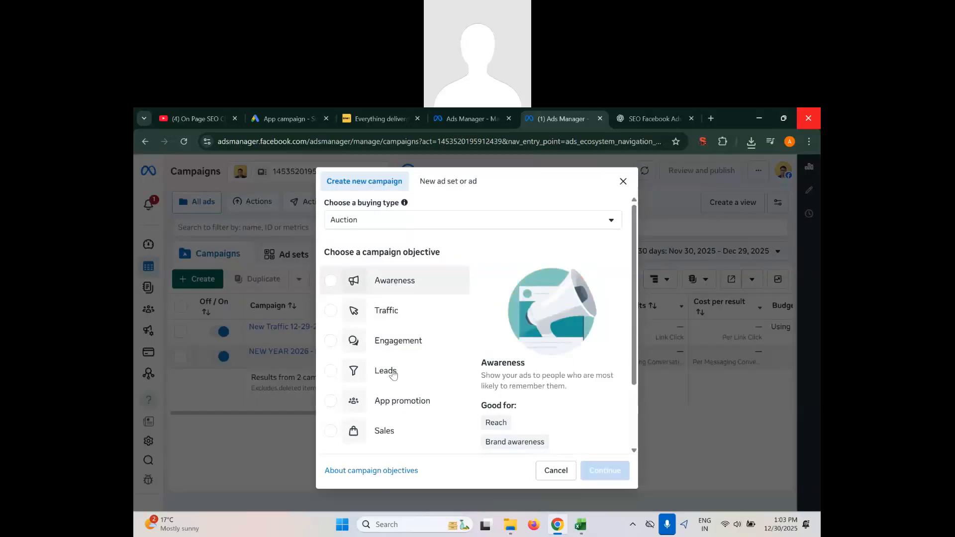